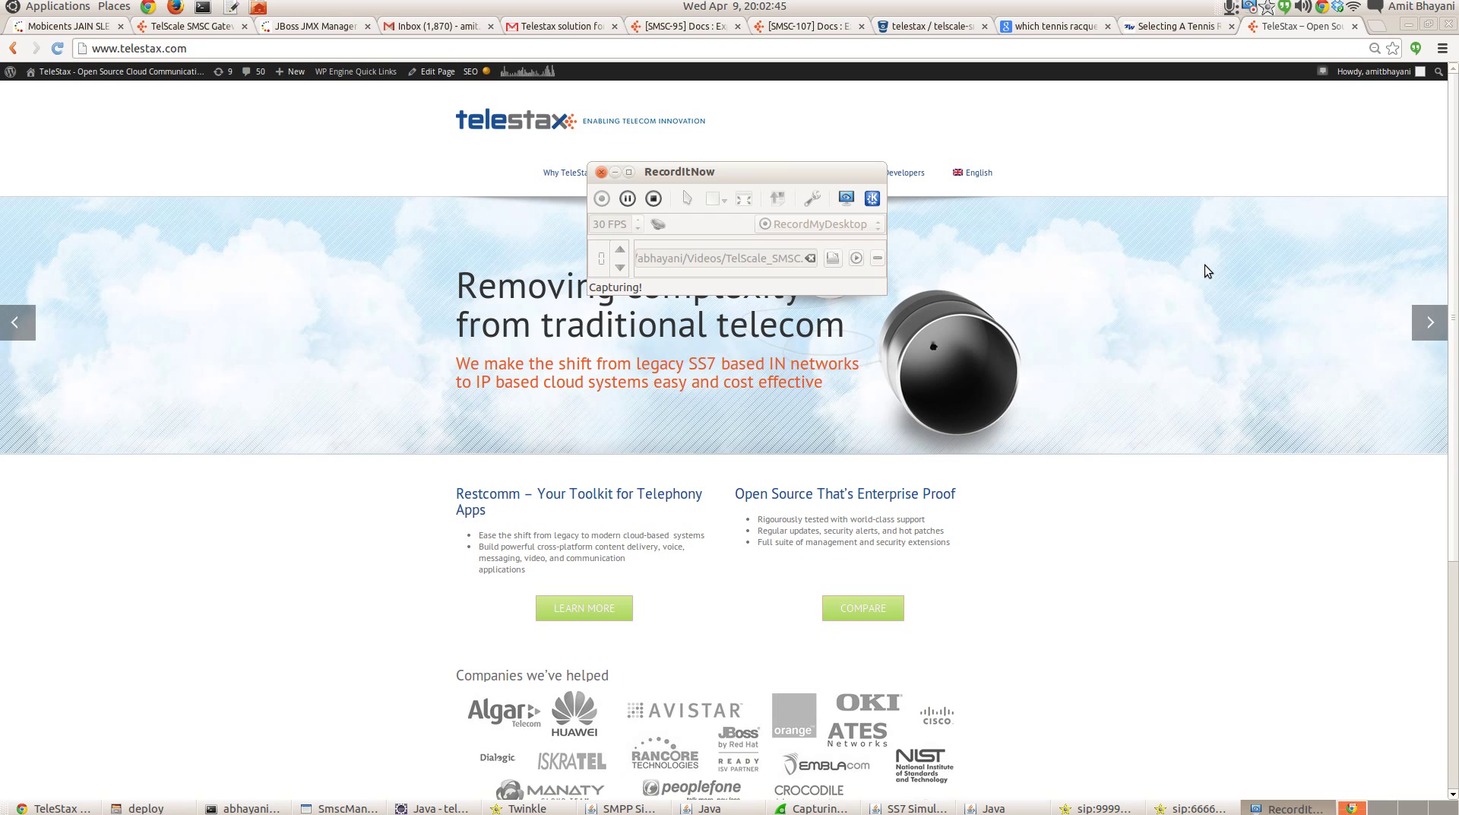
Step: Switch away from Chrome toward the terminal running the gateway server log
key(alt+Tab)
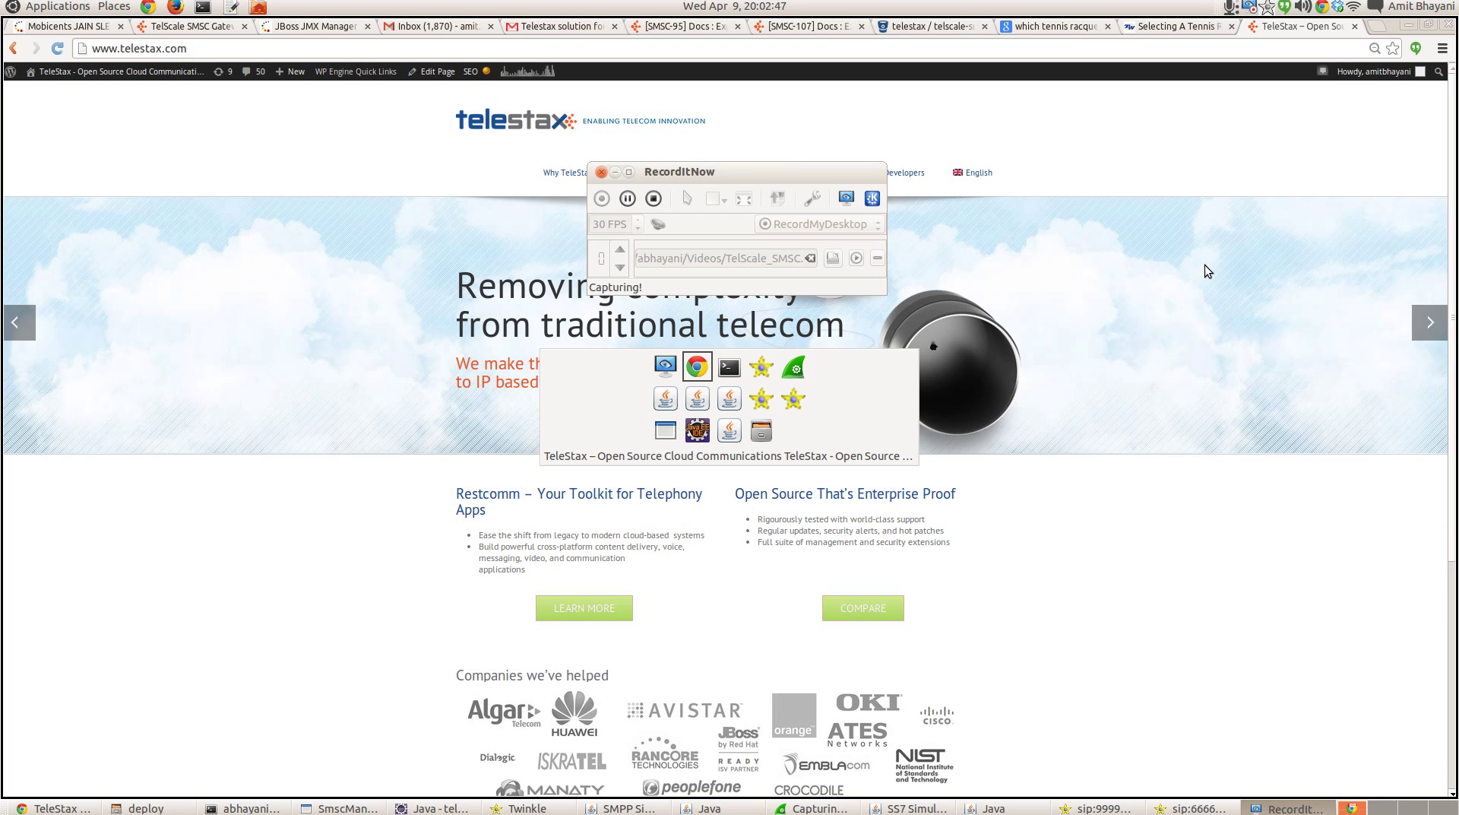
Step: Check the latest gateway log lines and the Cassandra log, then return to Chrome
key(alt+Tab)
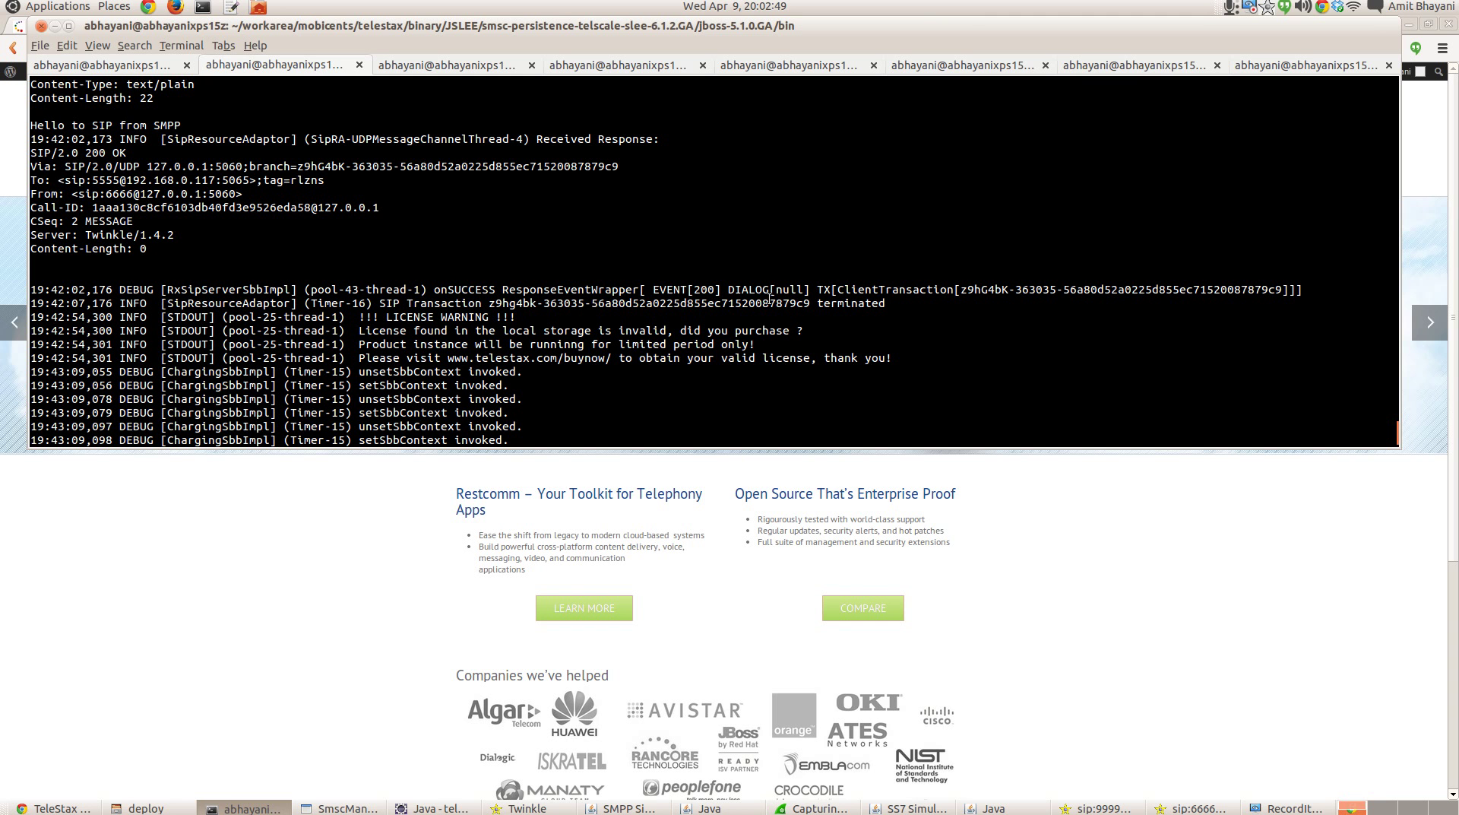
scroll(770, 298, down, 12)
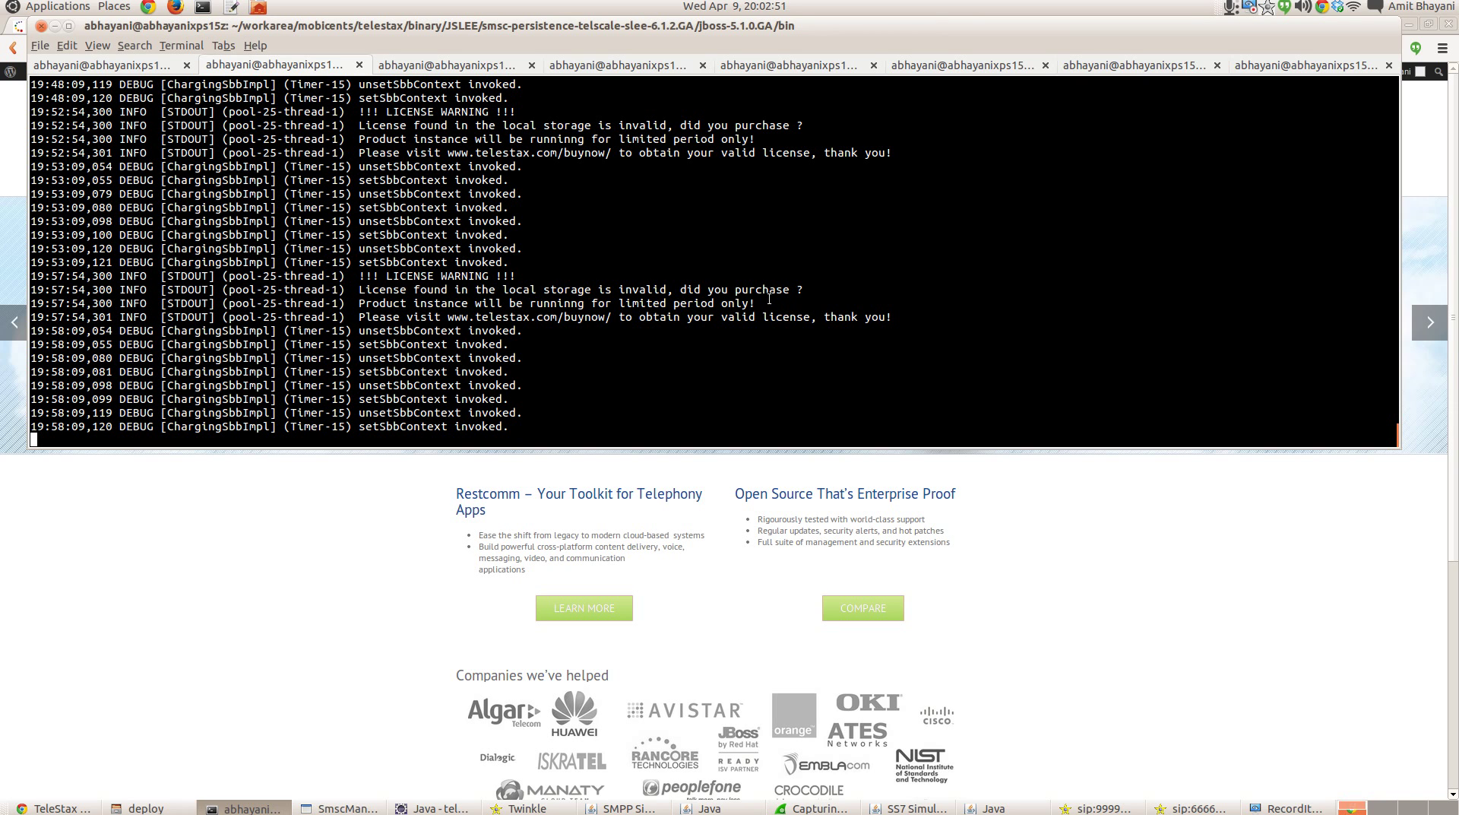
key(ctrl+Page_Down)
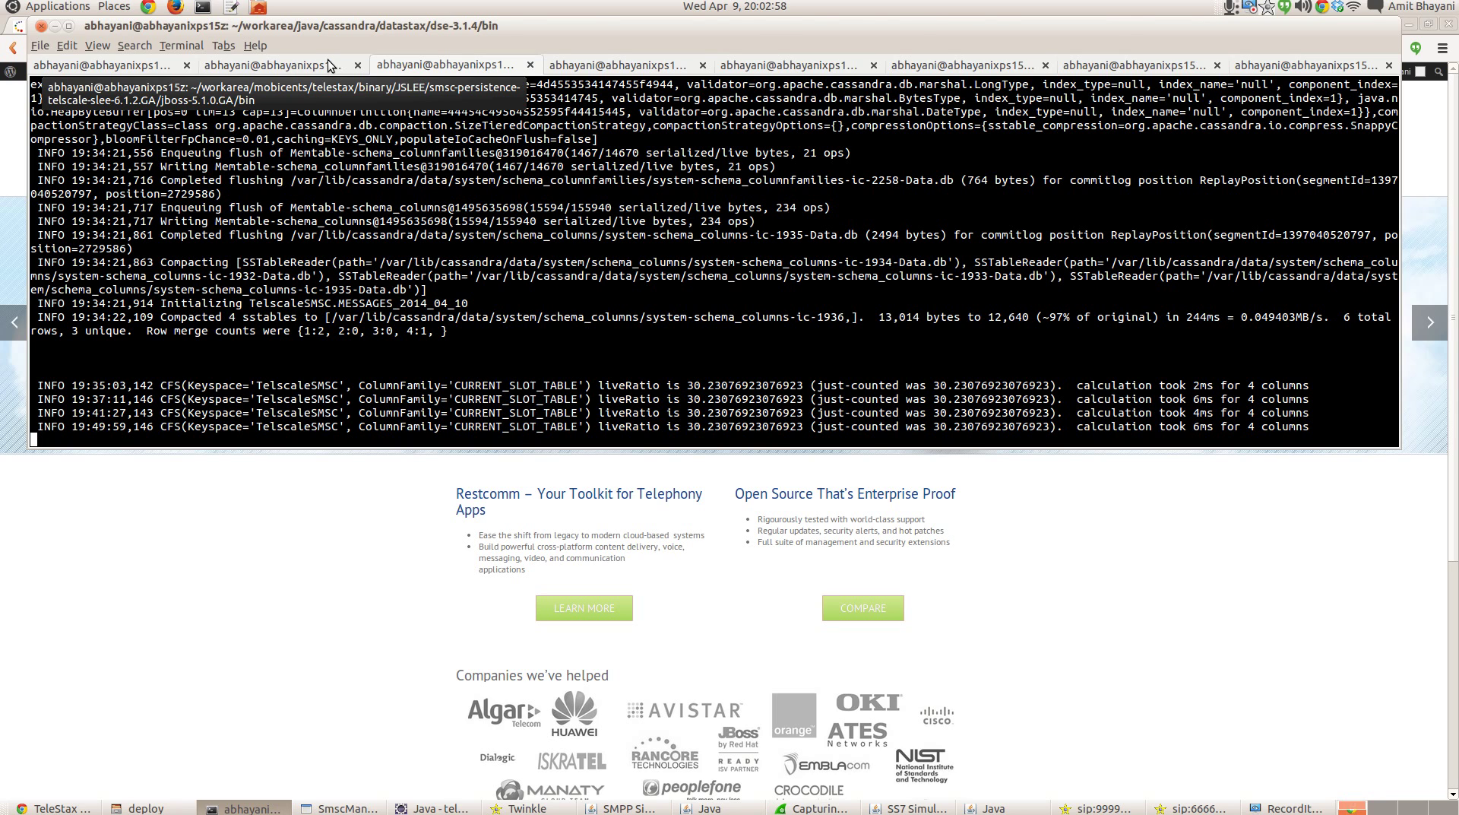
key(alt+Tab)
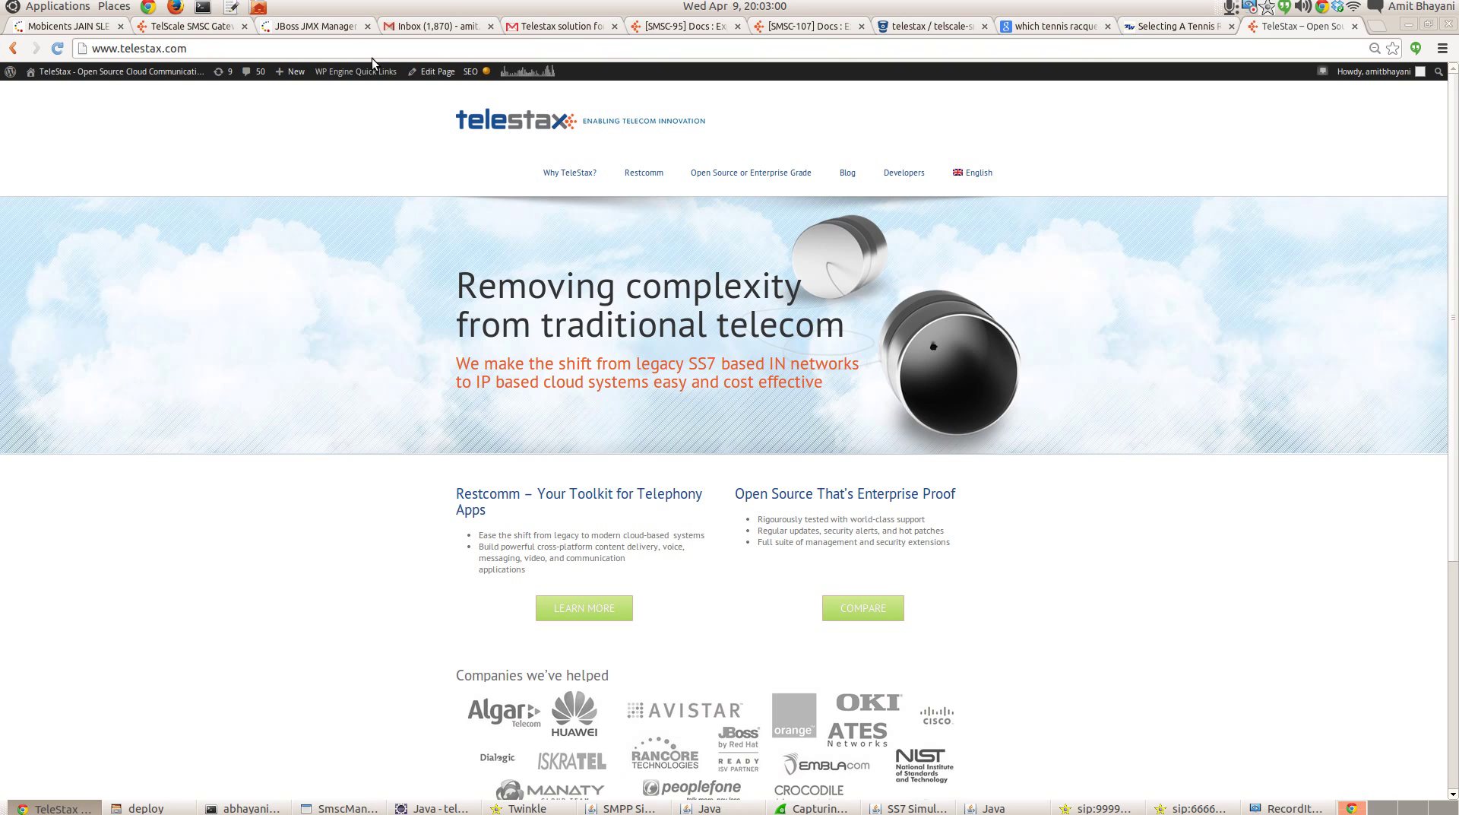
Step: Review the gateway's SS7, Scheduler and Diameter settings in the SMSC Gateway console
click(186, 29)
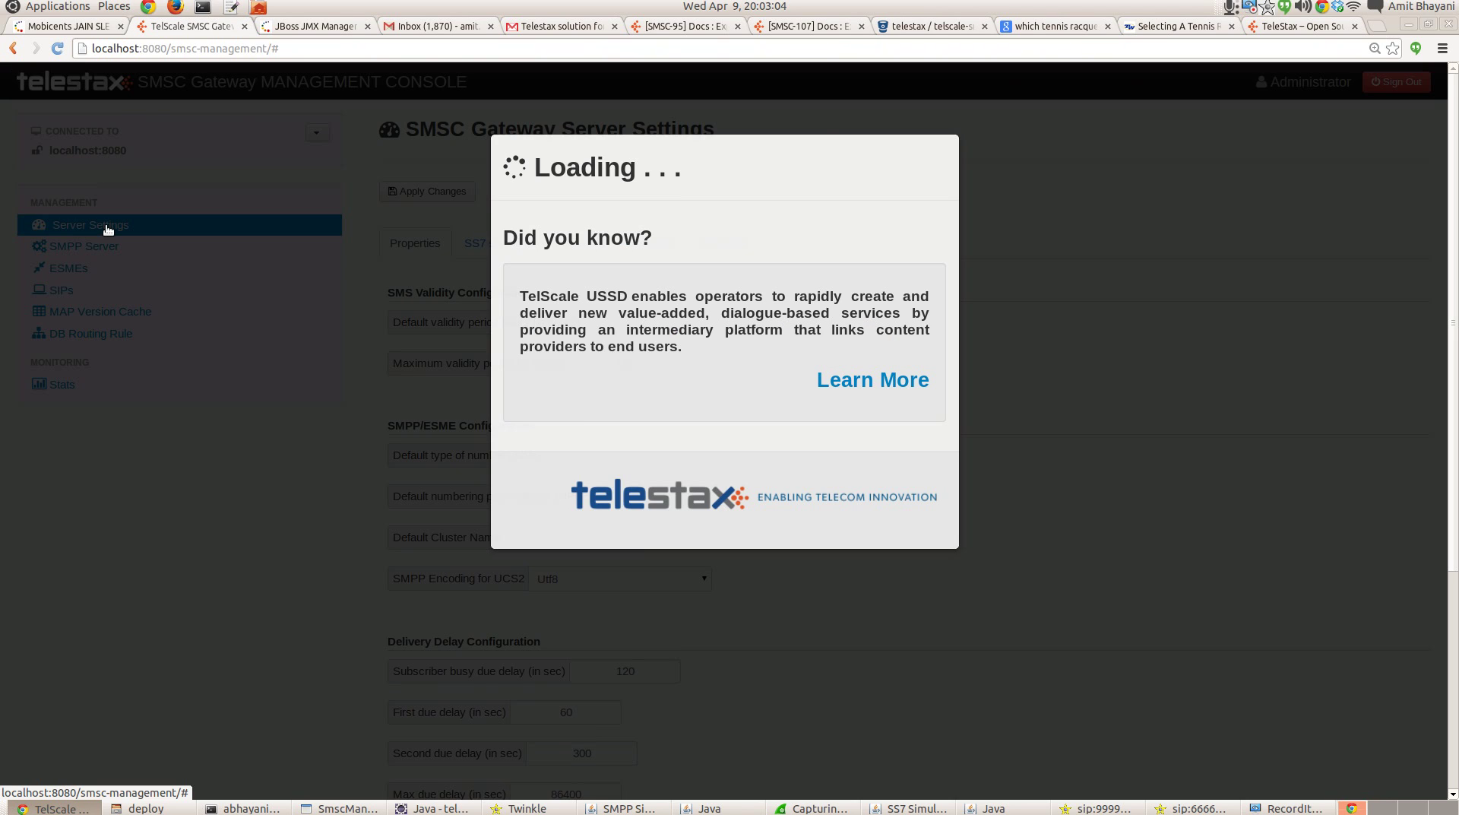
scroll(833, 319, down, 1)
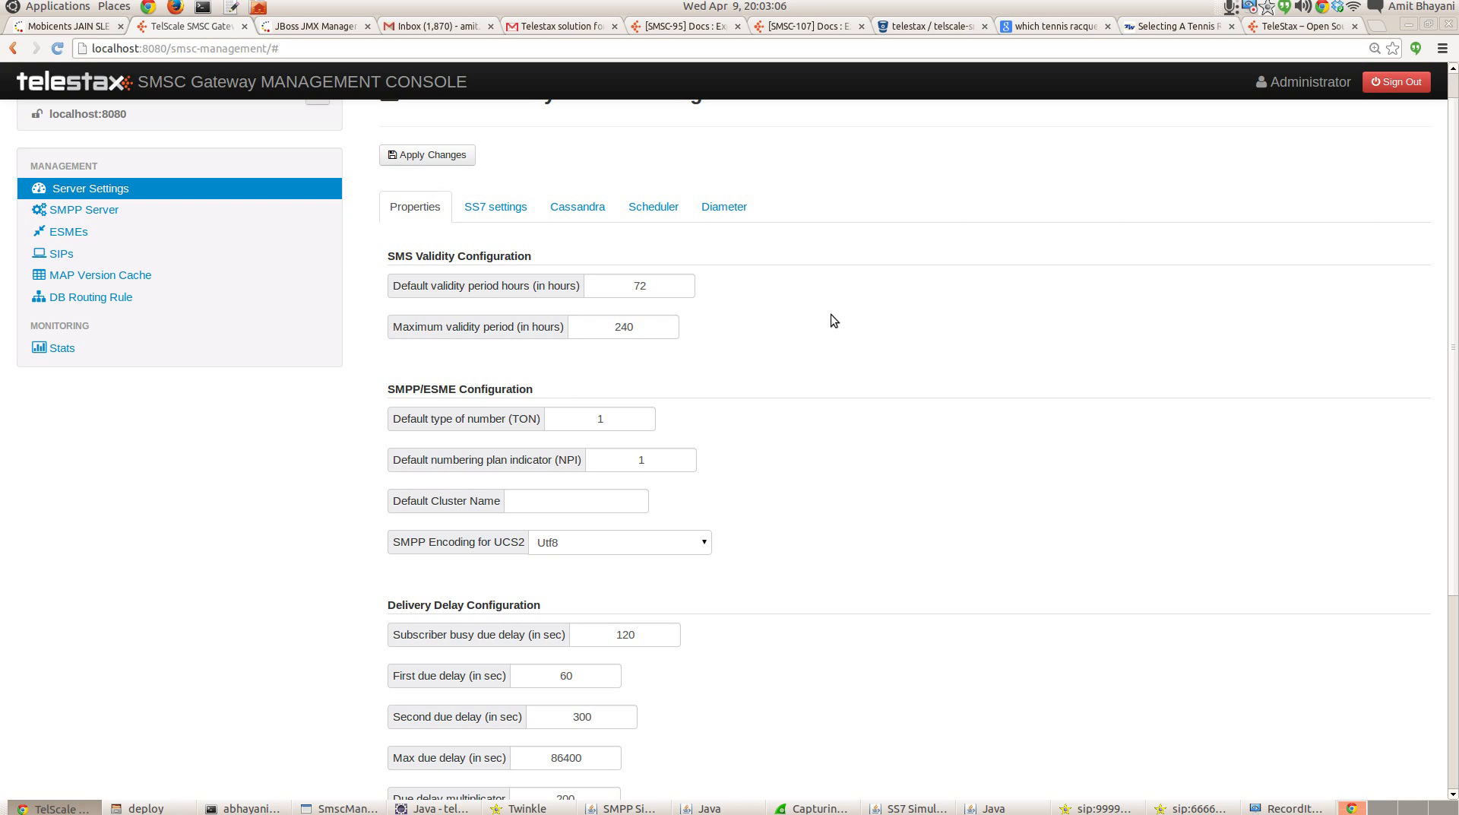
click(496, 207)
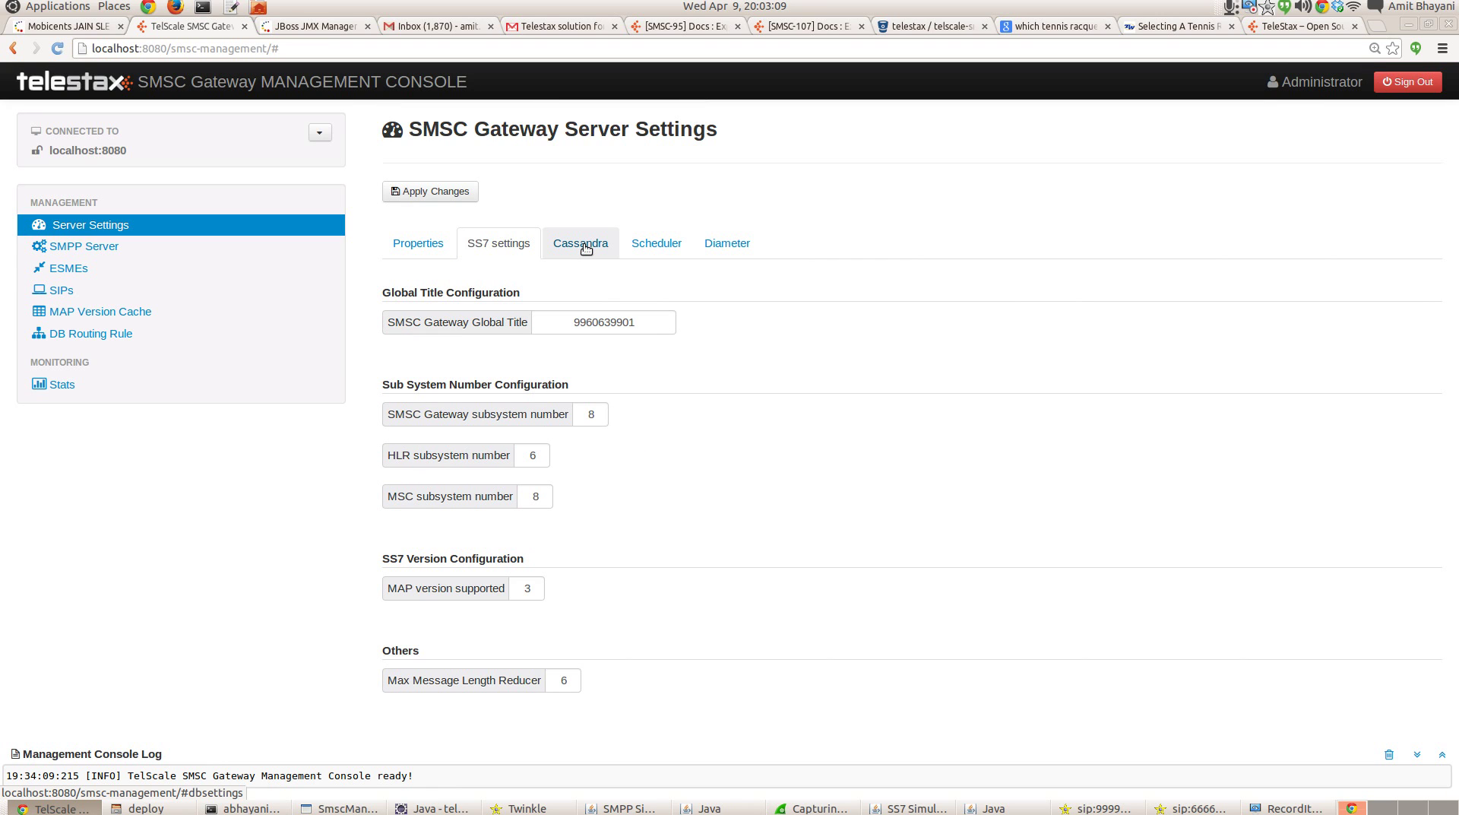
click(657, 245)
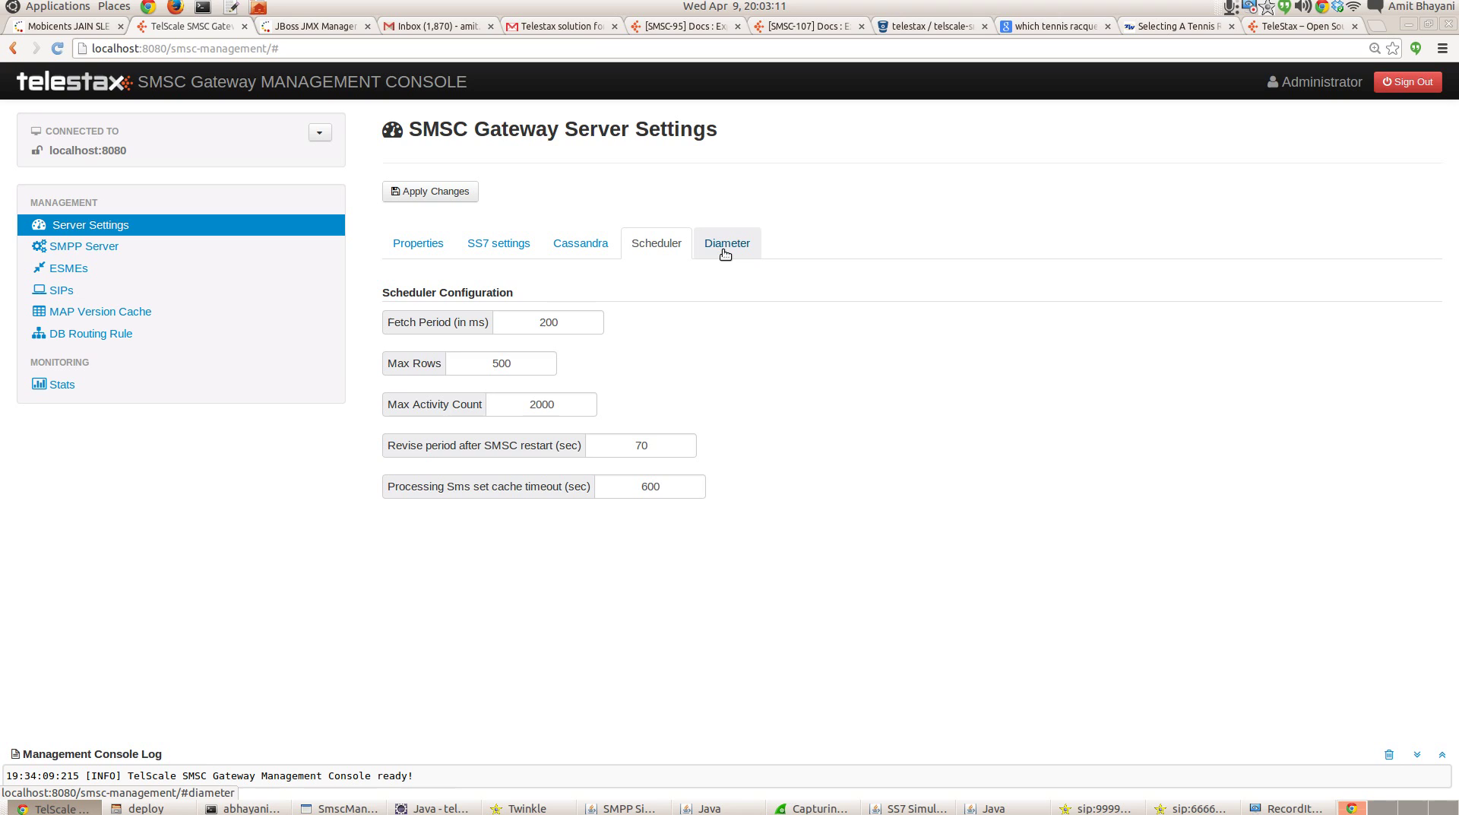
click(725, 251)
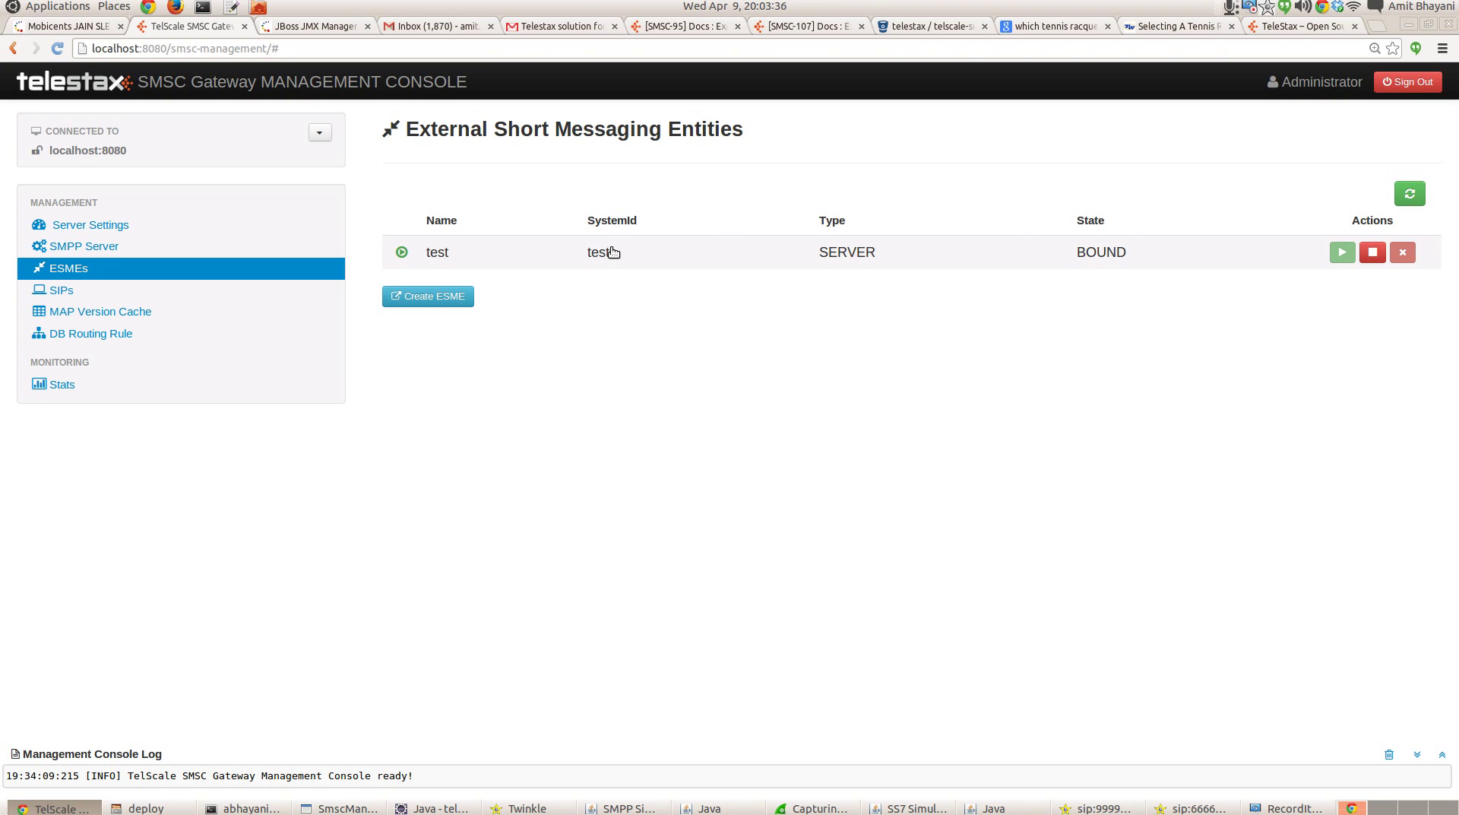
Step: Expand the test ESME row and scroll through its connection details
click(613, 251)
scroll(720, 319, down, 4)
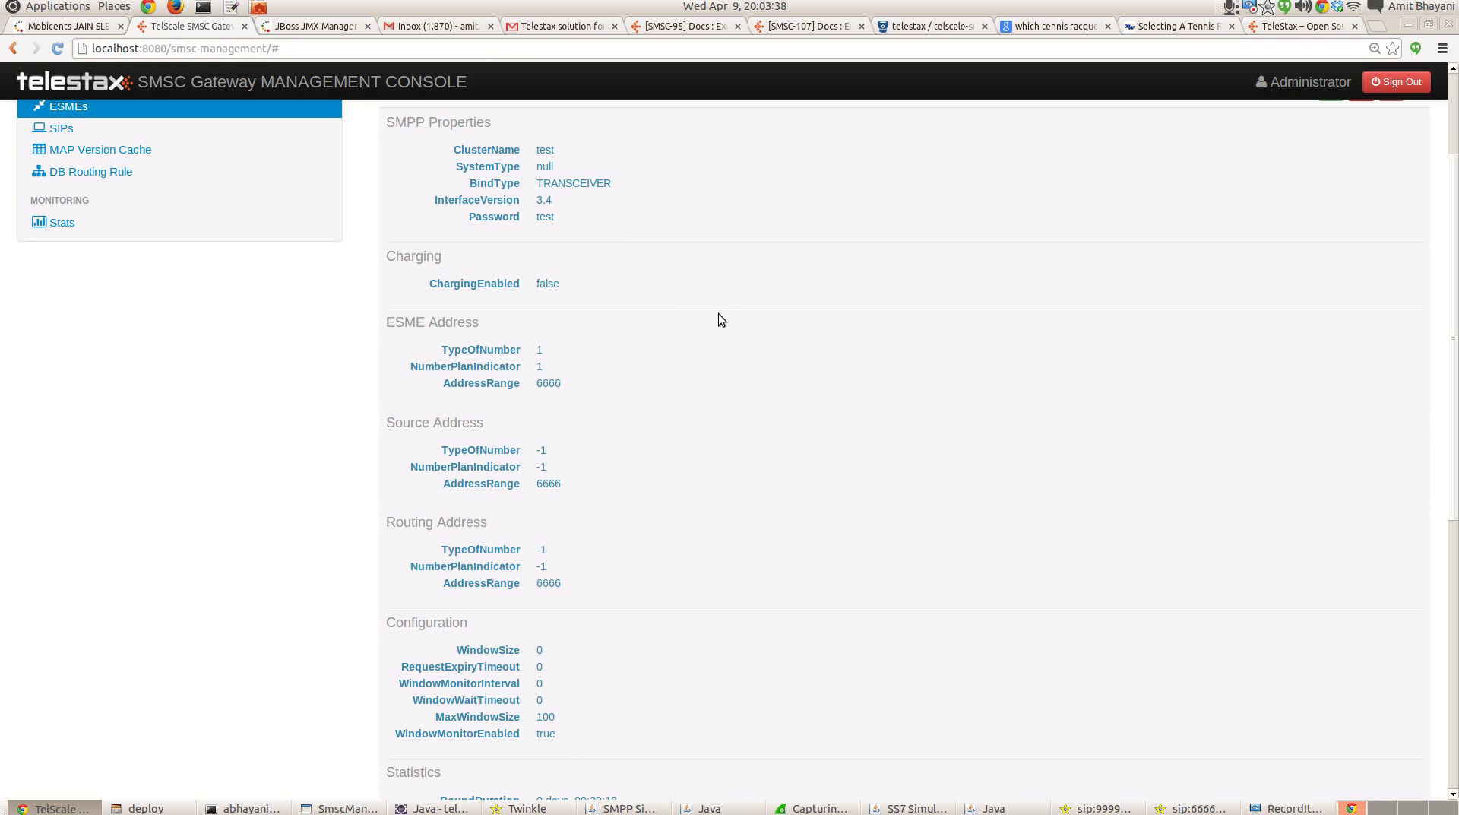
scroll(719, 315, up, 4)
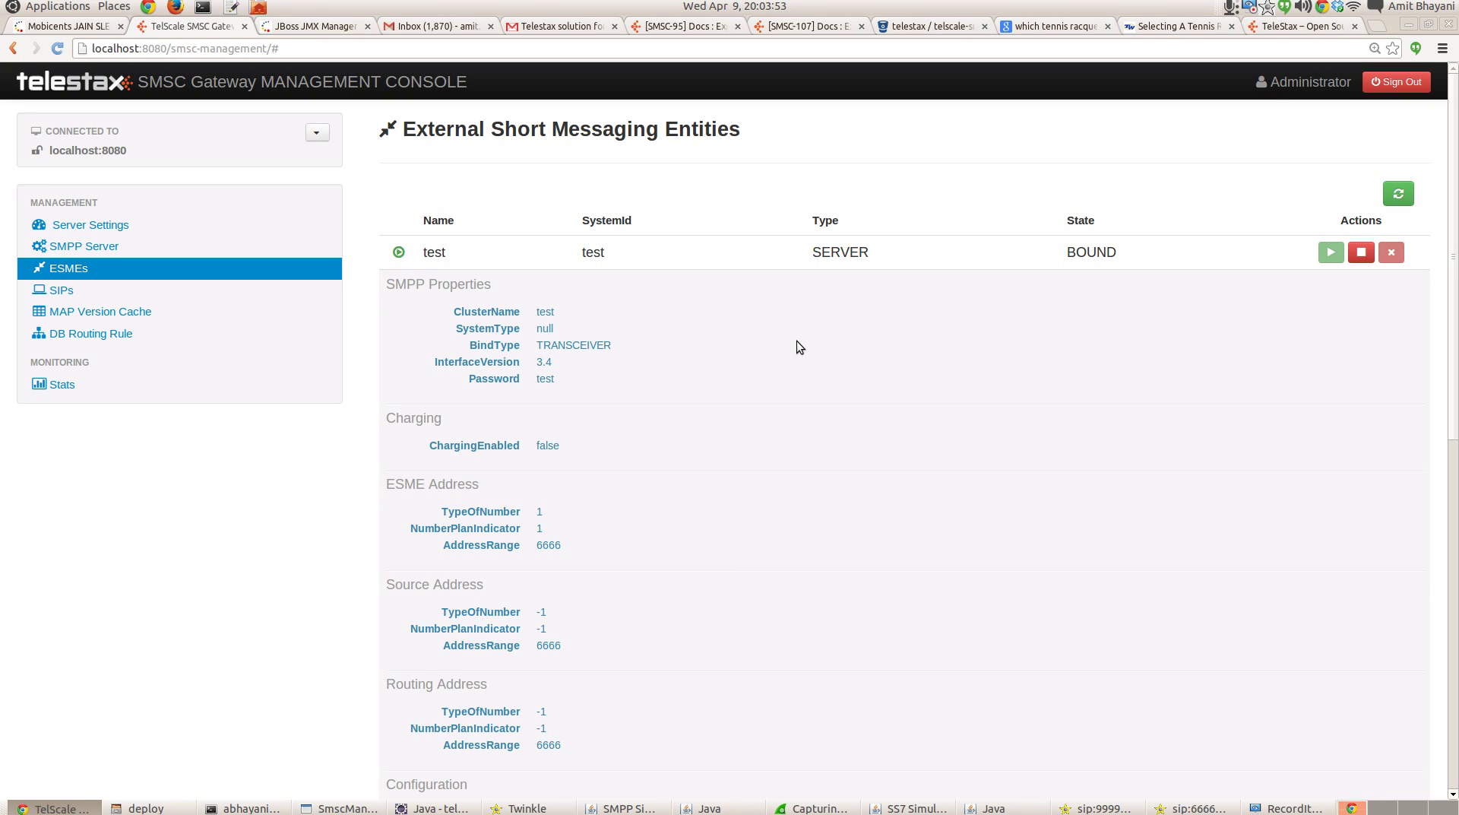
scroll(796, 340, down, 15)
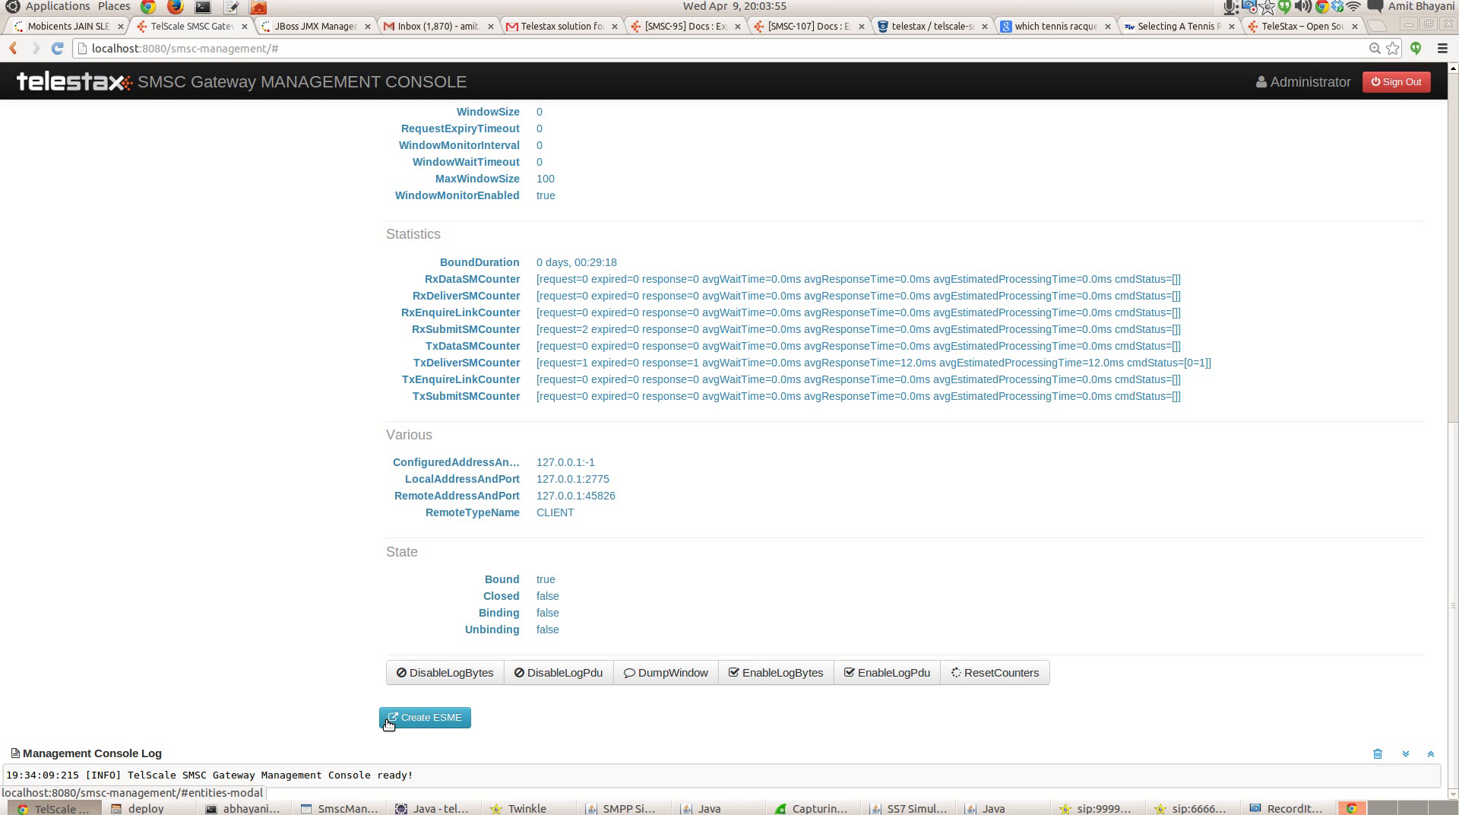
Step: Start a new ESME and set its Smpp Session Type to SERVER, leaving other fields empty
click(389, 721)
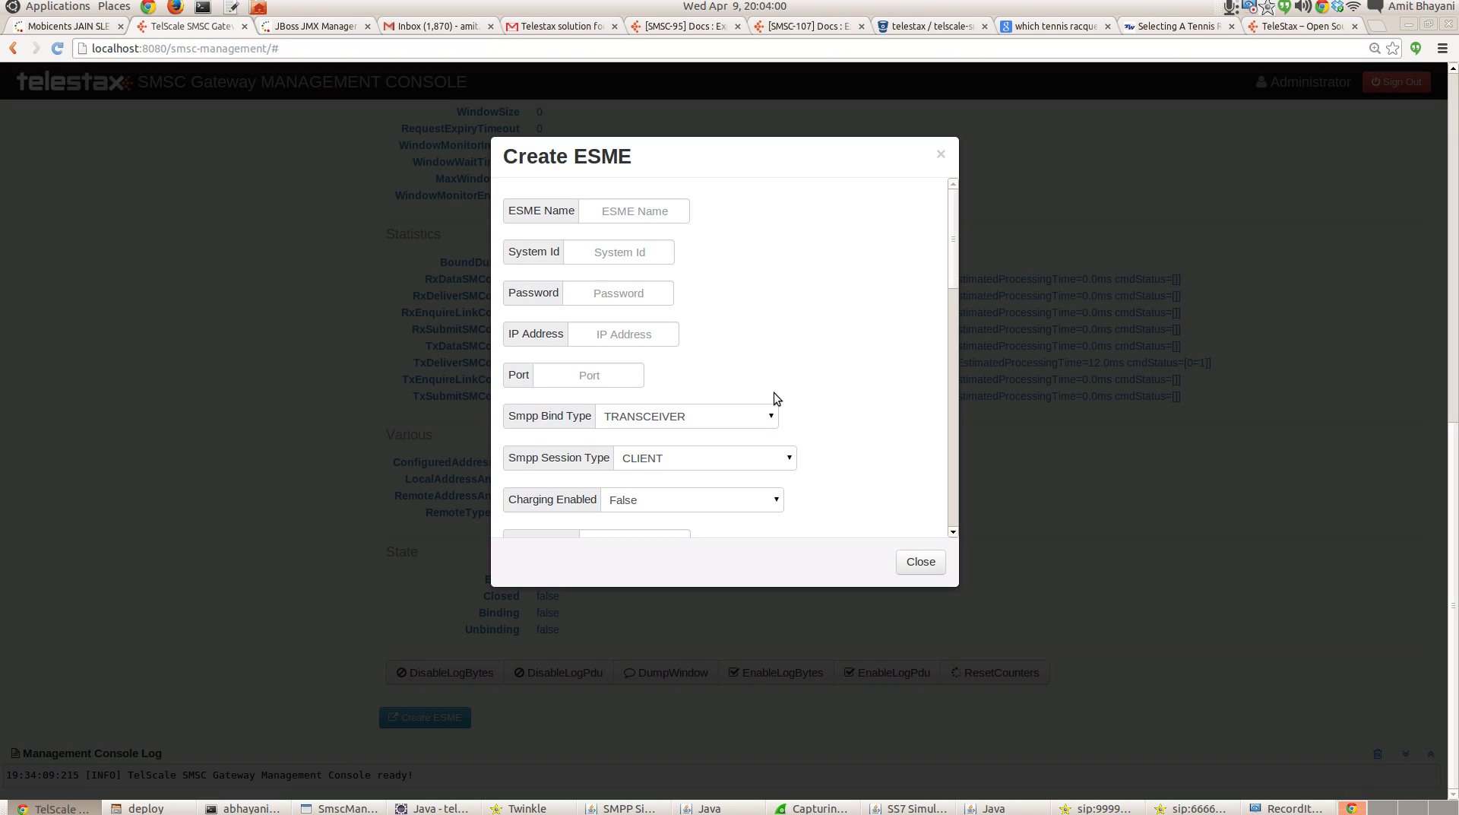
key(Tab)
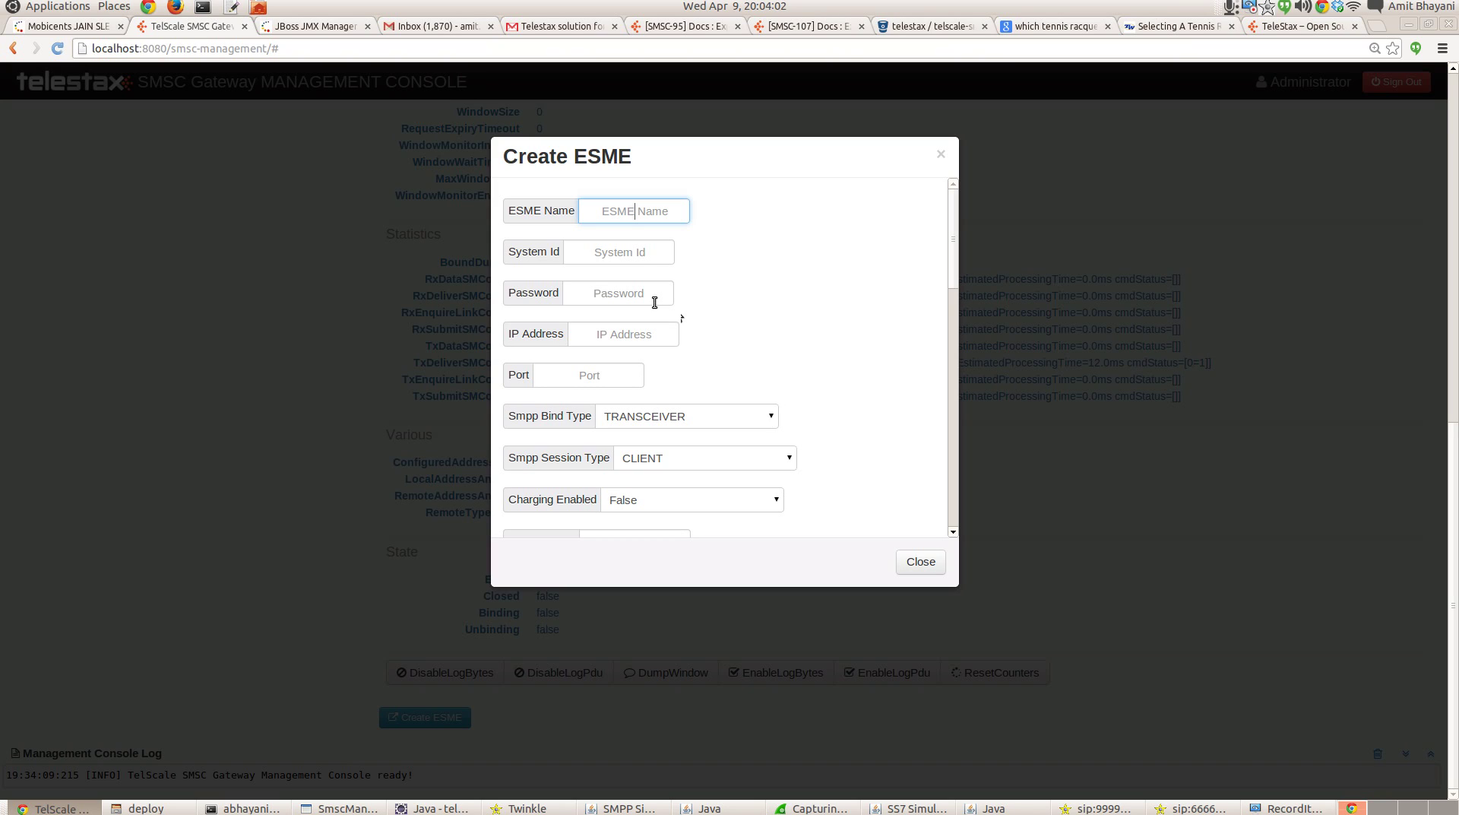
click(654, 303)
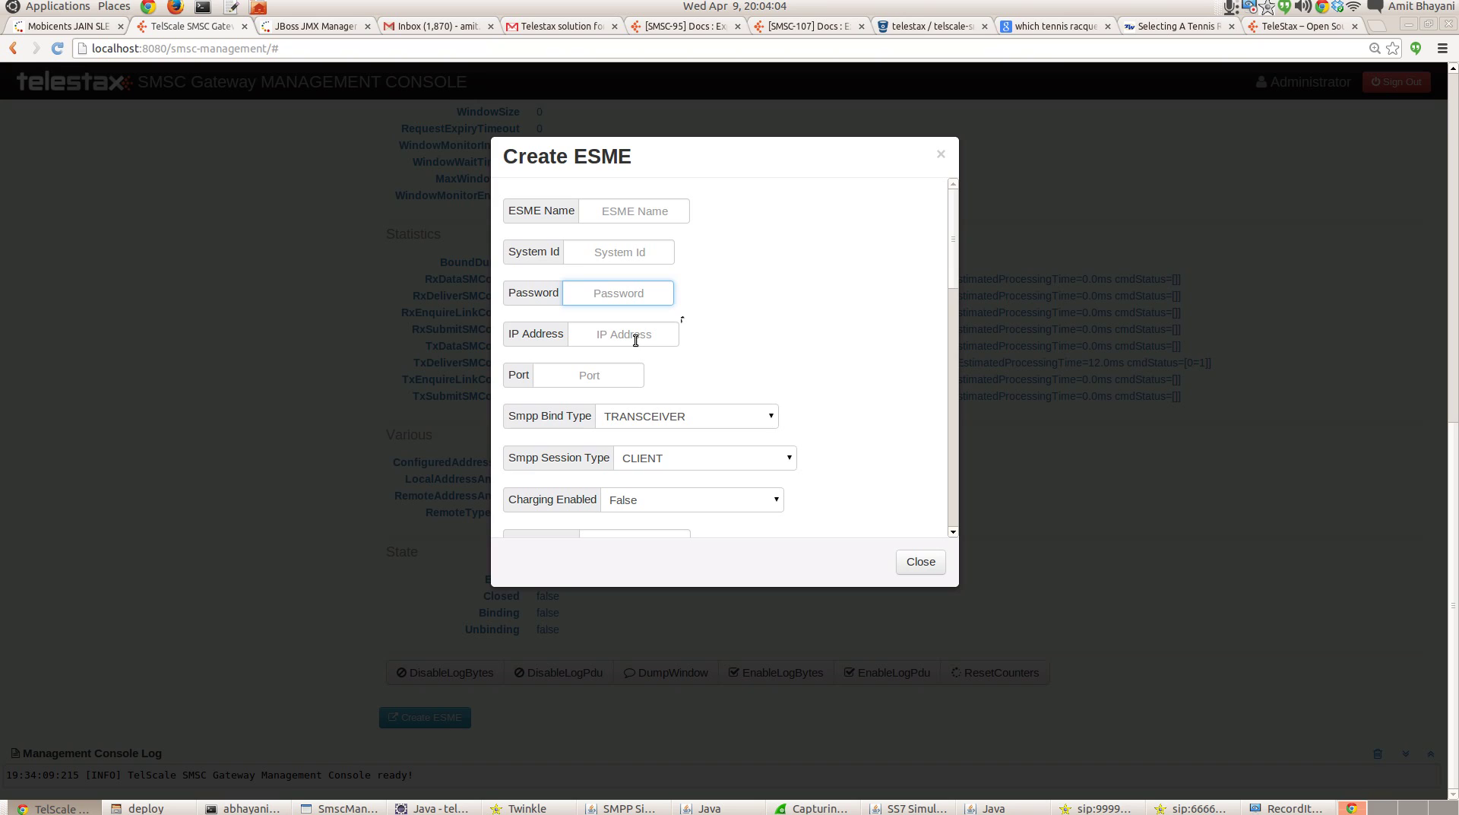
click(635, 340)
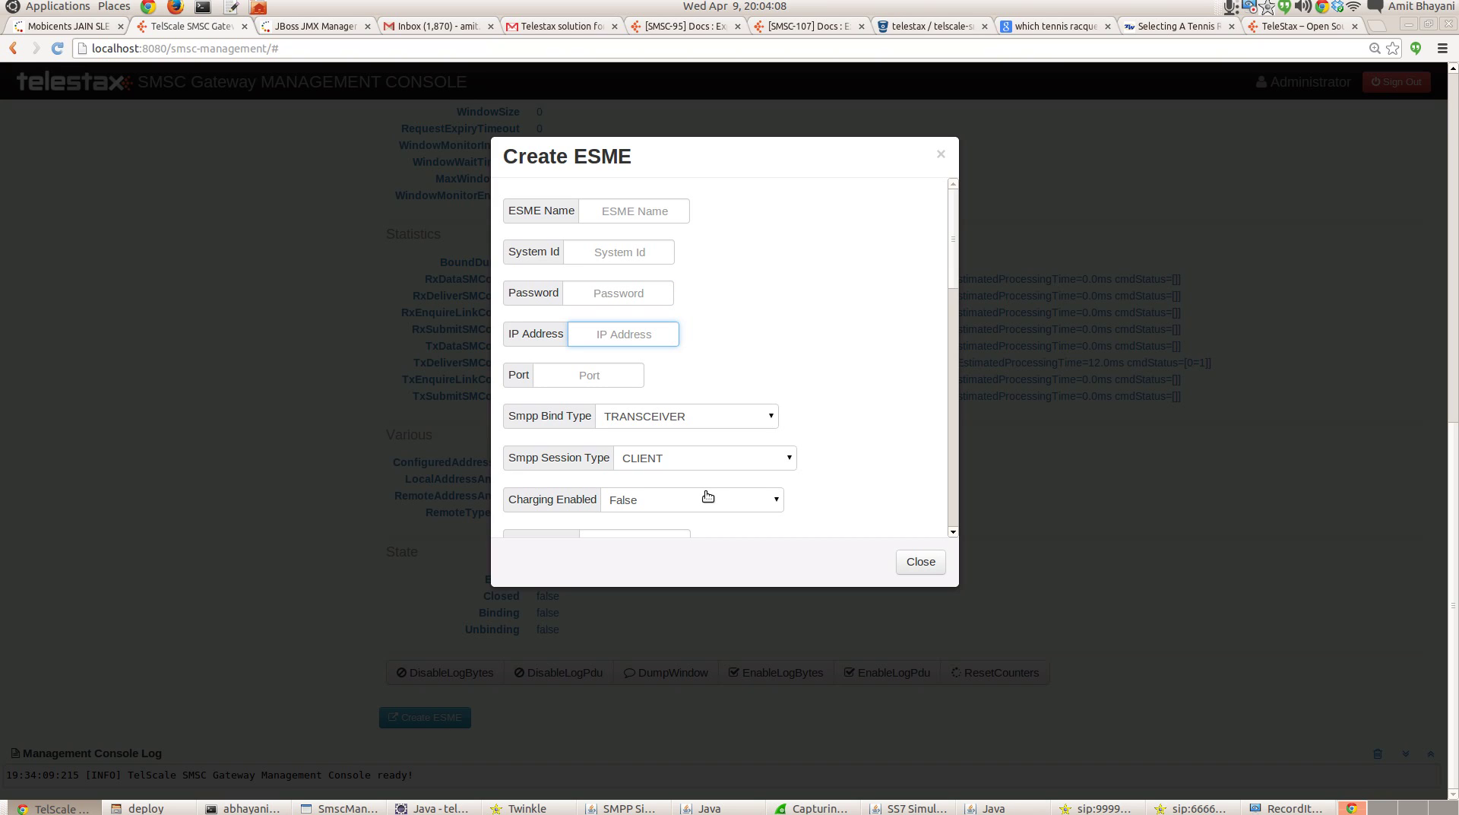
click(693, 458)
click(693, 491)
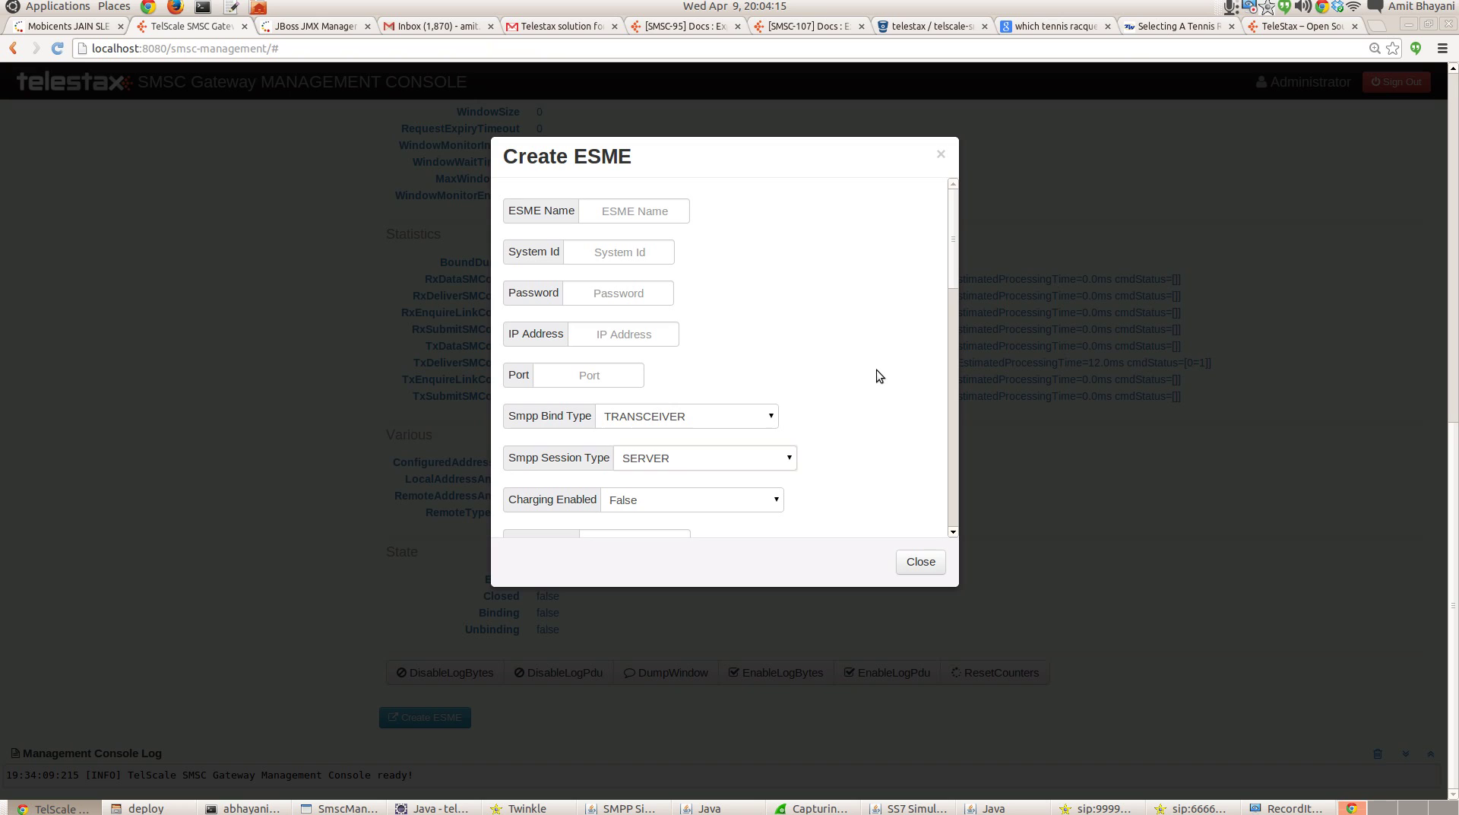
Step: Scroll through the new ESME's address and range fields, reading their help tips
scroll(877, 369, down, 4)
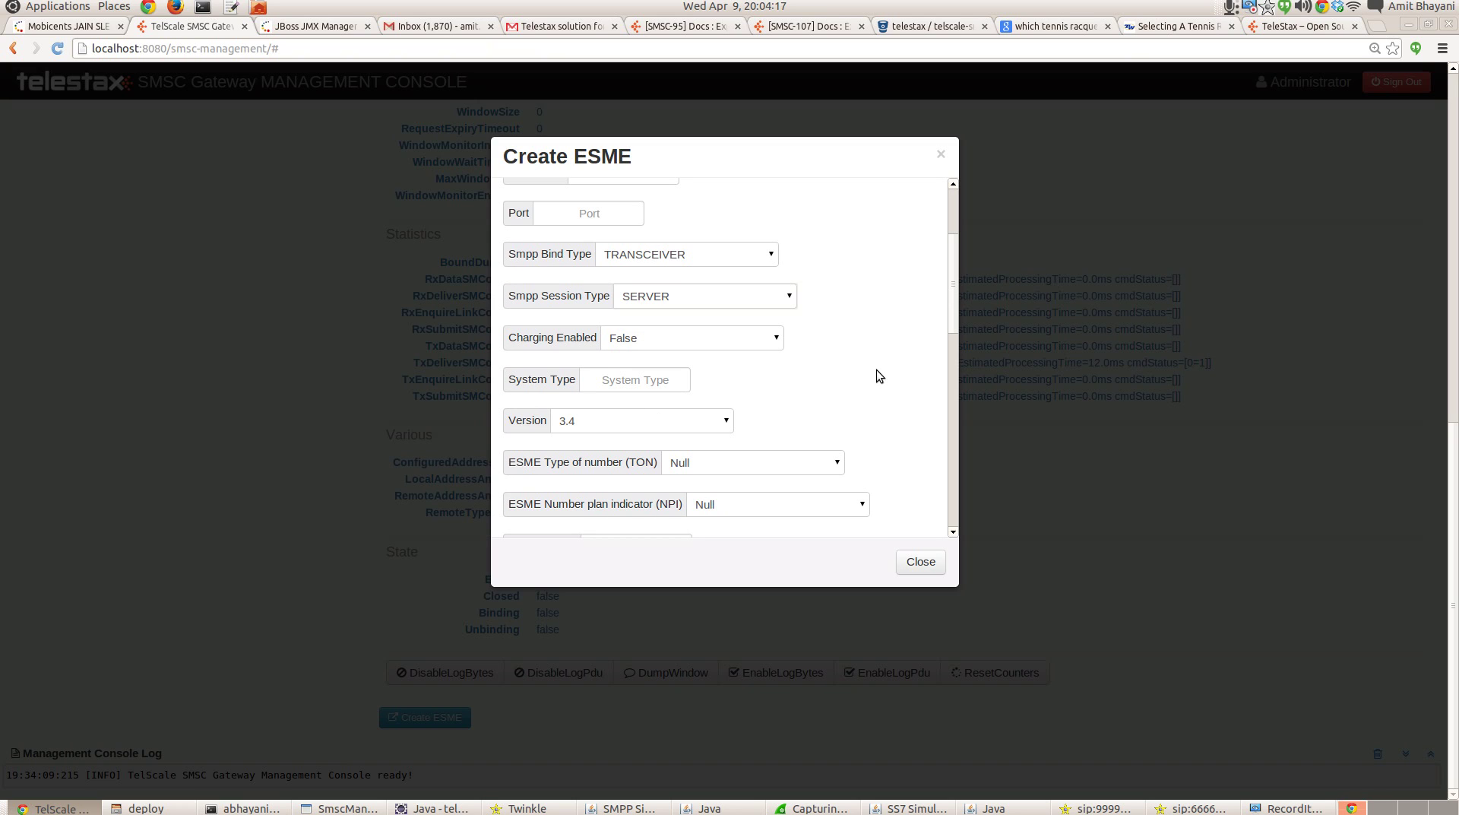
scroll(884, 335, up, 4)
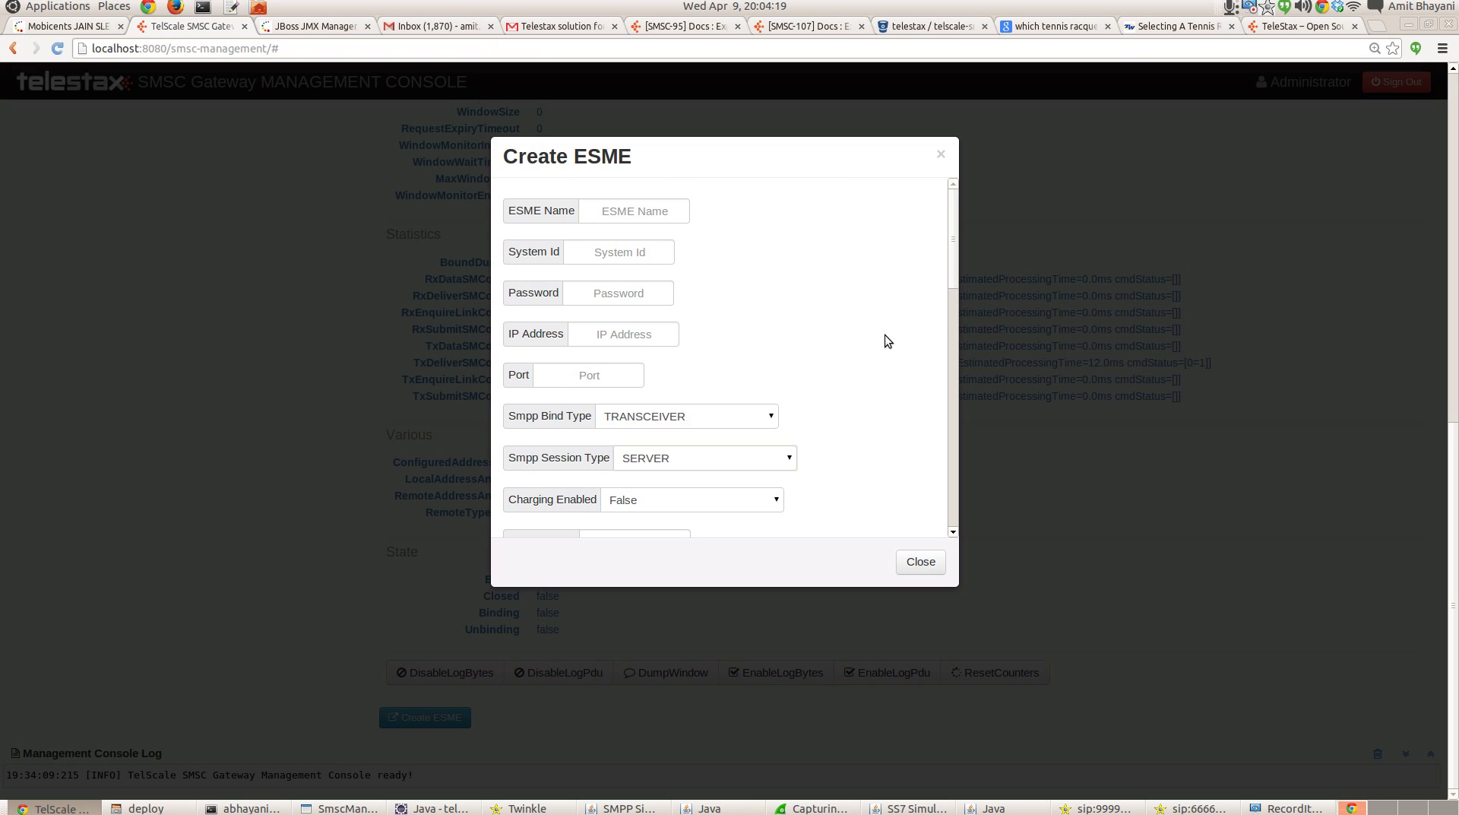
scroll(887, 341, down, 7)
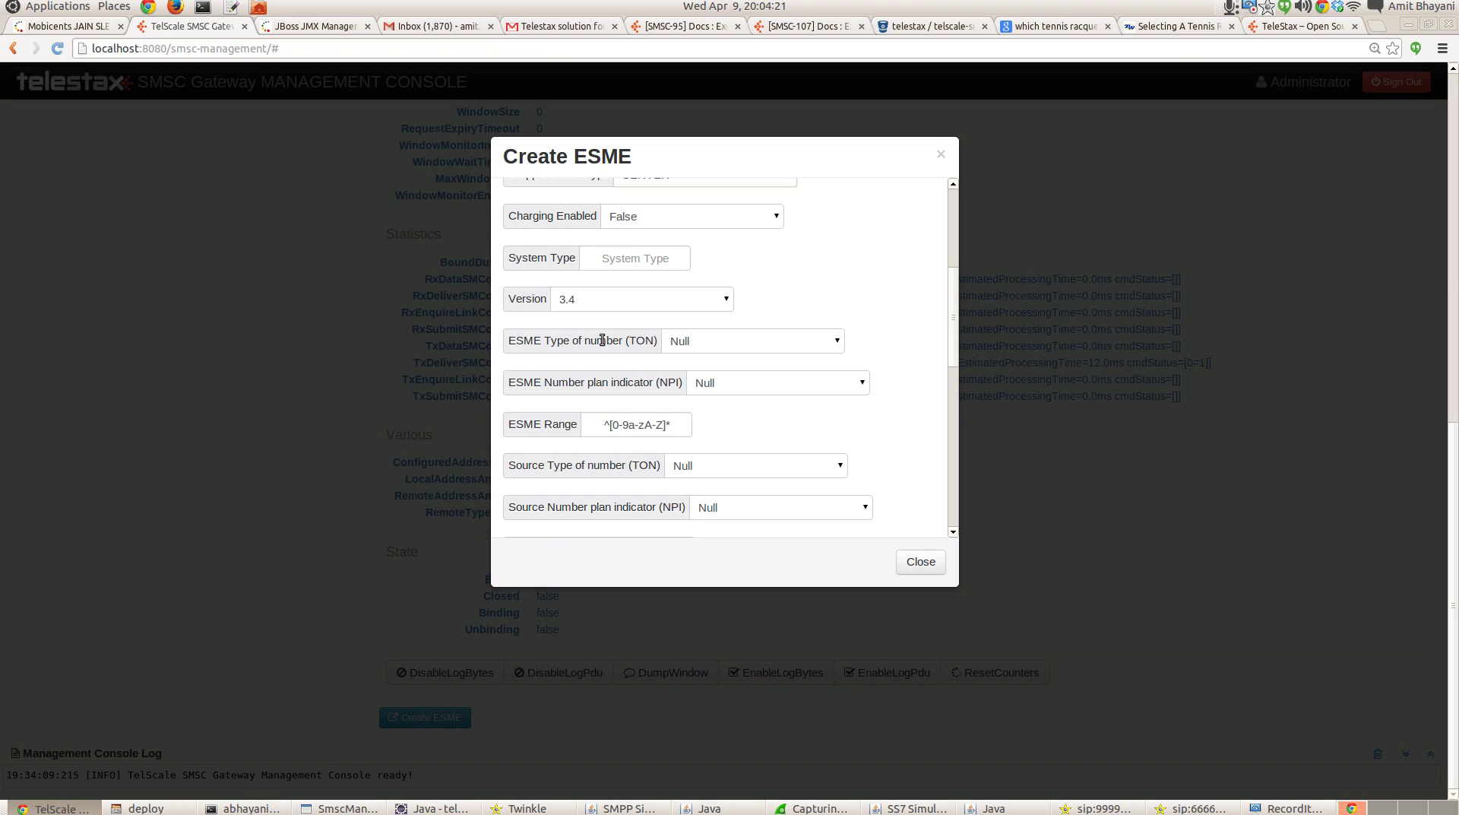
scroll(833, 398, down, 4)
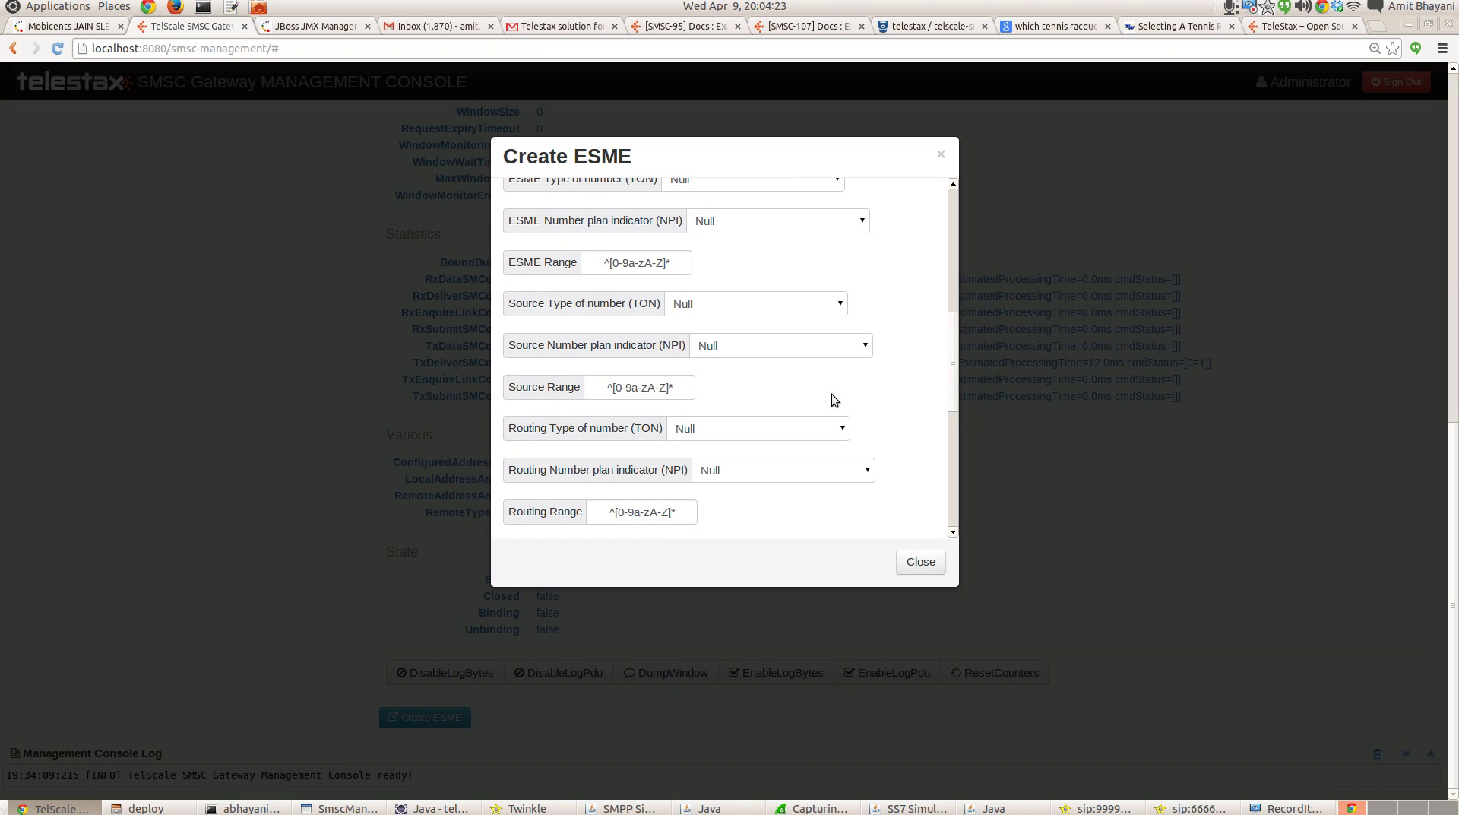
scroll(831, 393, up, 2)
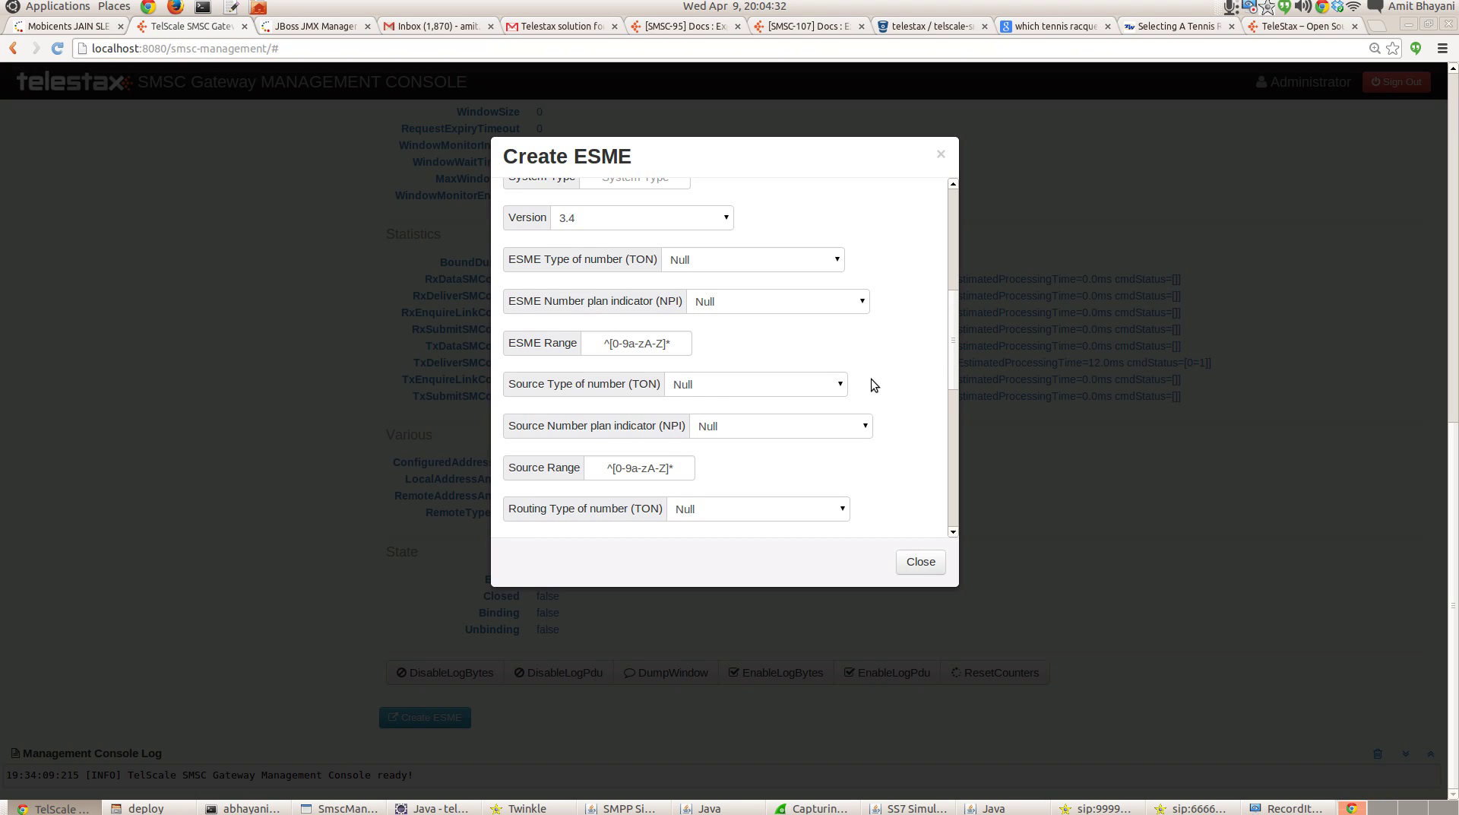
scroll(871, 378, down, 1)
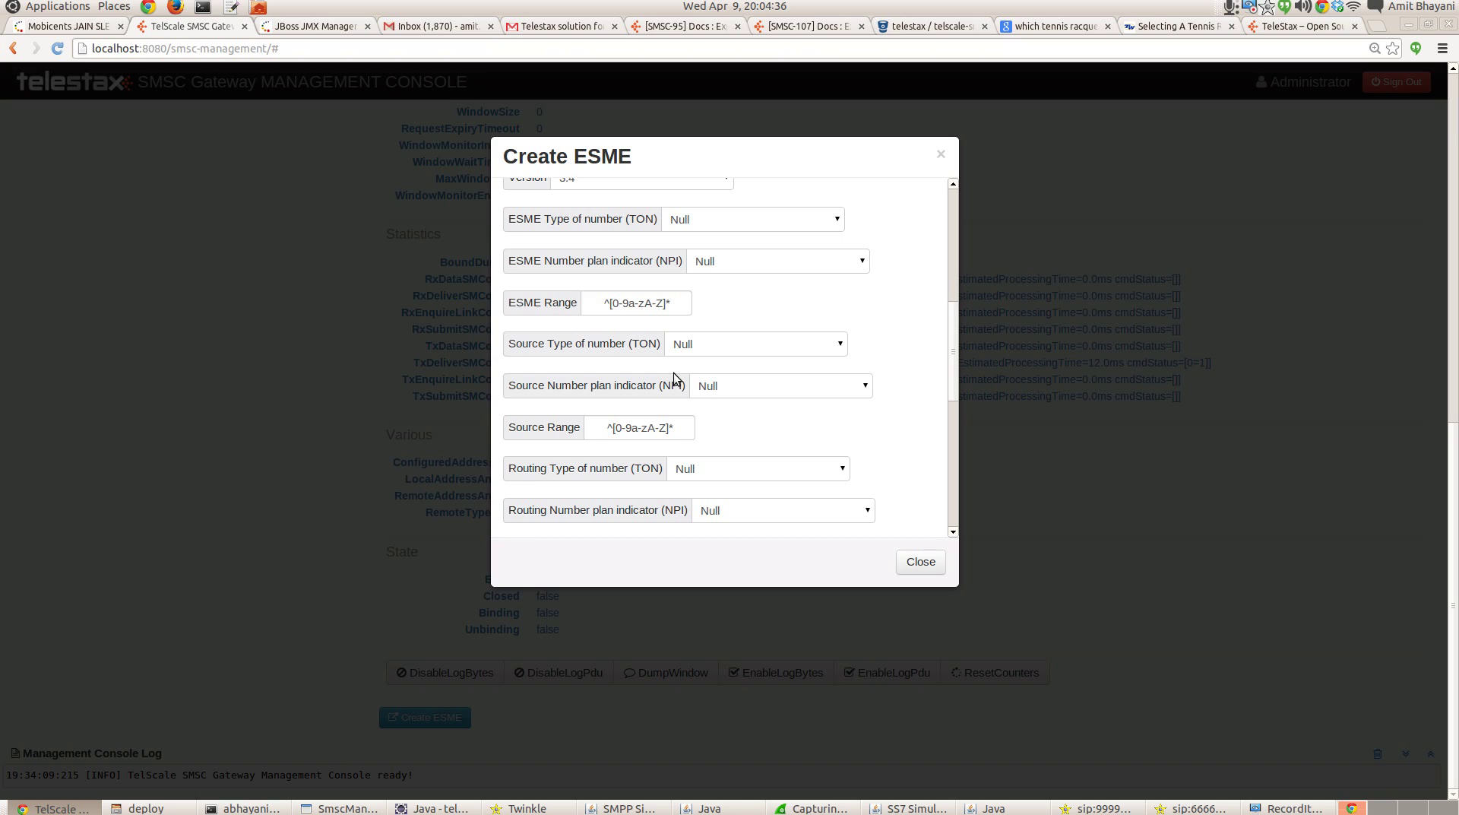
mouse_move(638, 428)
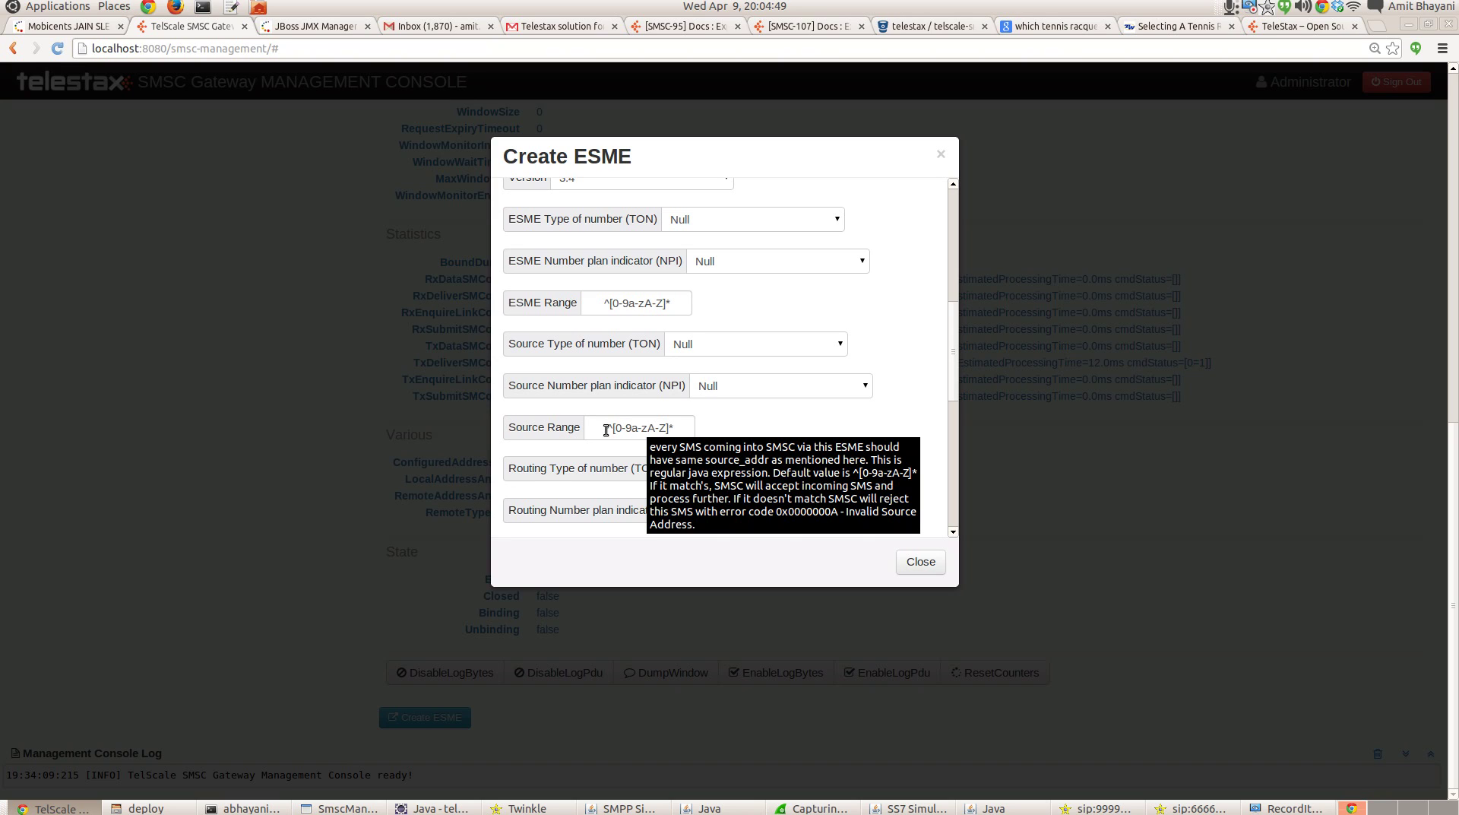
scroll(690, 416, down, 2)
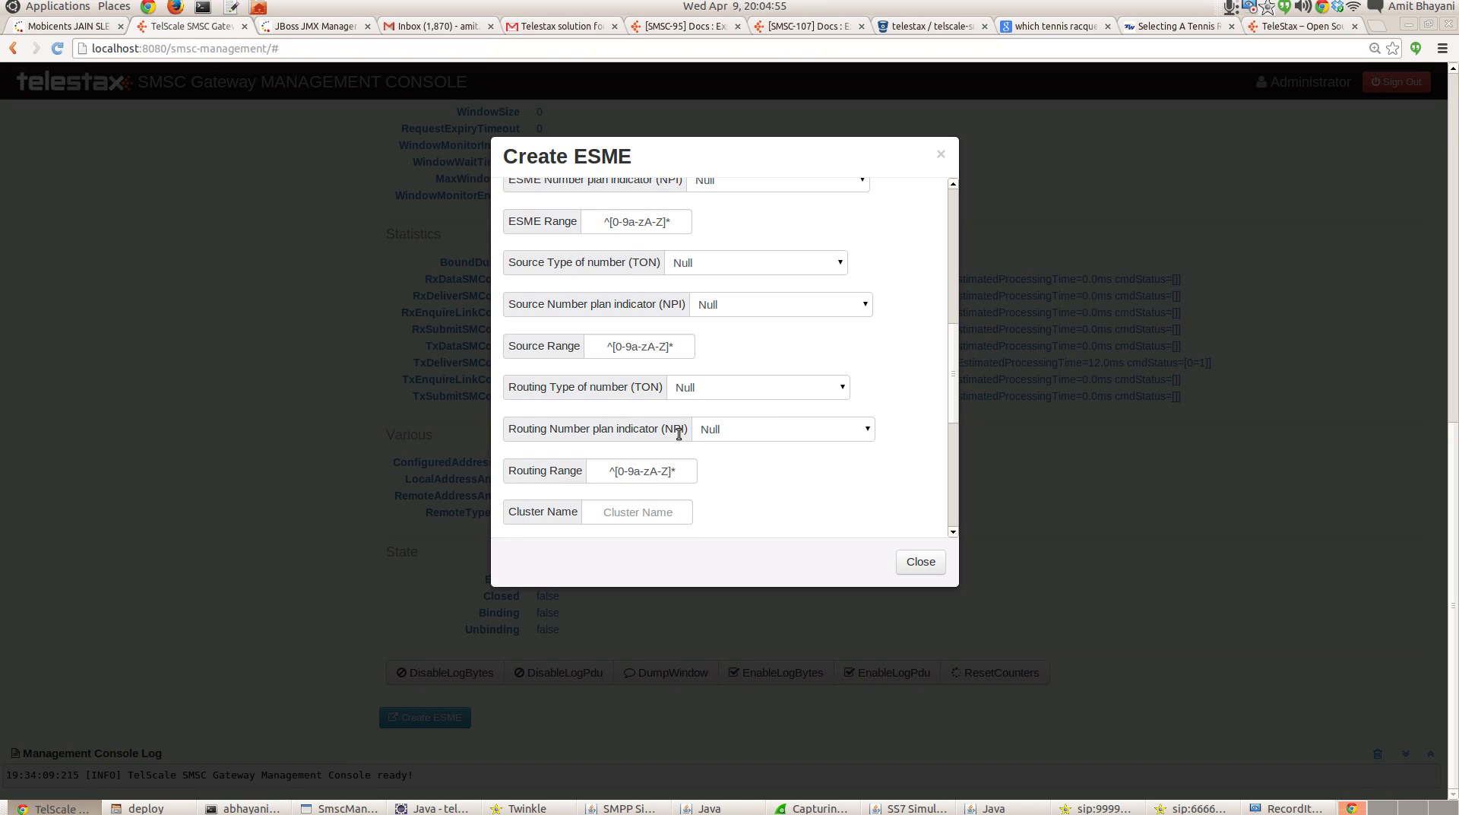
Step: Inspect the Routing Range pattern, then close the Create ESME form without saving
mouse_move(680, 444)
drag(676, 471, 608, 465)
scroll(685, 396, down, 2)
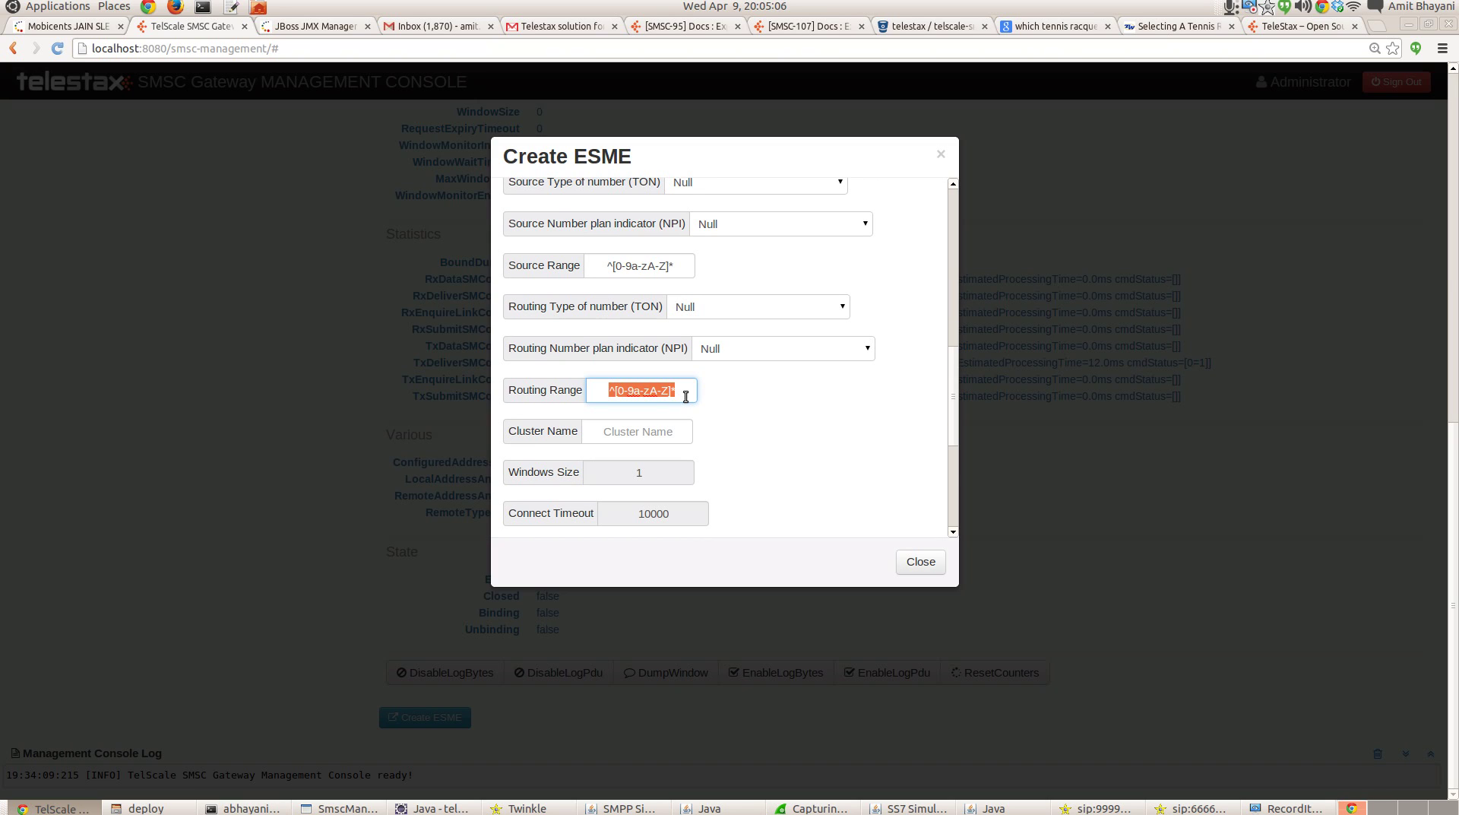
mouse_move(690, 389)
click(686, 391)
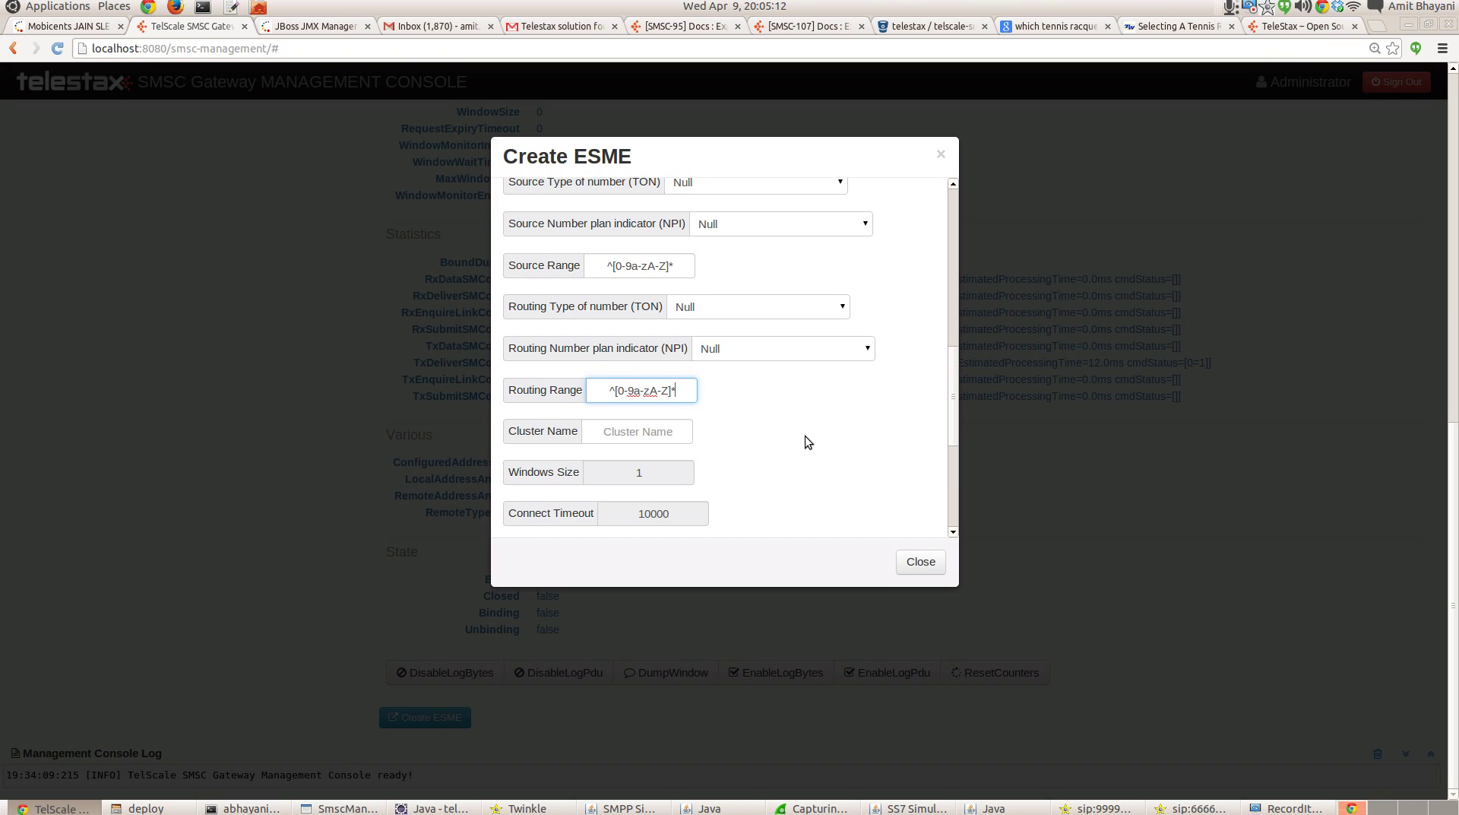
scroll(805, 442, up, 10)
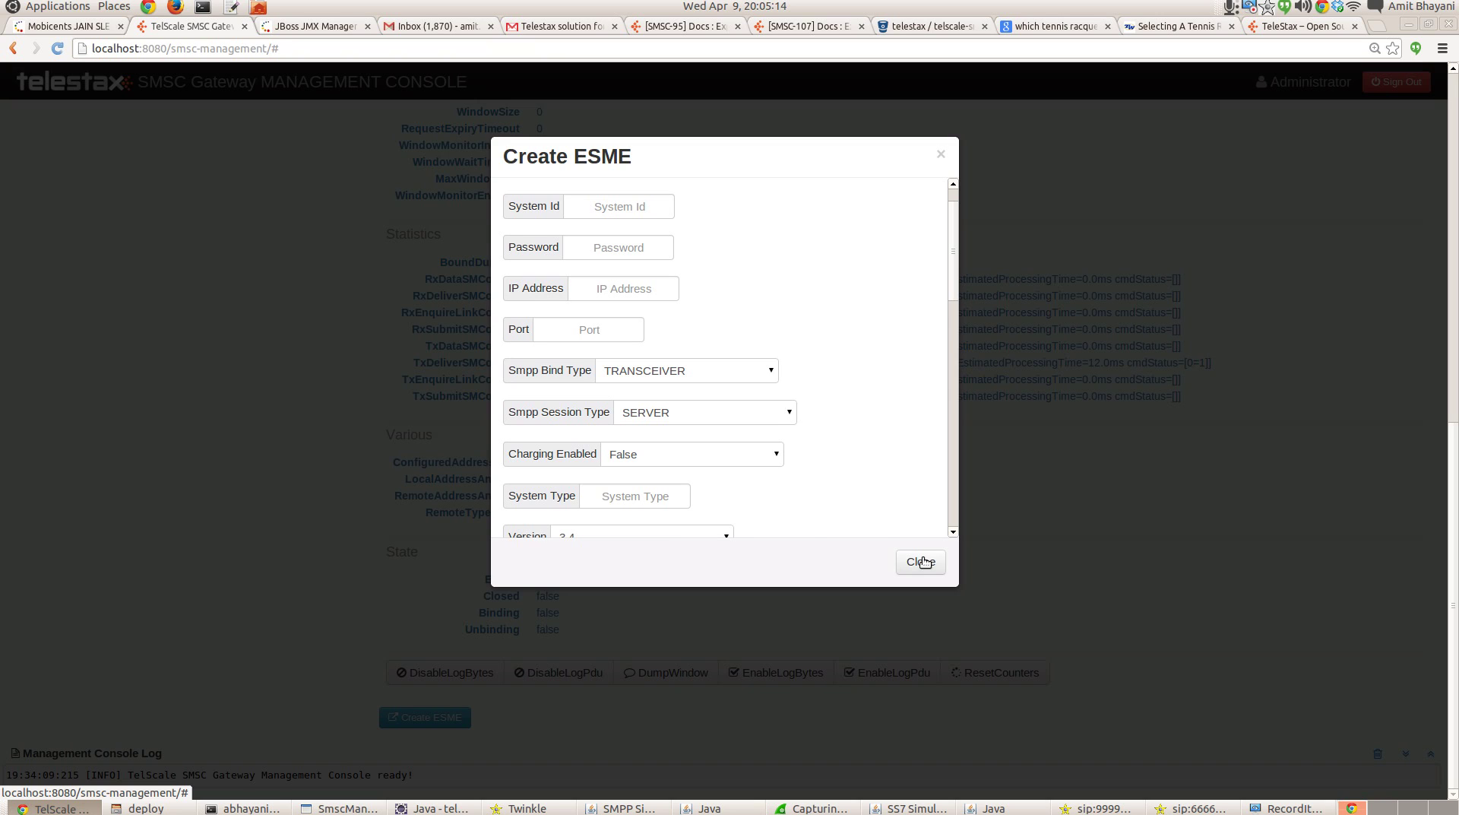
click(921, 561)
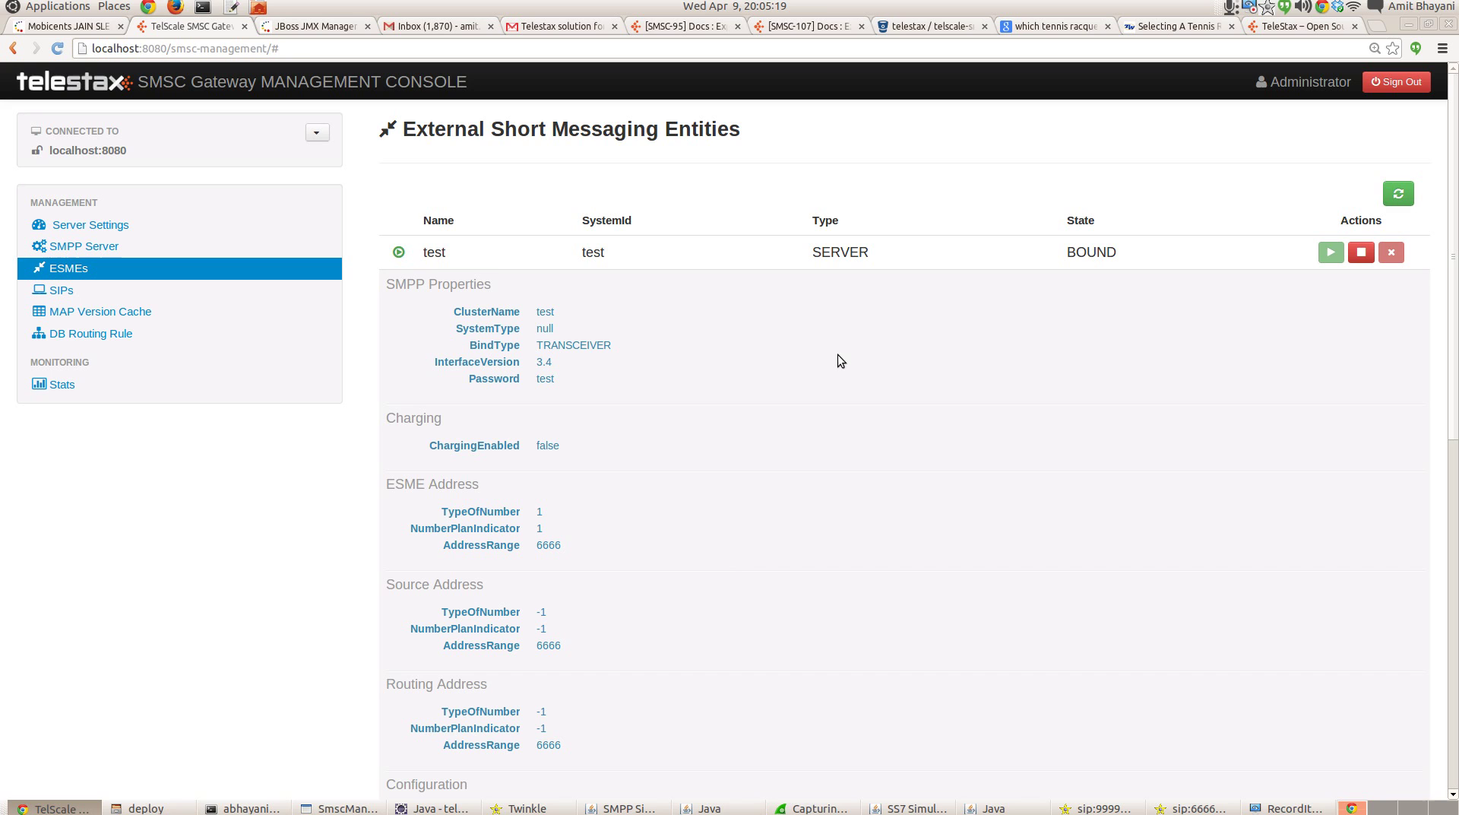
Step: Close the old session log and review SMPP settings: 127.0.0.1, port 2775, TRANSCEIVER, CLIENT
key(alt+Tab)
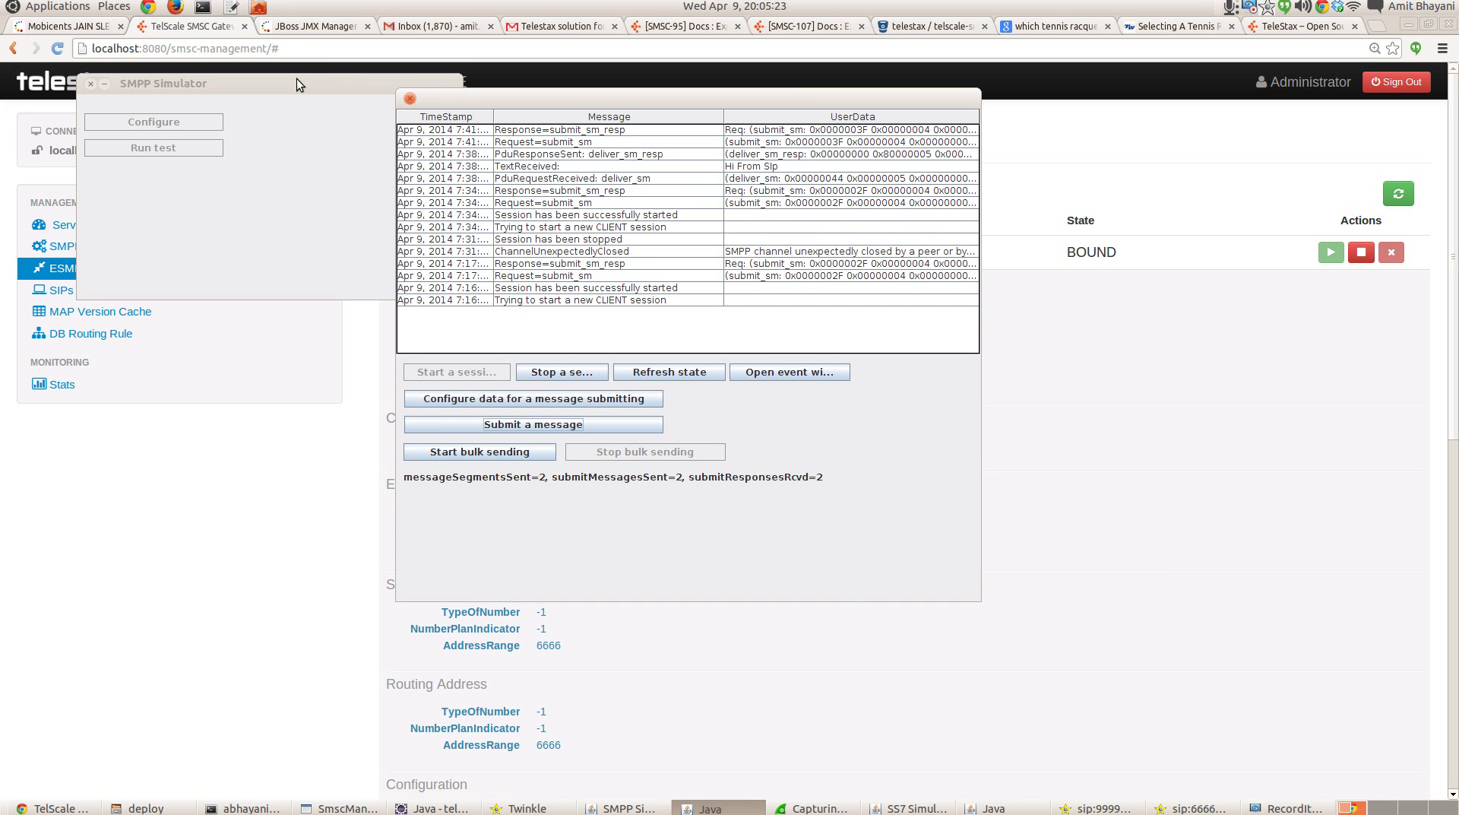
click(410, 99)
drag(205, 83, 585, 151)
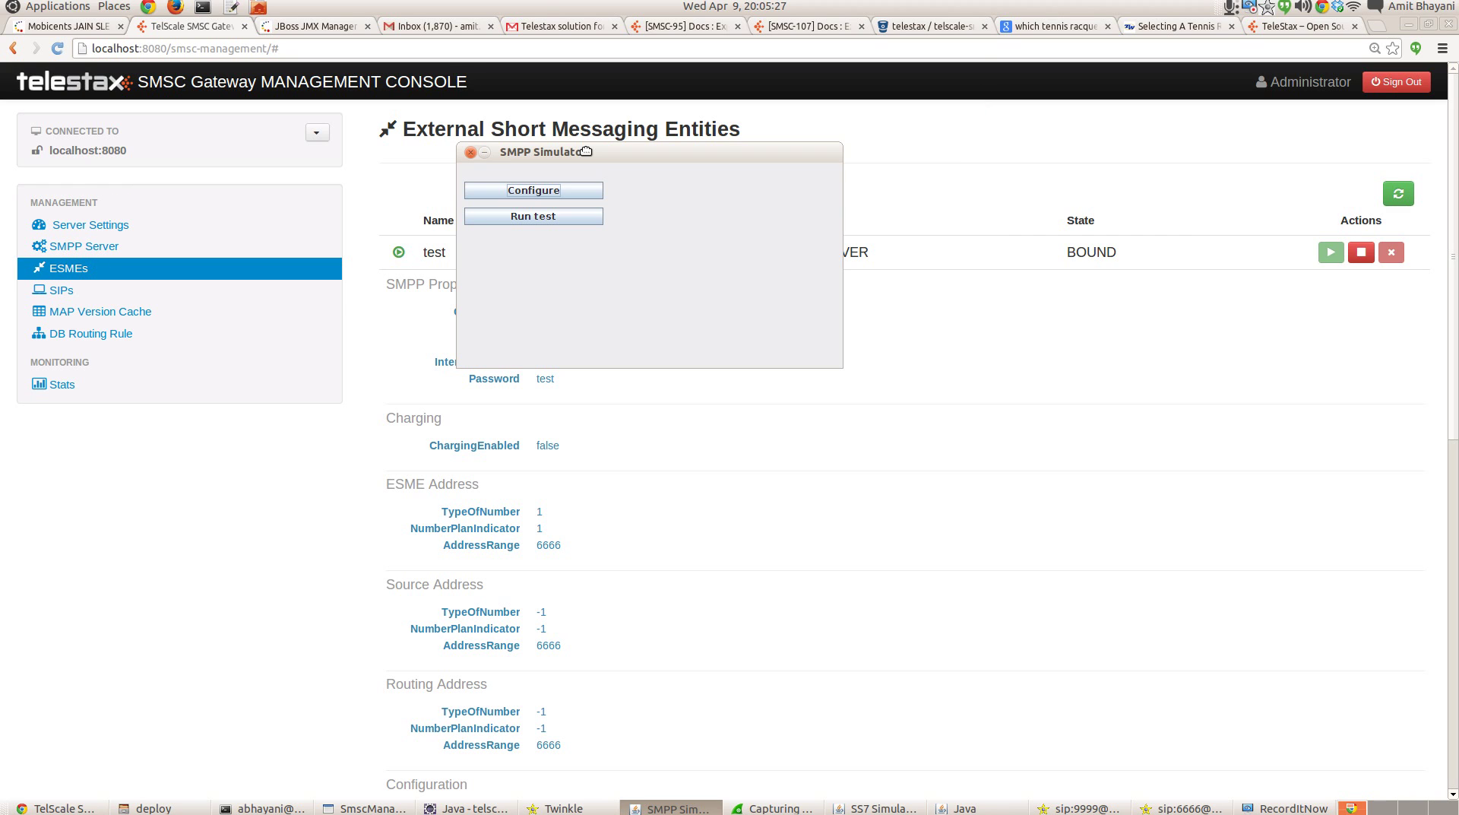
click(557, 191)
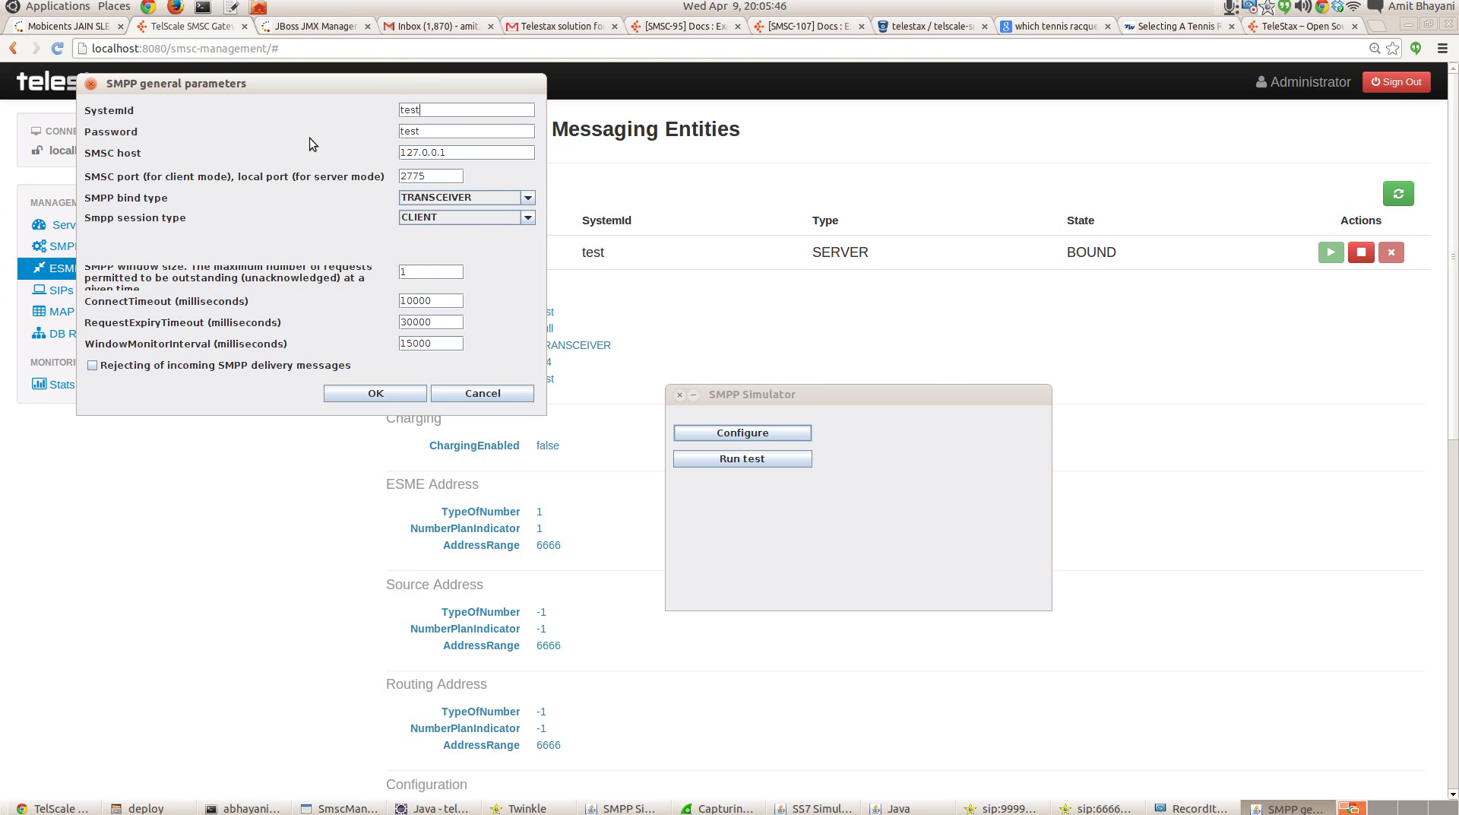
drag(309, 84, 426, 125)
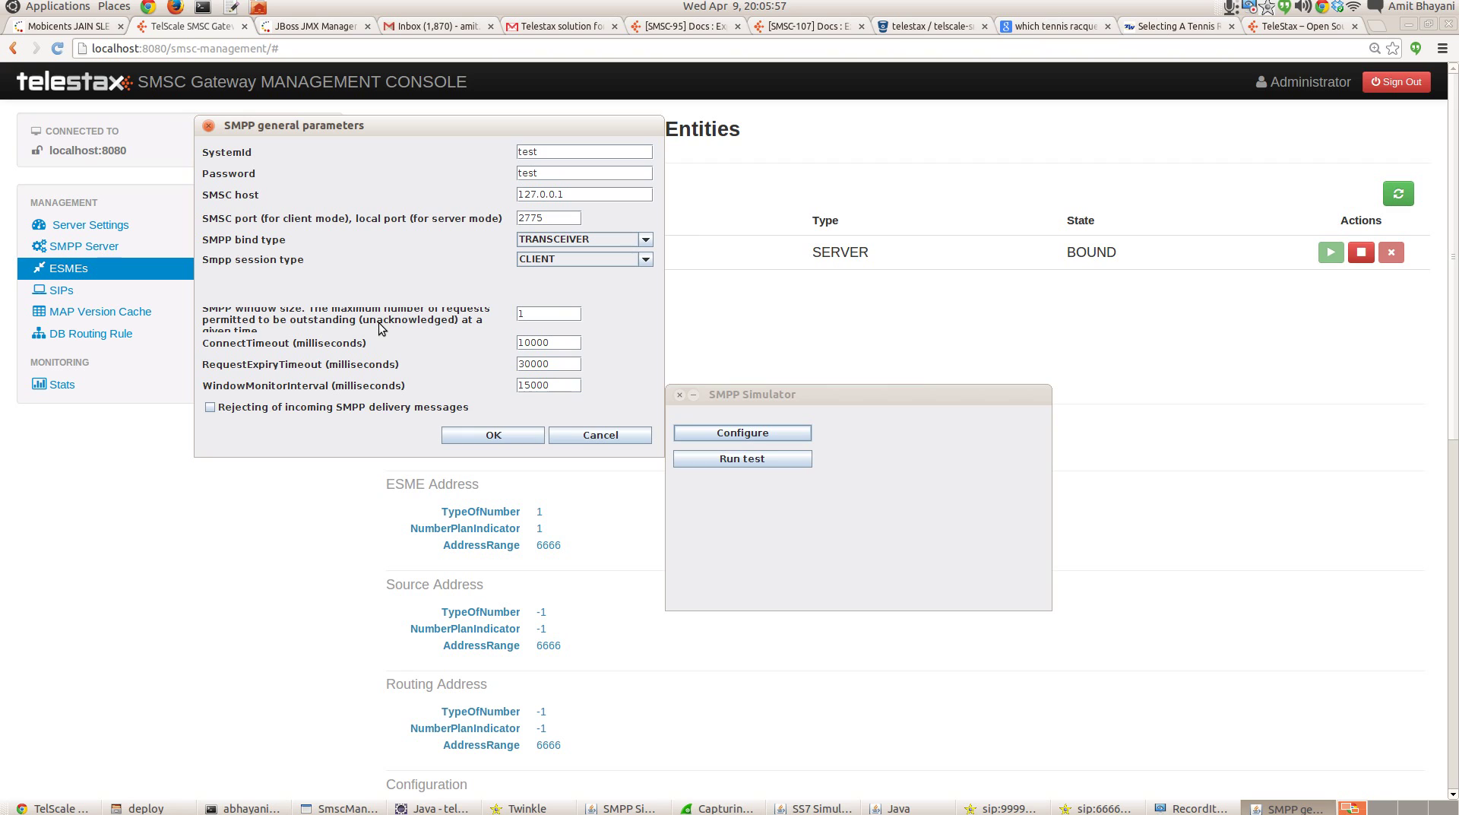
Step: Restart the Wireshark capture and start a new simulator session to capture Bind_transceiver and its Ok response
click(494, 436)
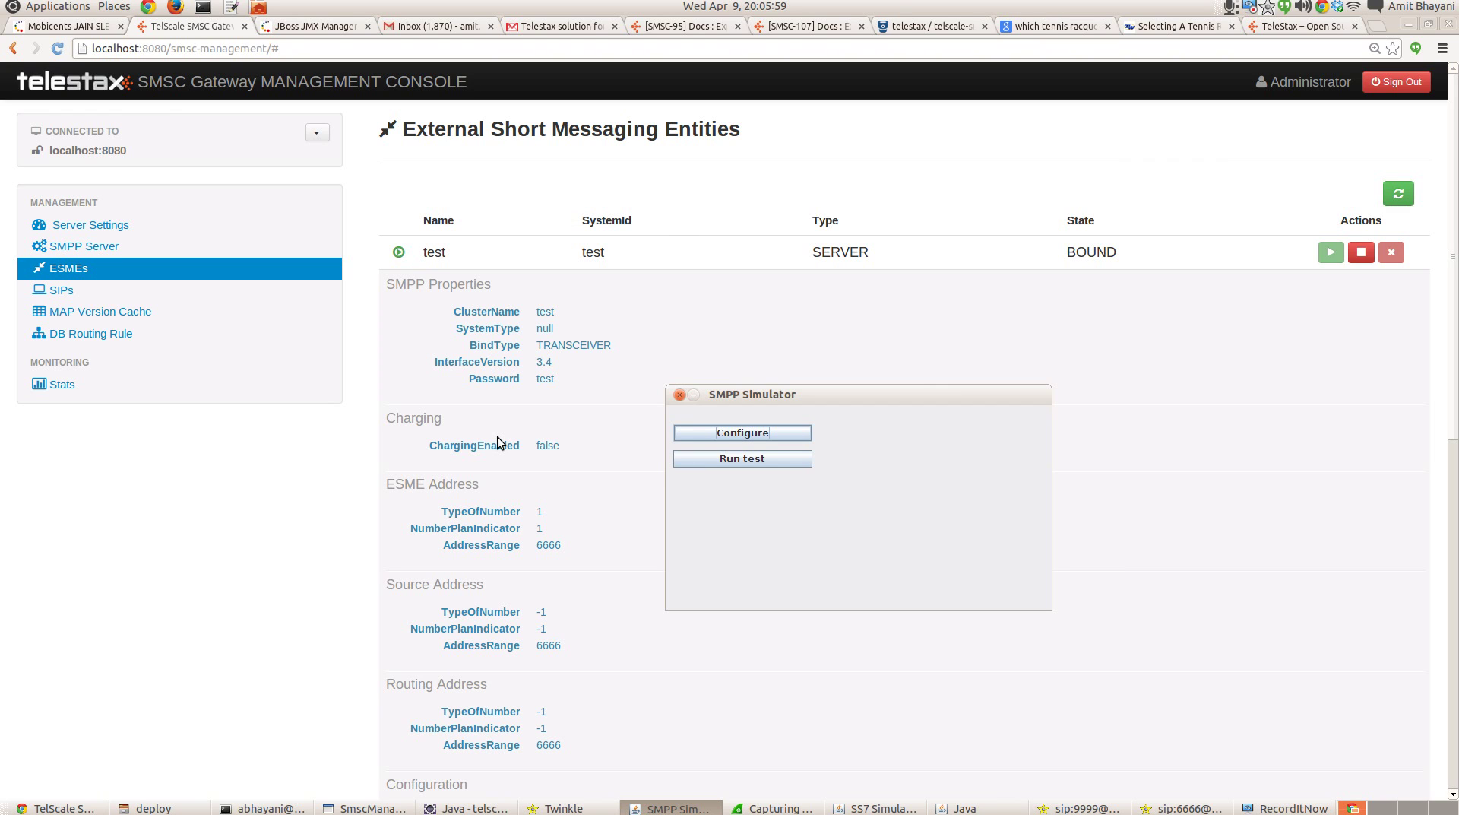
click(742, 458)
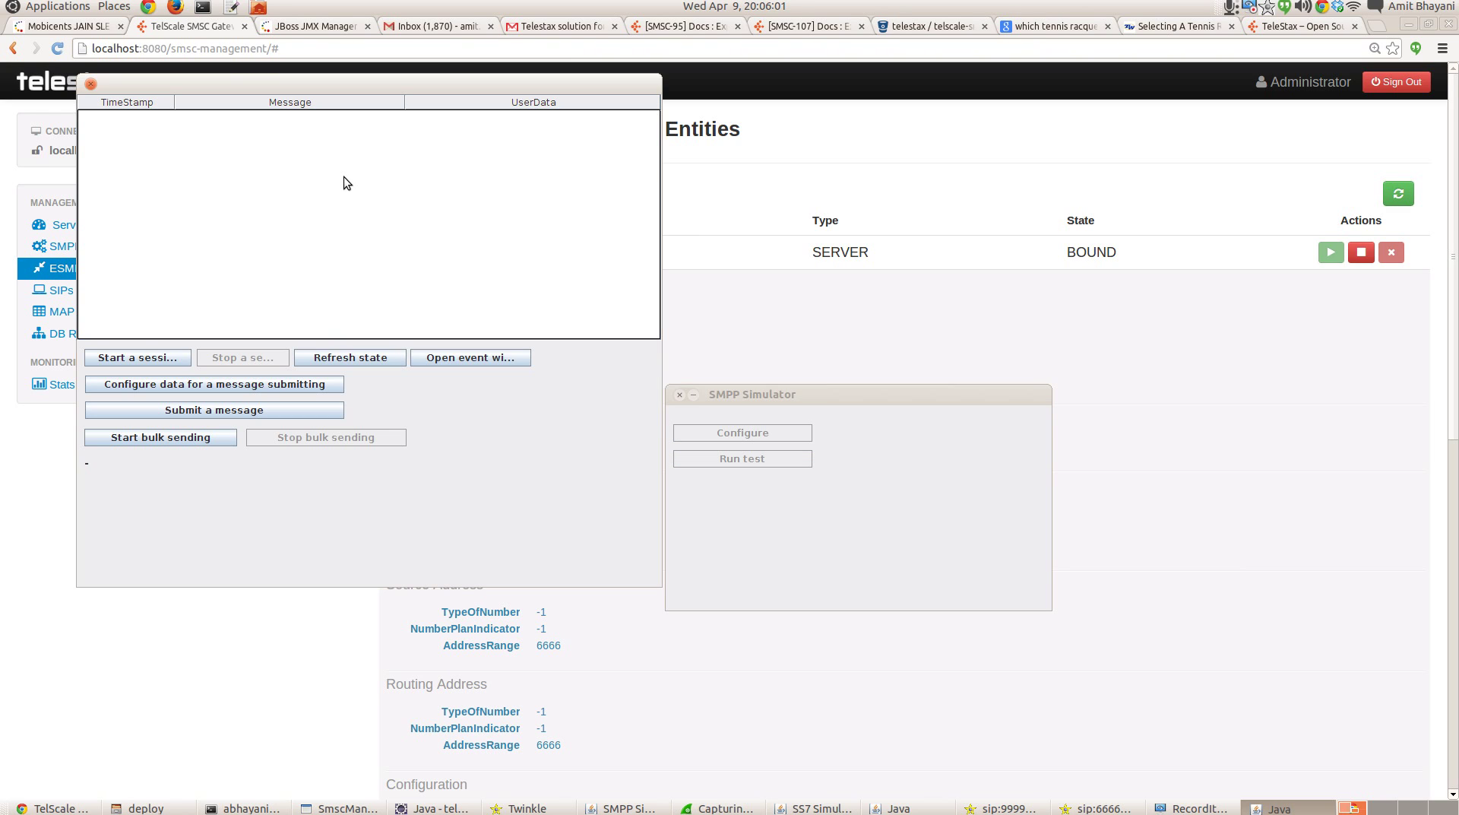
key(alt+Tab)
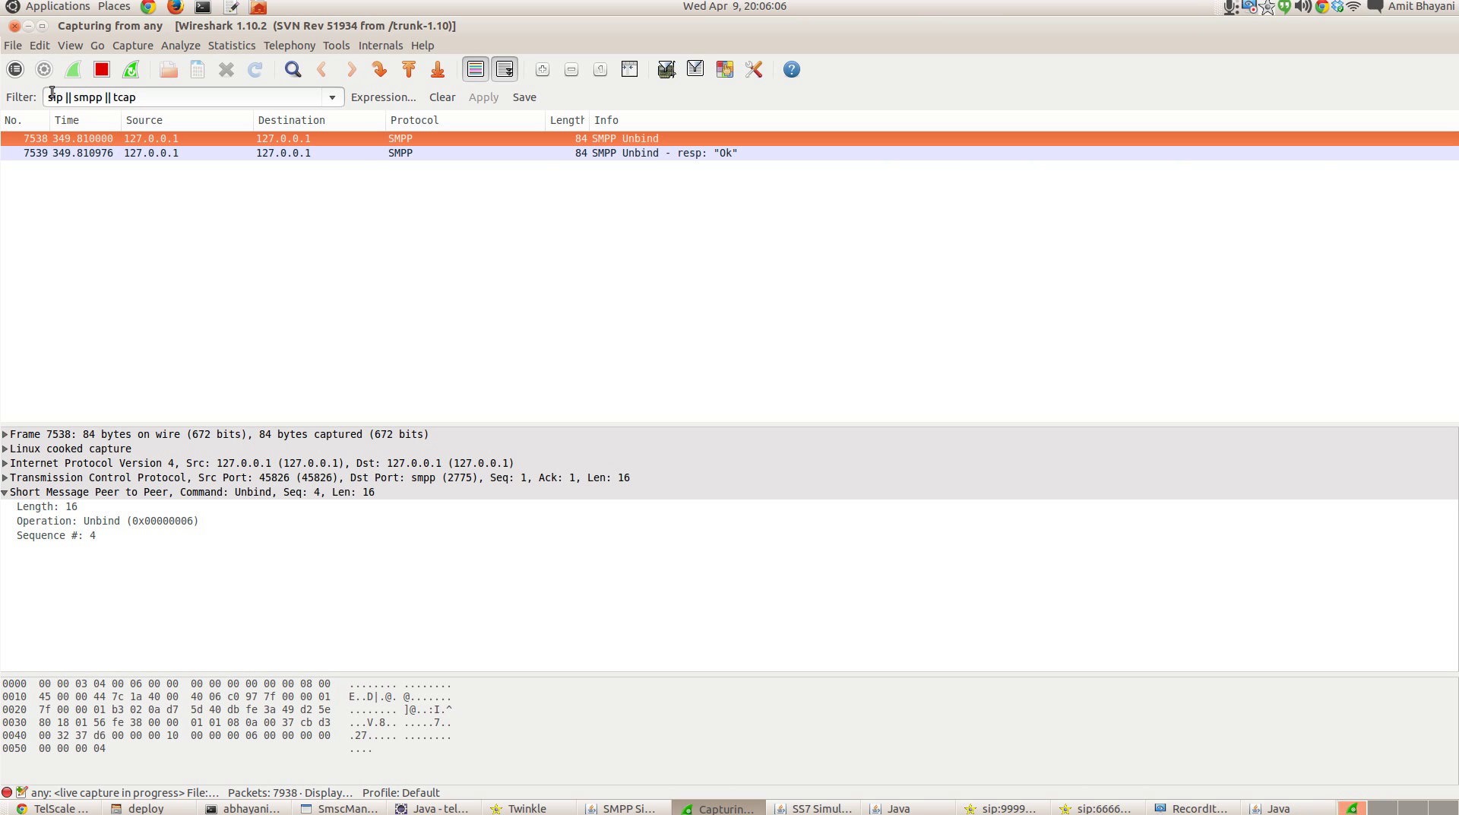
click(132, 69)
key(alt+Tab)
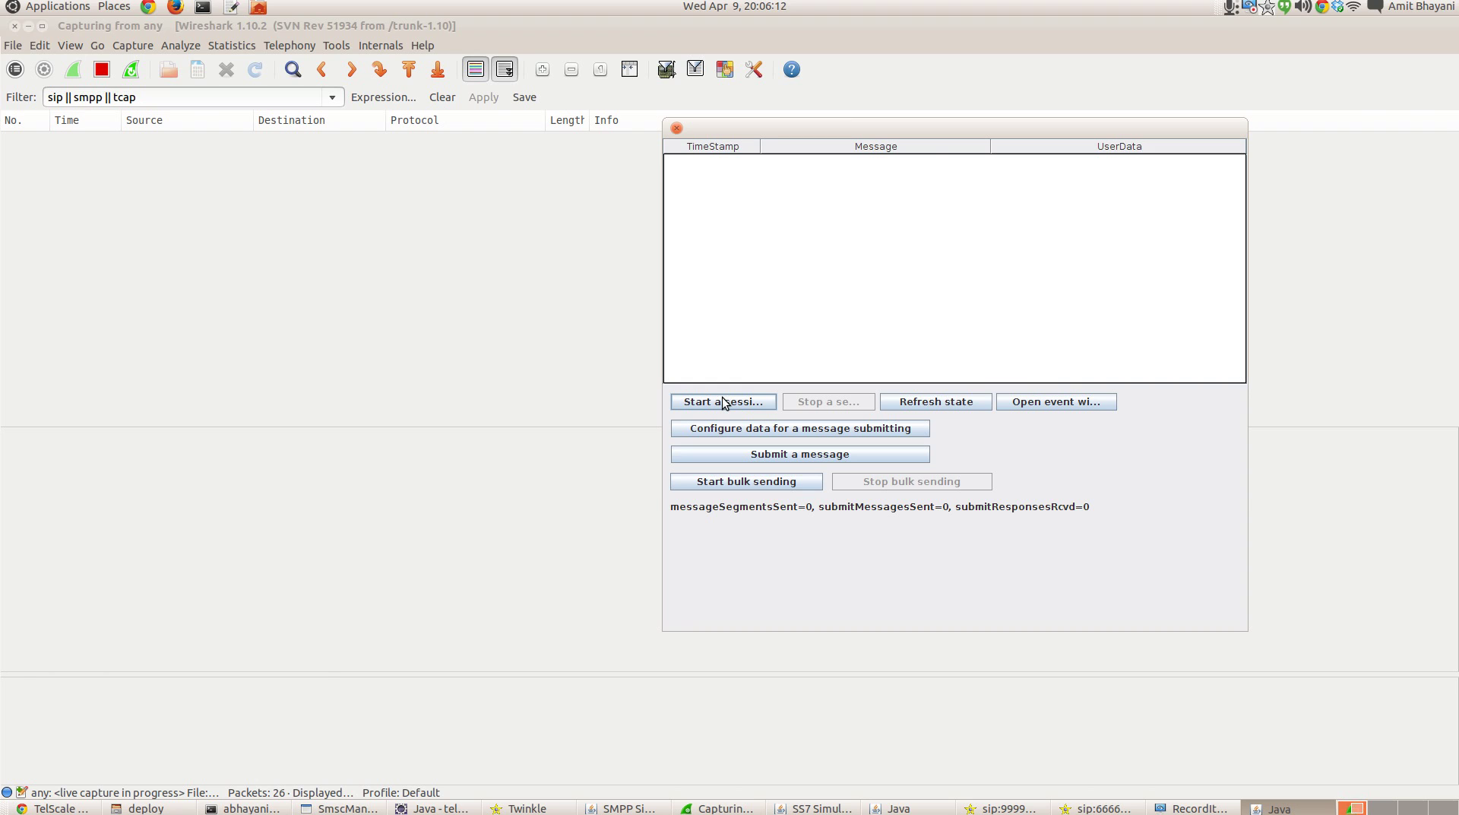
click(723, 401)
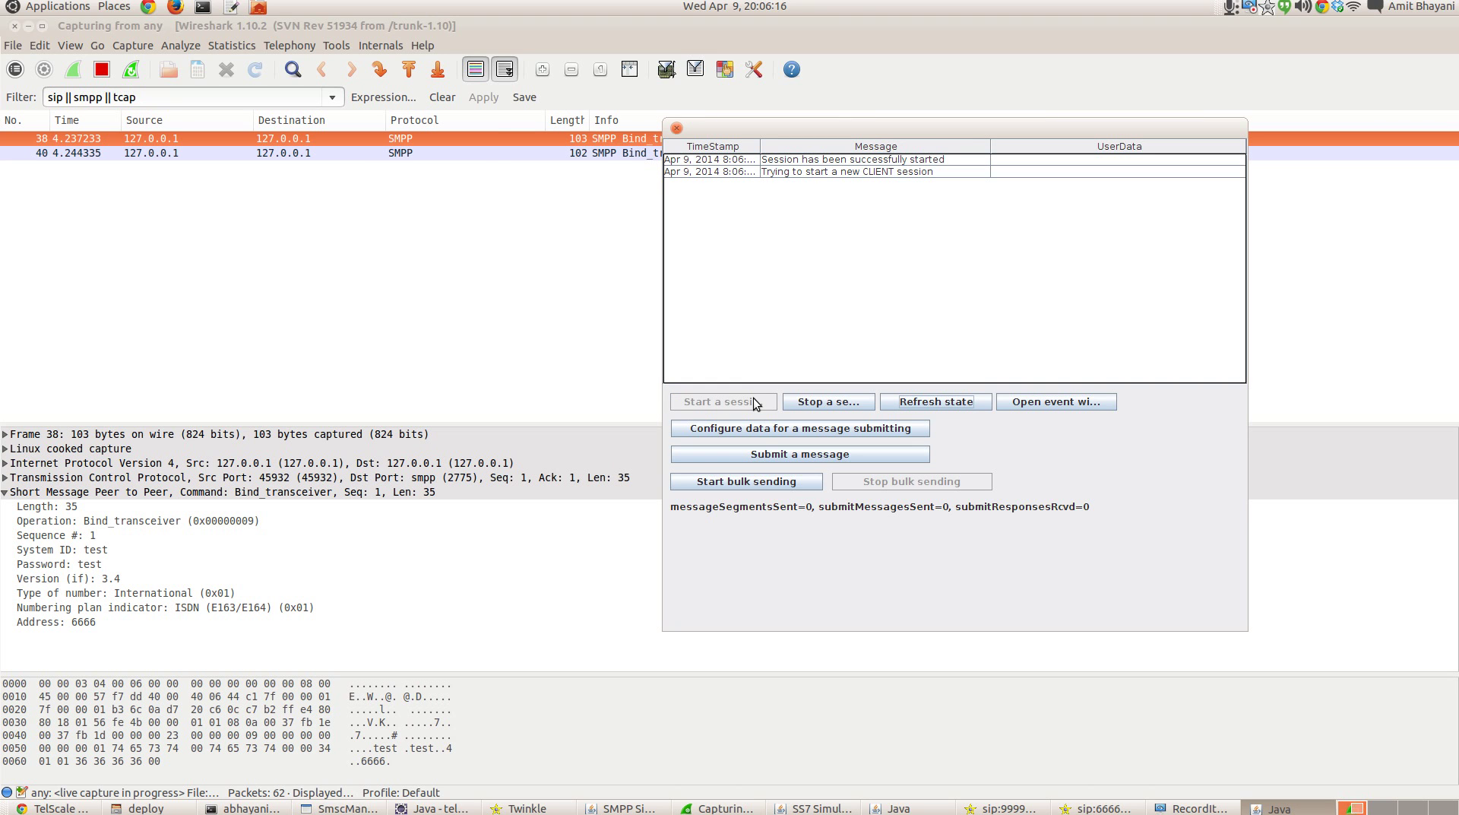
click(677, 127)
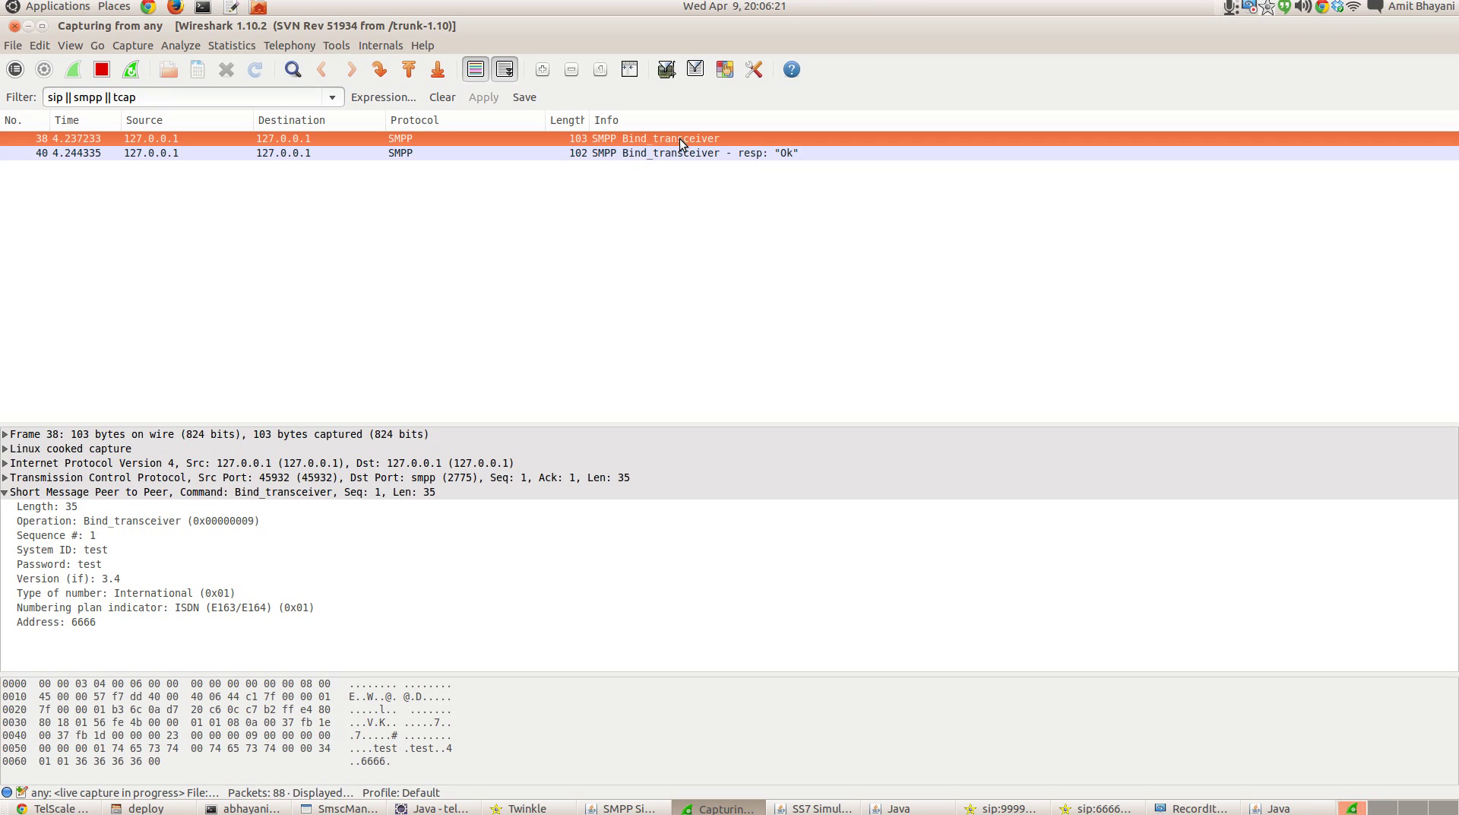
key(alt+Tab)
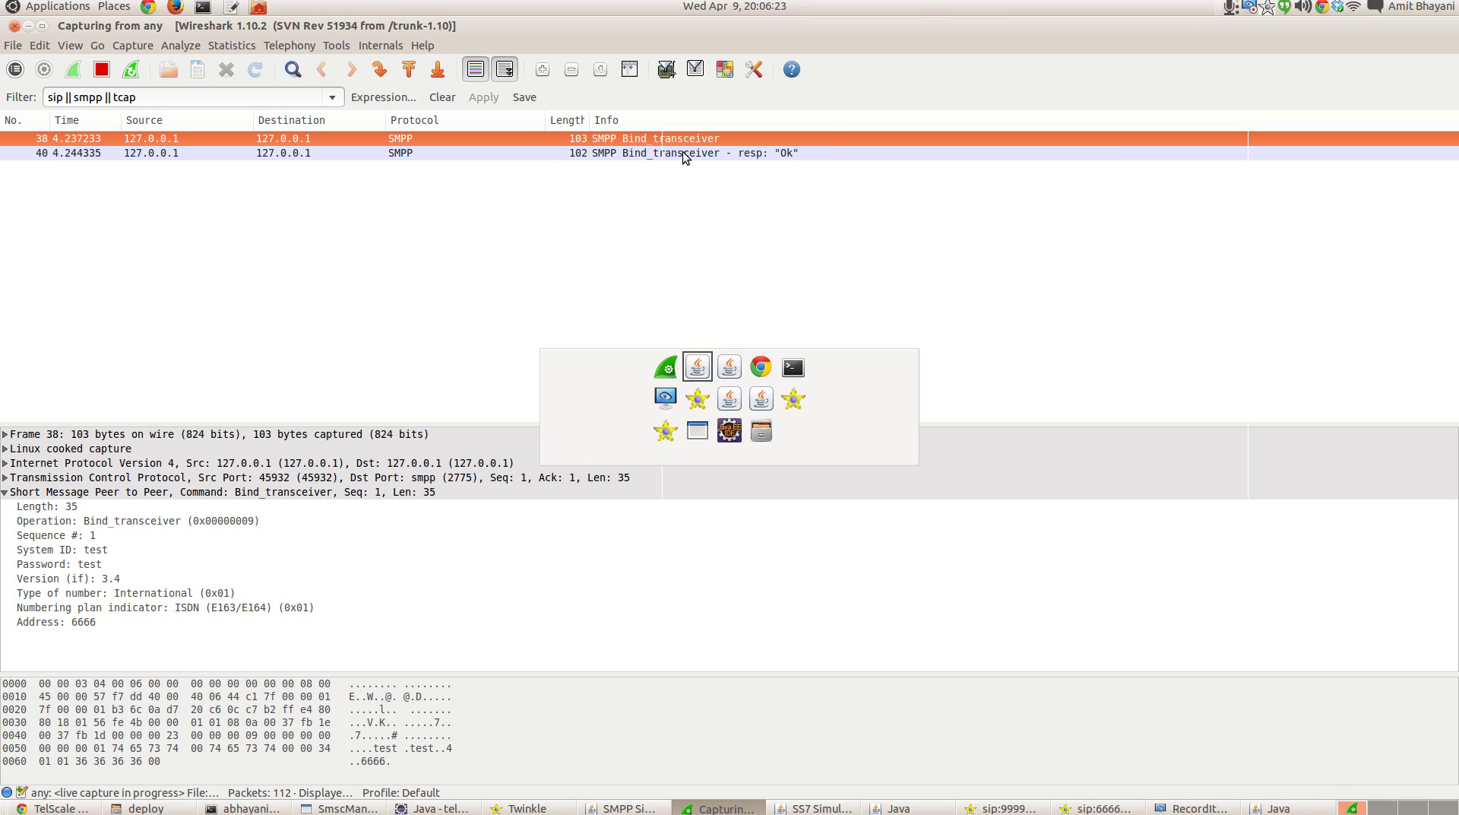
Step: Check the SMPP Server's CurrentSessionSize and the bound connection from 127.0.0.1 of type CLIENT
key(alt+Tab)
key(alt+Tab)
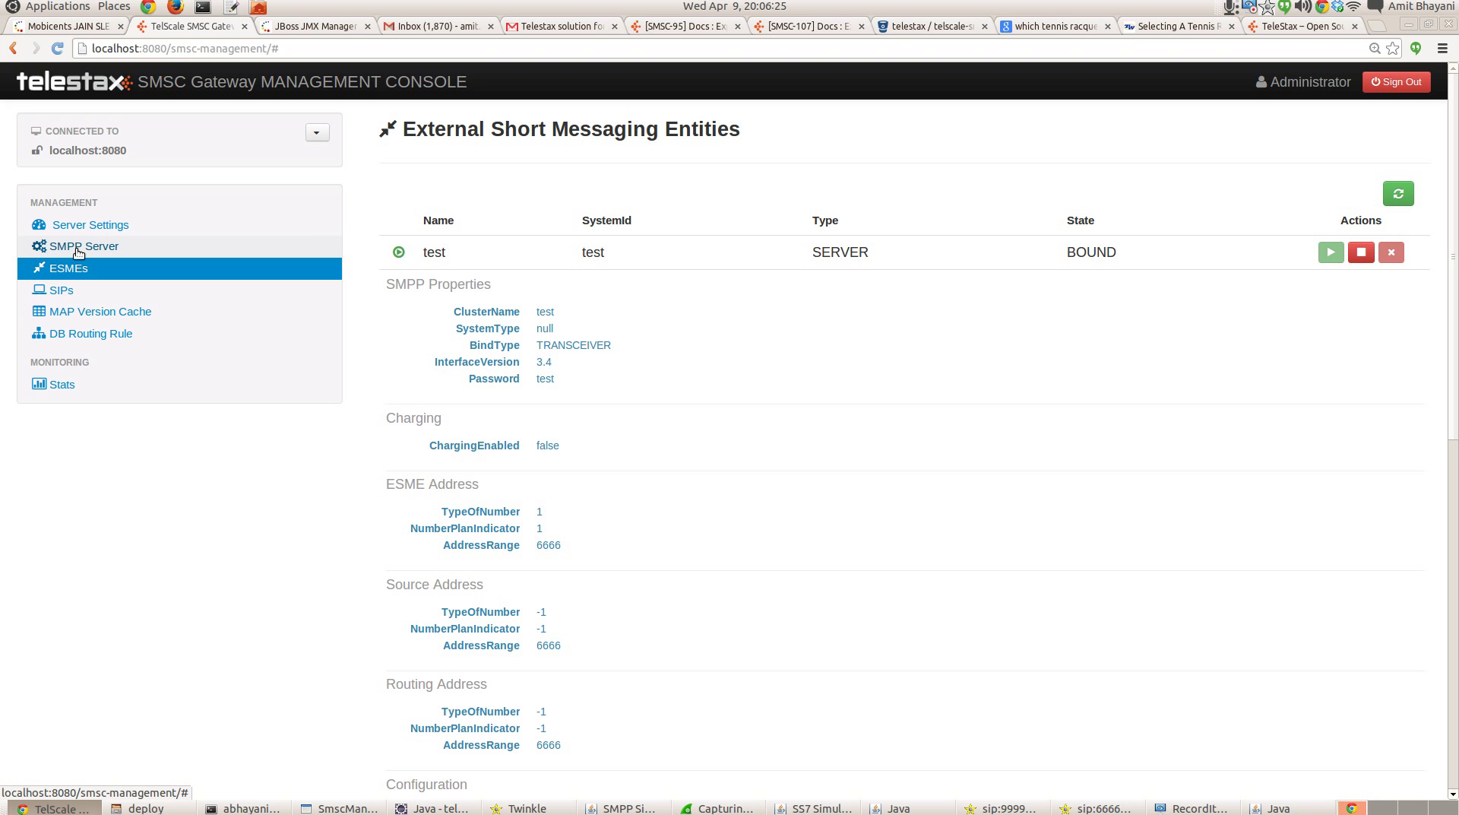
click(84, 247)
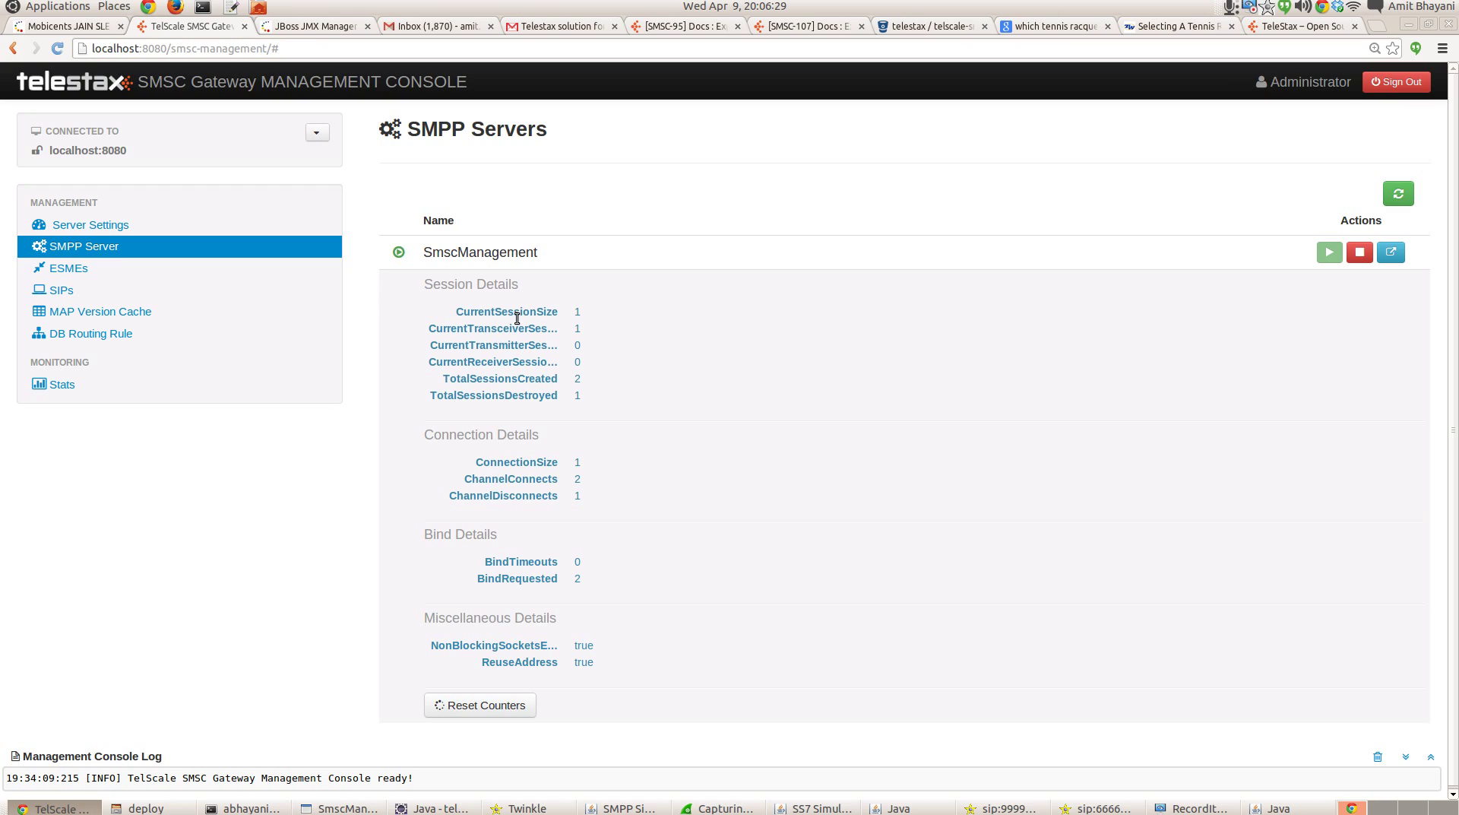
drag(517, 319, 580, 312)
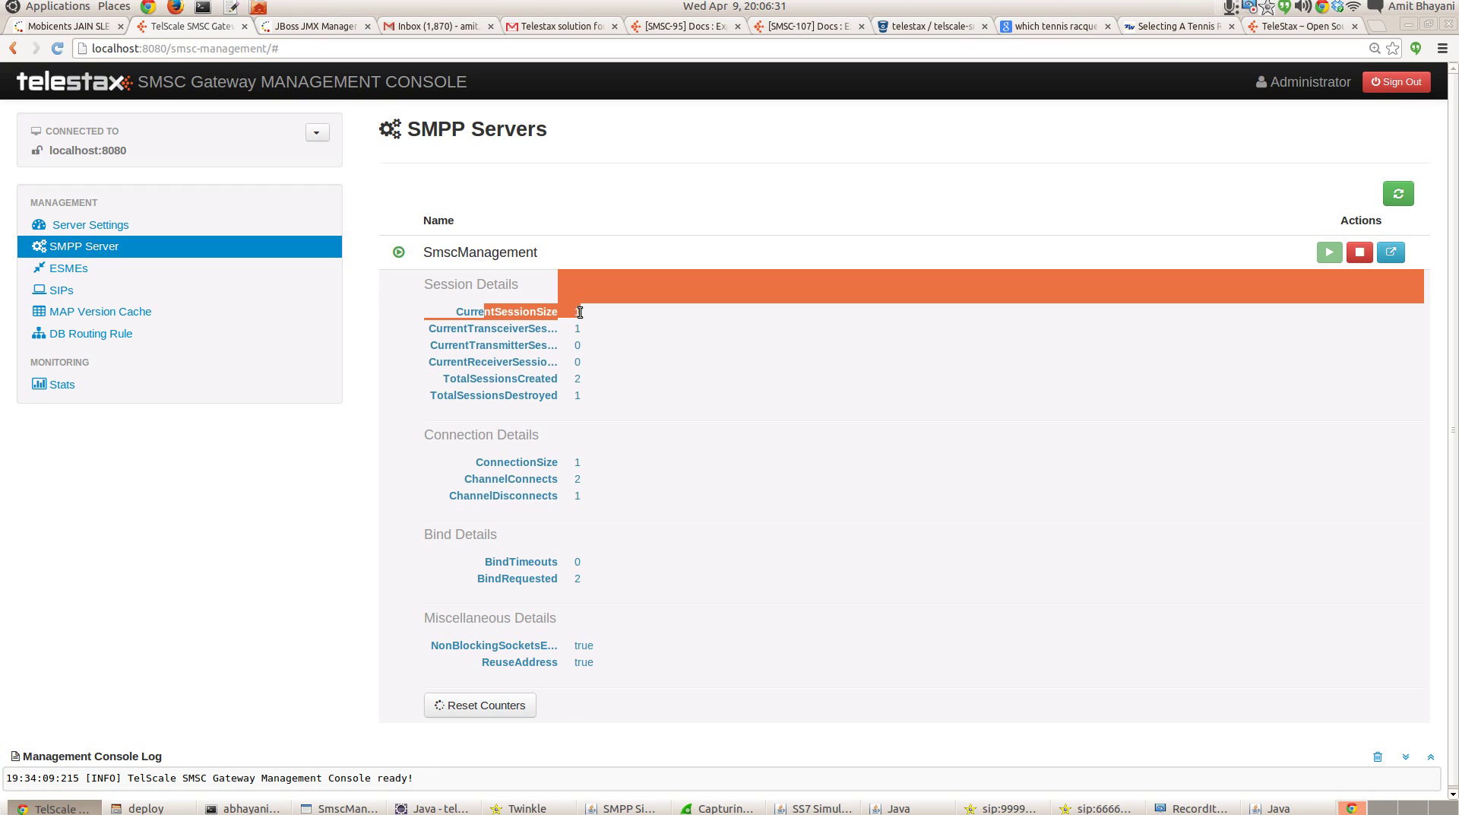
click(591, 301)
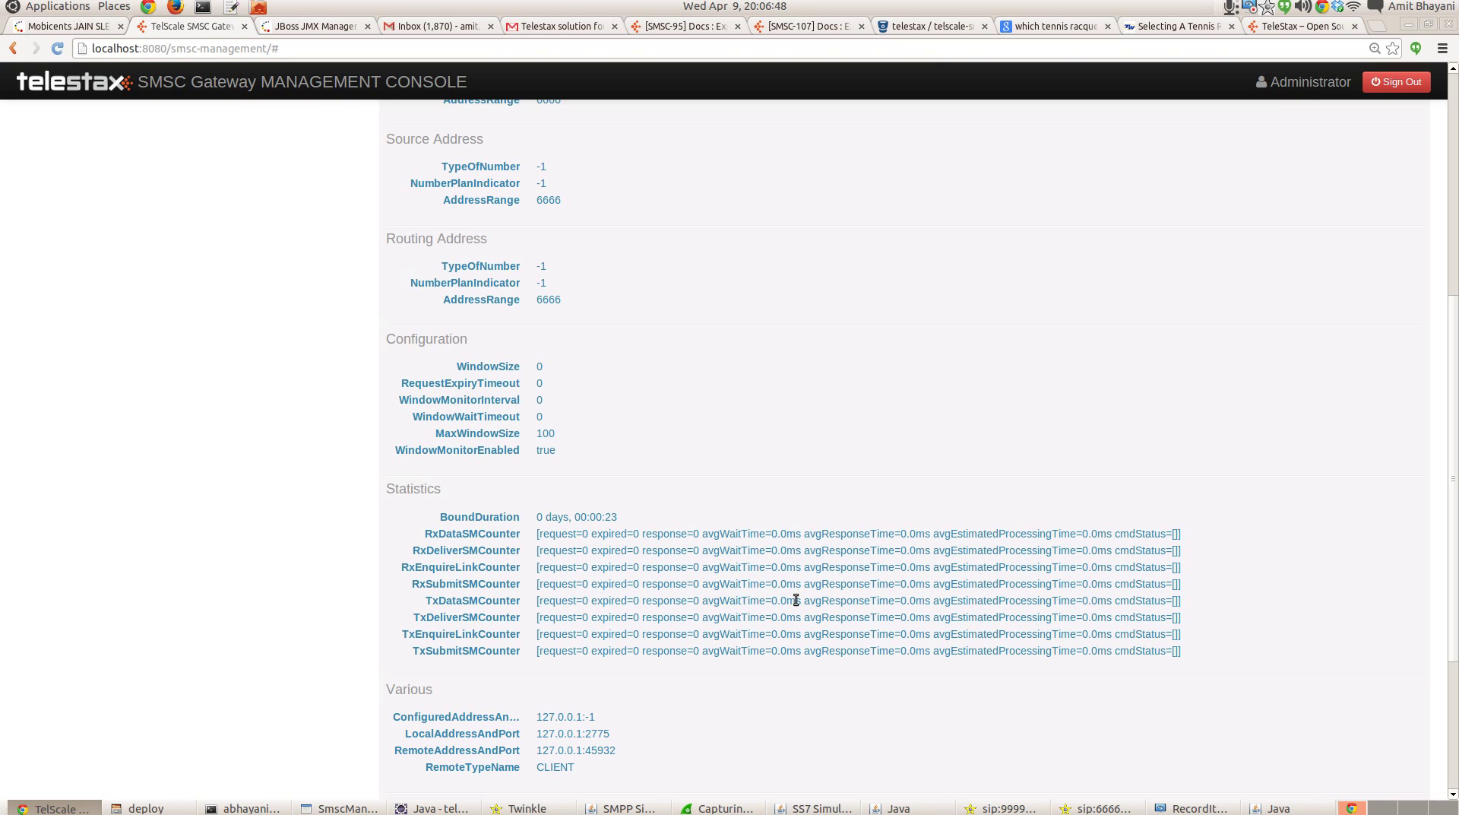
scroll(530, 598, down, 4)
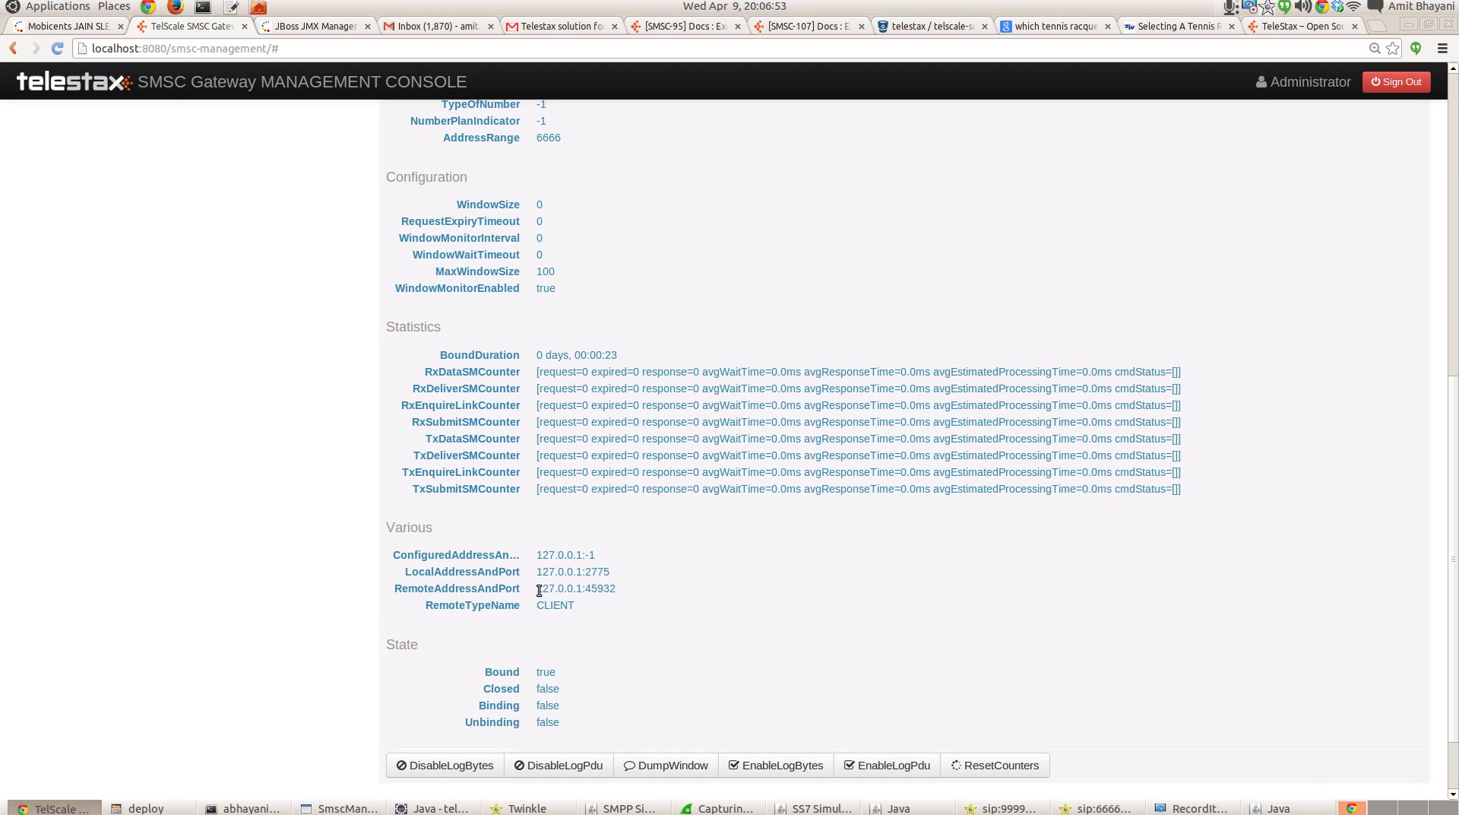
drag(539, 591, 602, 587)
double_click(555, 605)
scroll(777, 629, up, 3)
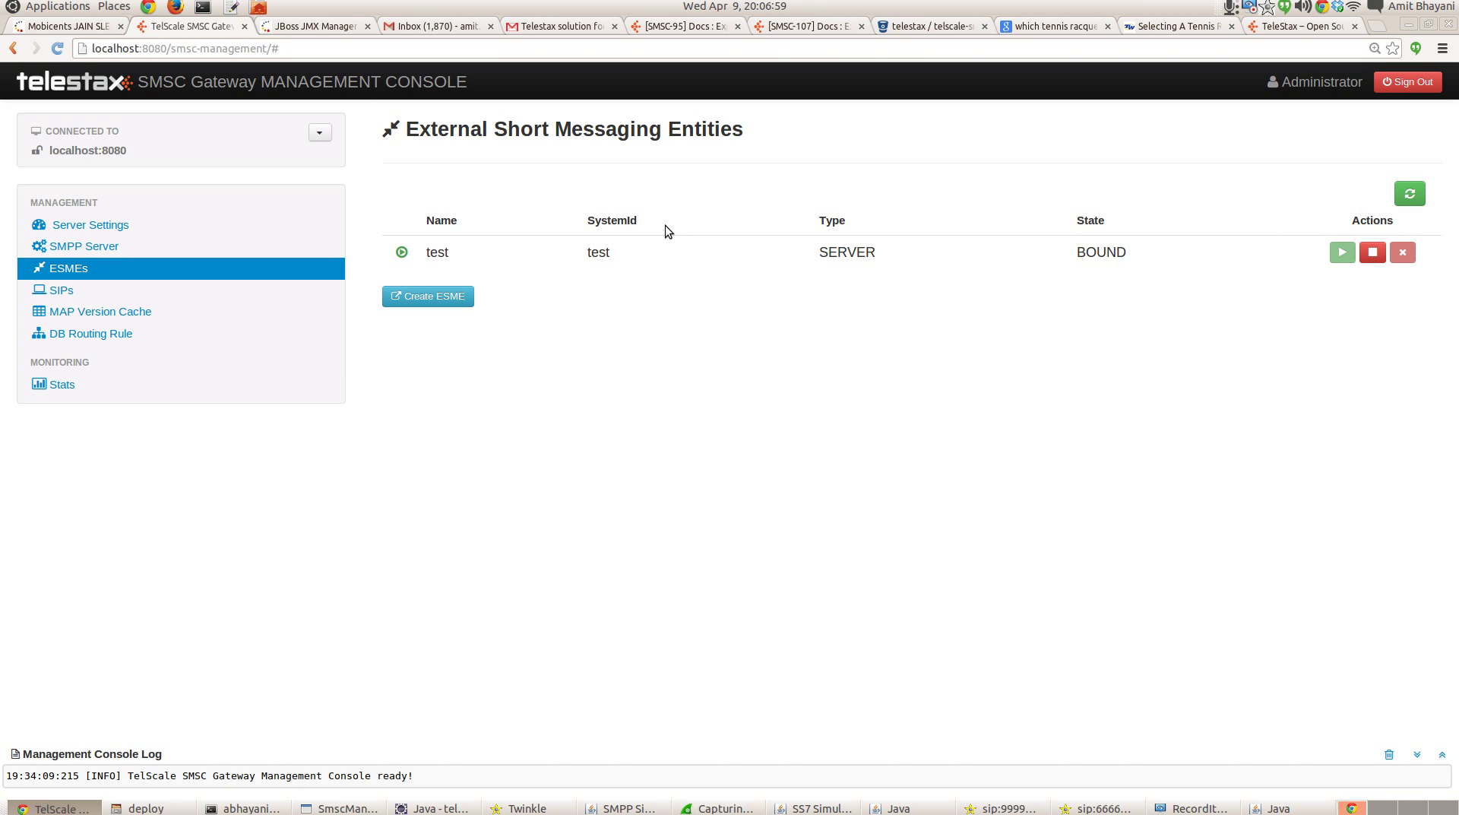
Step: Set up a SubmitSm message 'Hello to SIP from SMPP' from 6666 to 5555
click(639, 251)
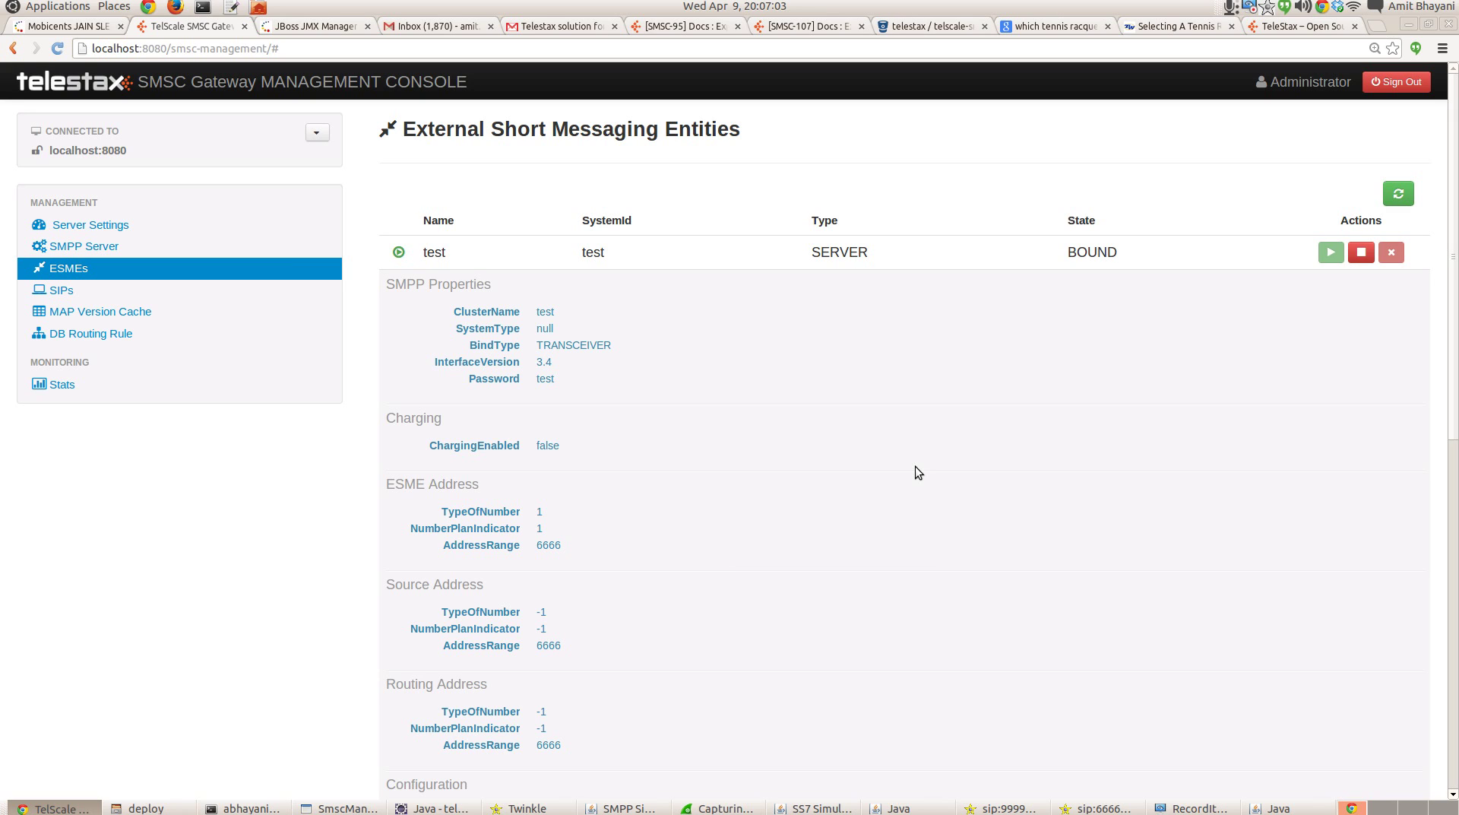
key(alt+Tab)
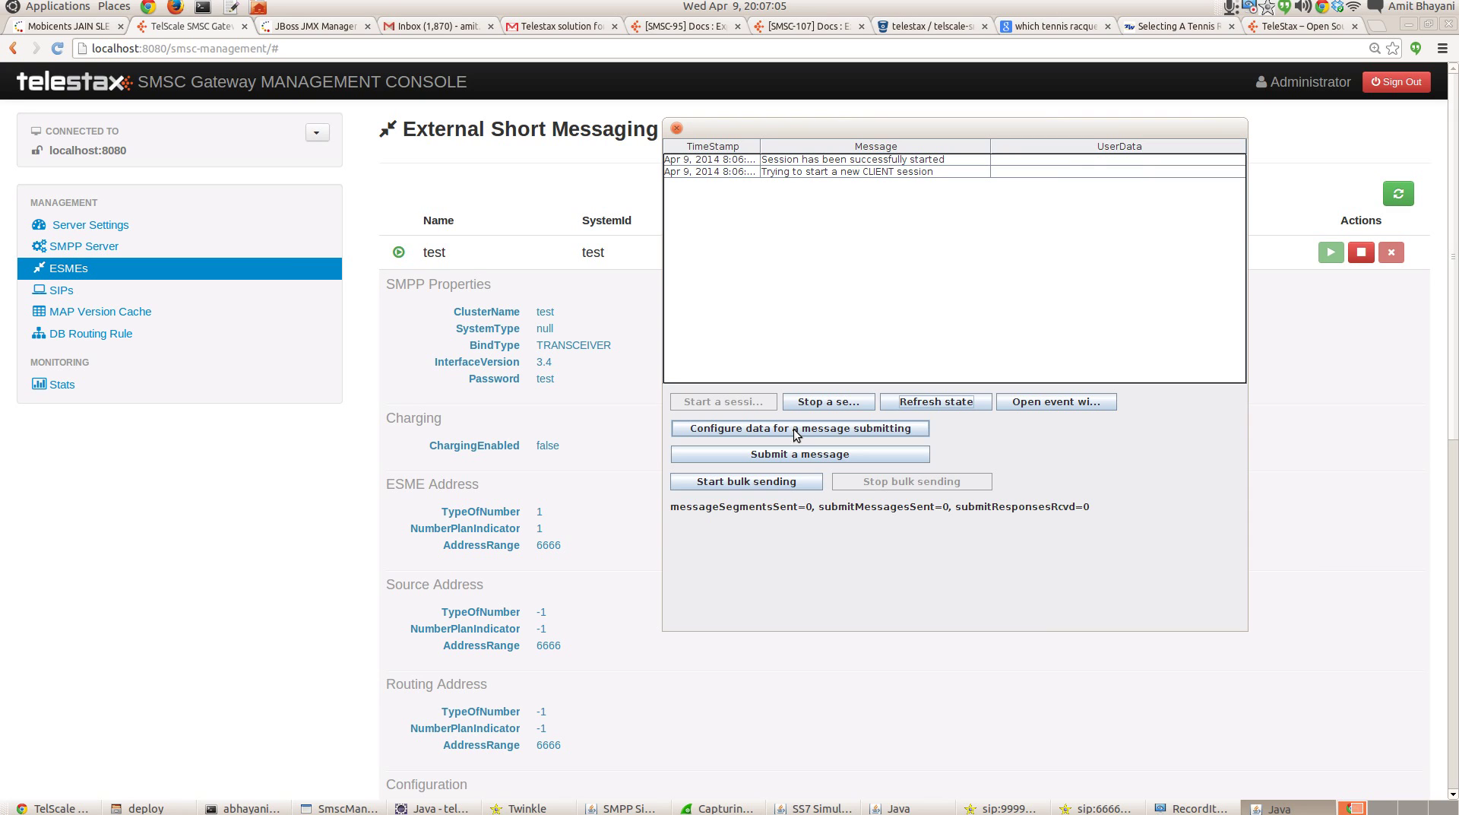
click(797, 432)
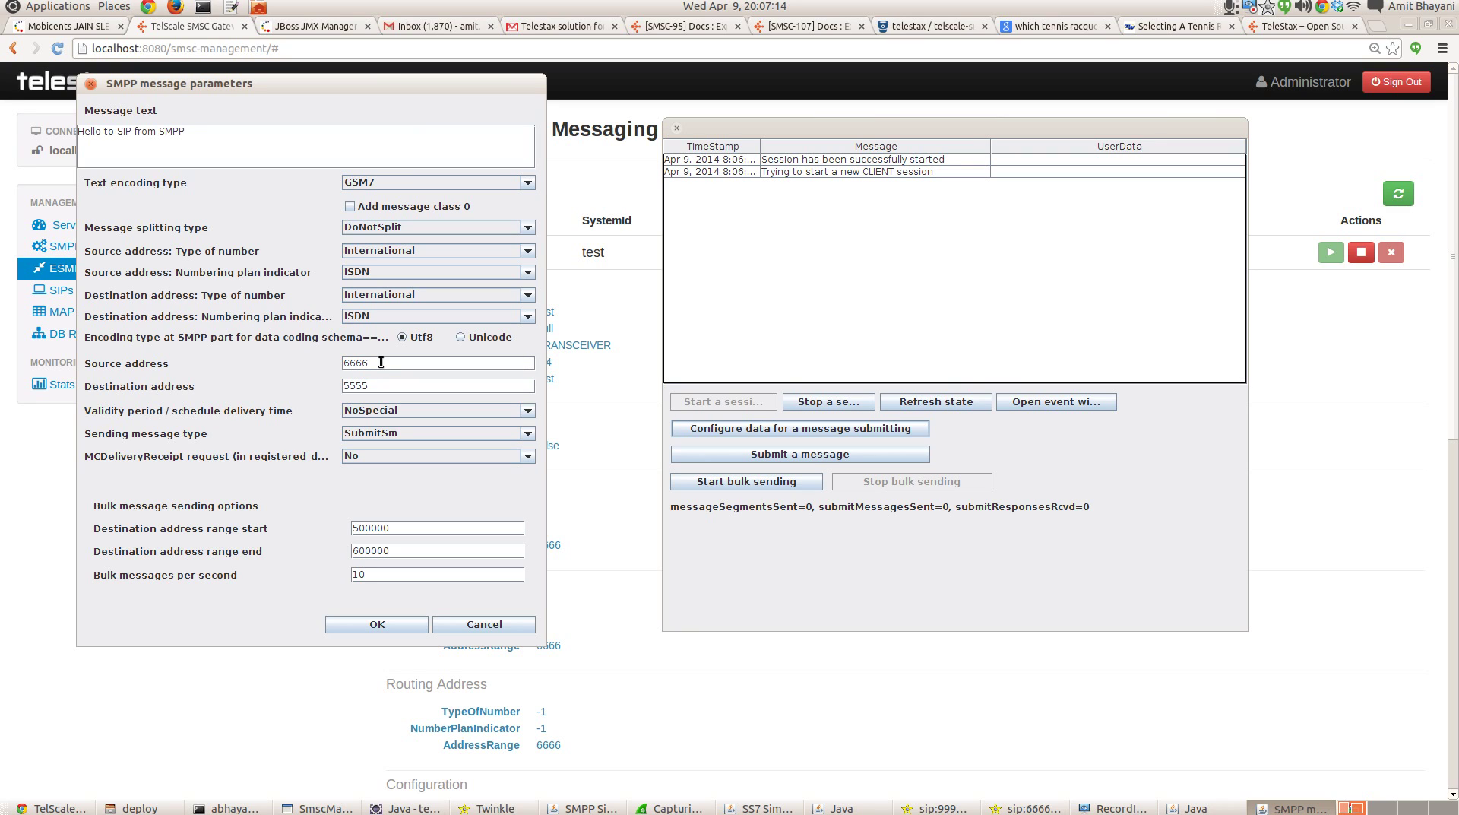
click(380, 386)
Step: Look over the Twinkle chats for sip 6666 and 9999, closing the sip 9999 one
key(alt+Tab)
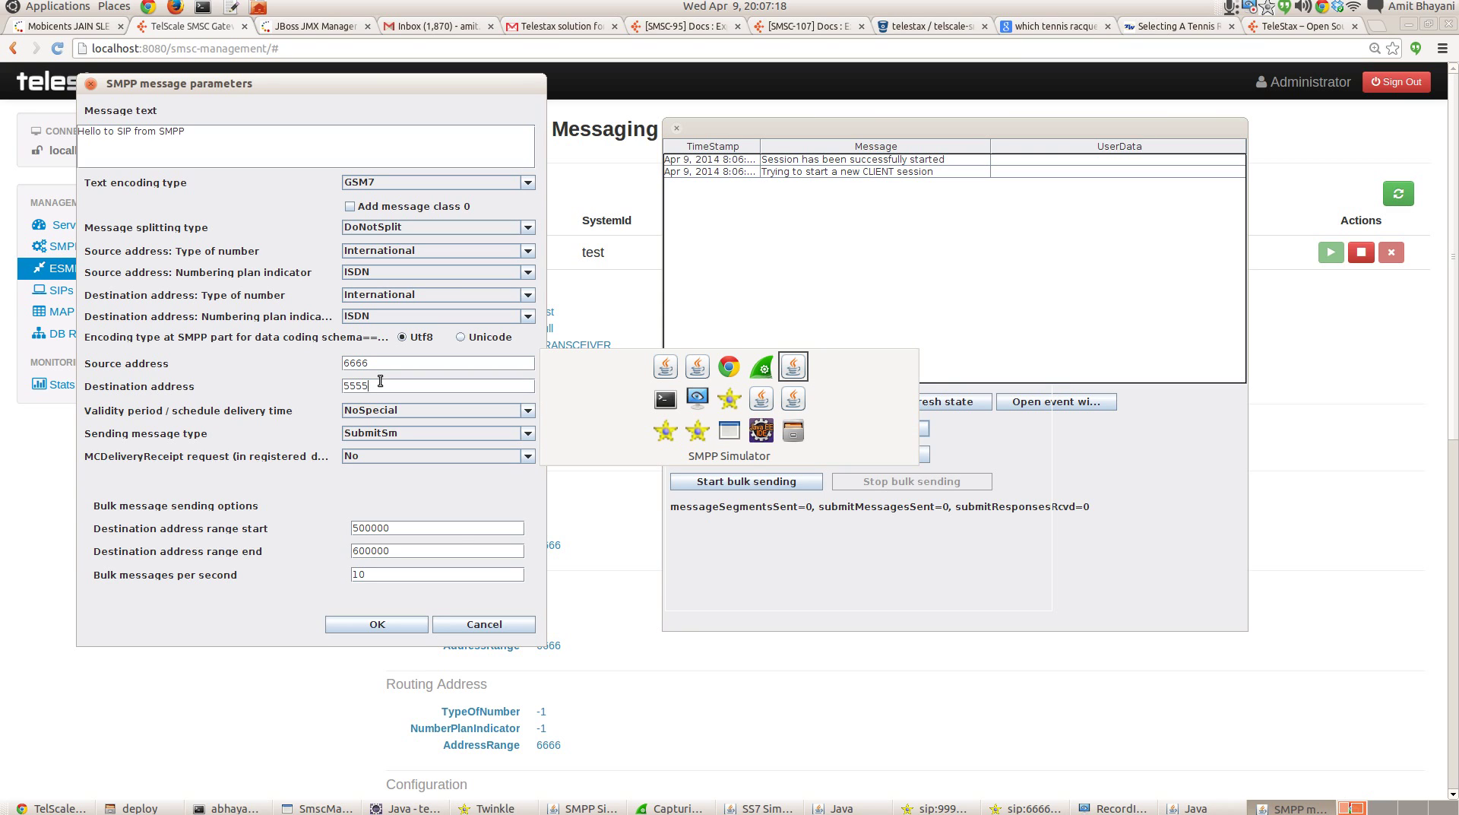
key(alt+Tab)
key(alt+Tab)
key(alt+Tab)
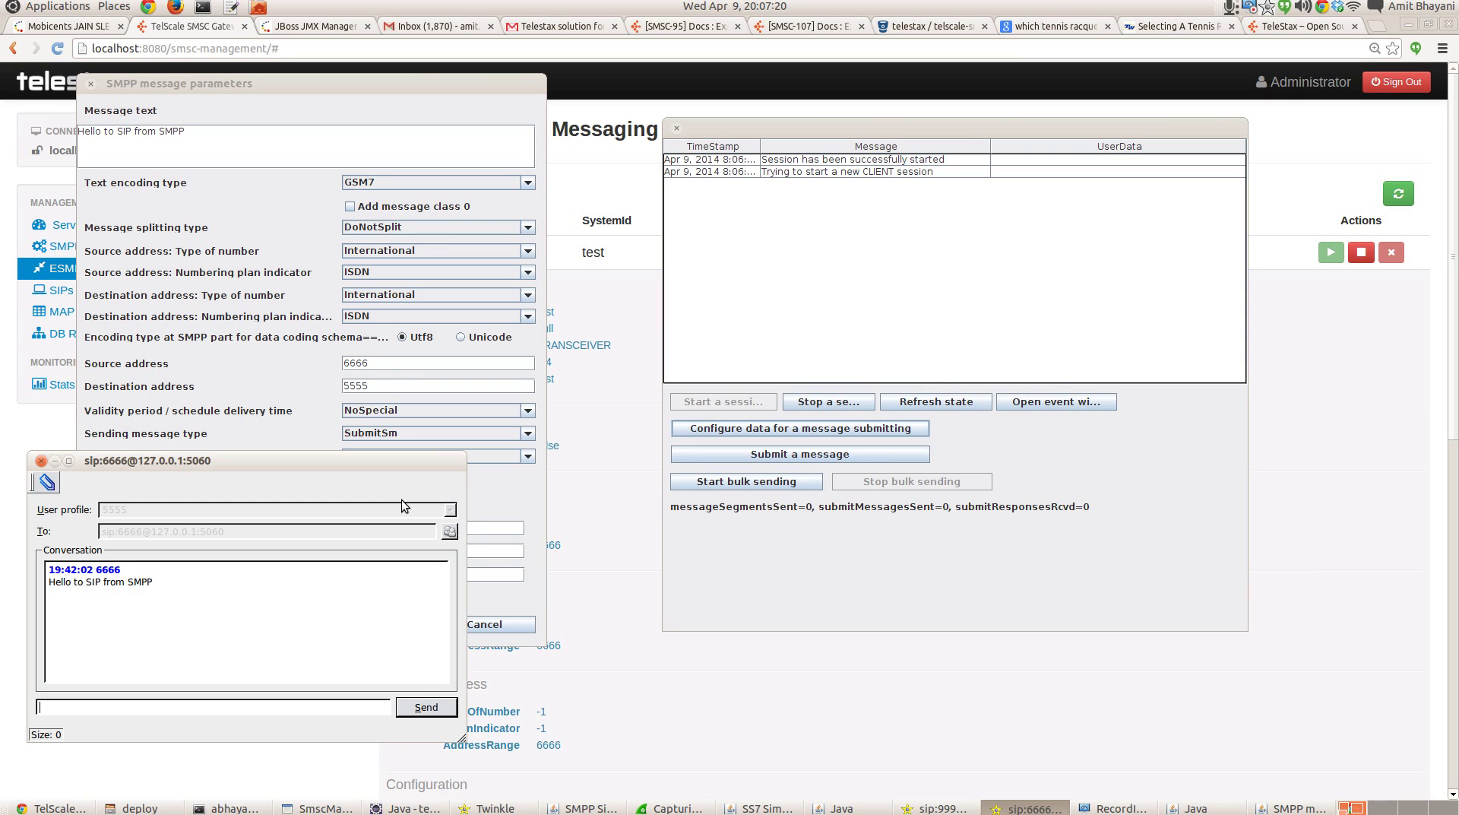
key(alt+Tab)
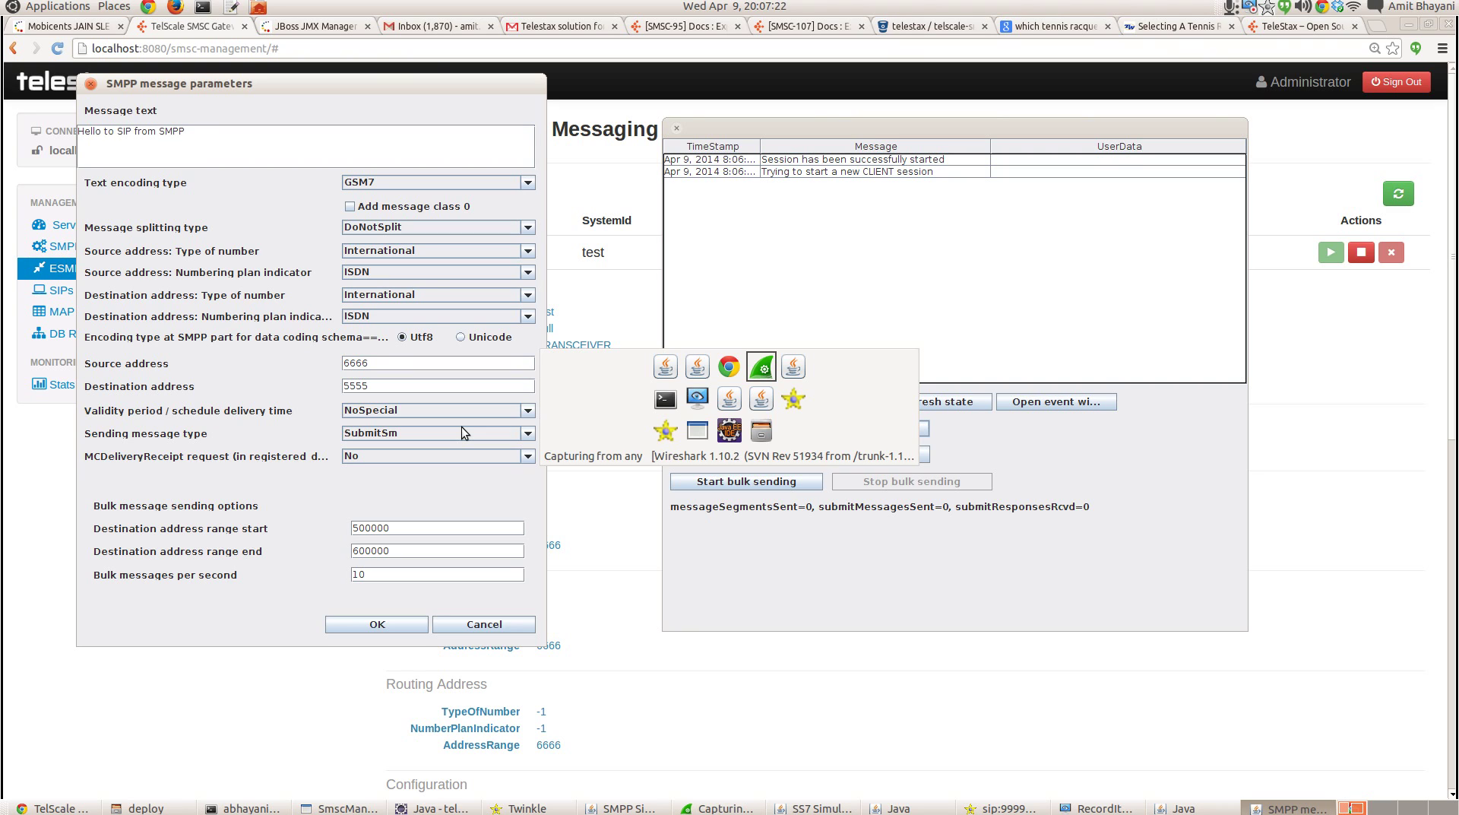
key(alt+Tab)
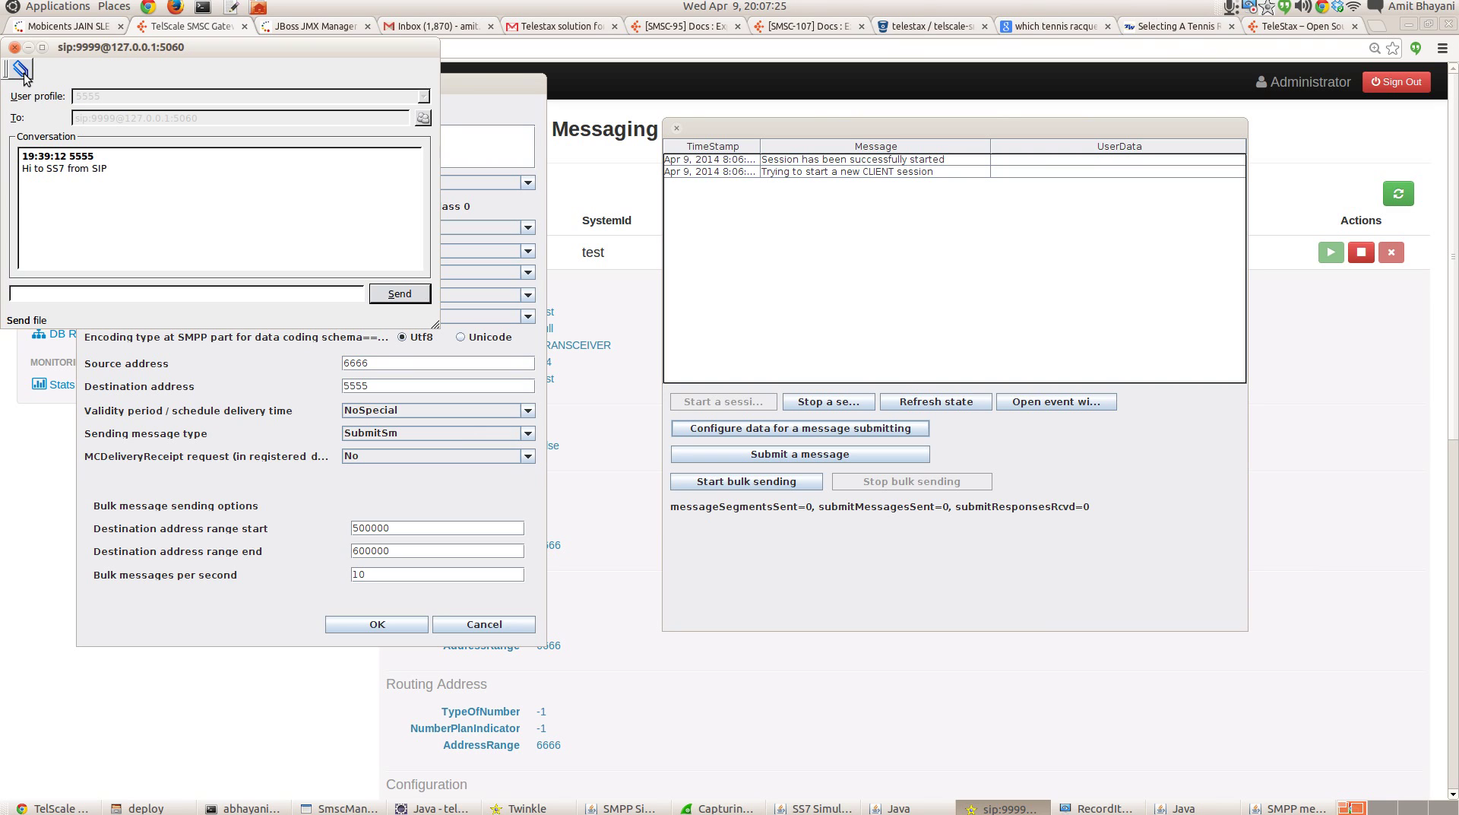
click(15, 47)
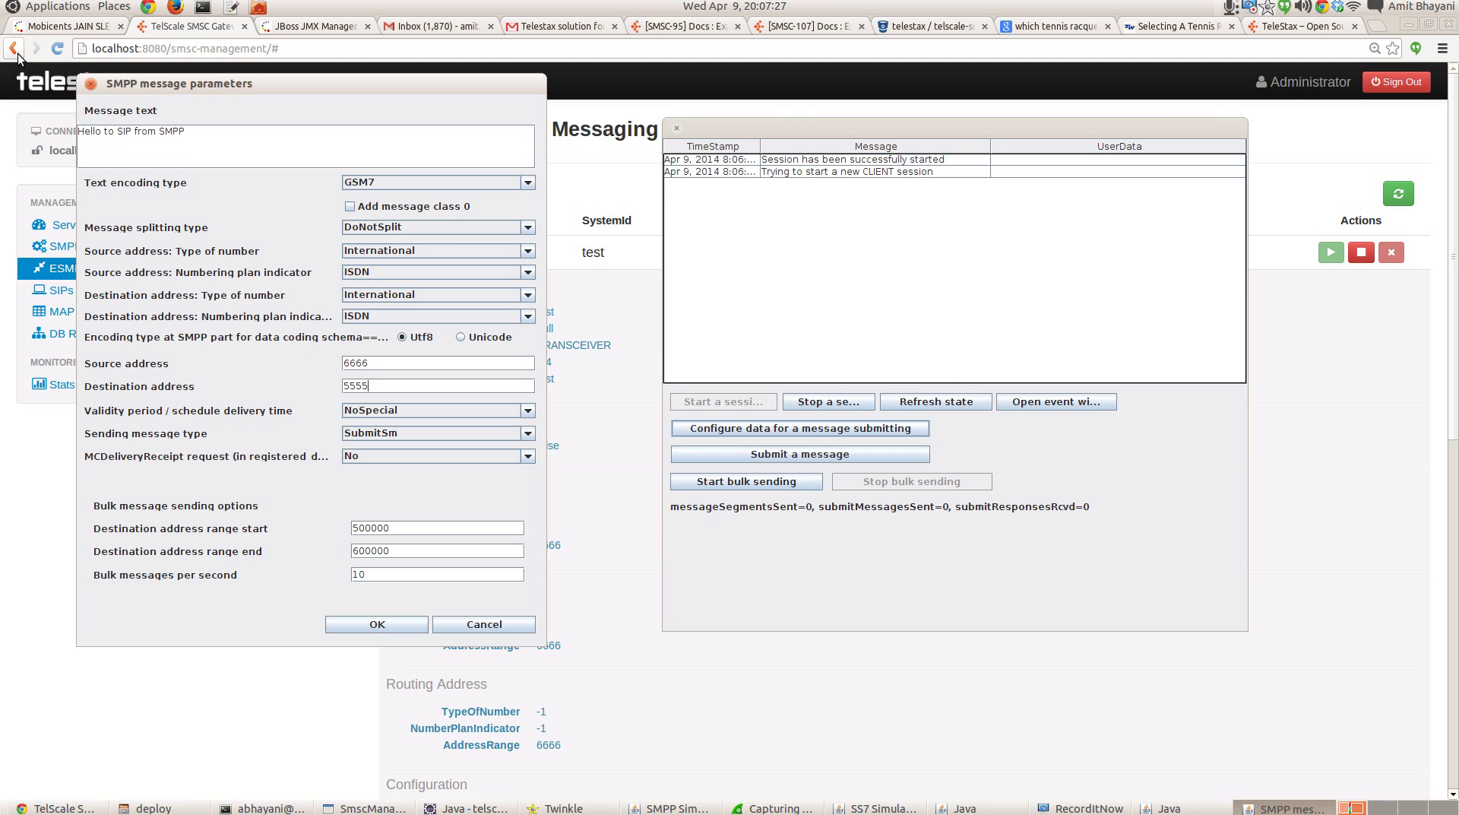
key(alt+Tab)
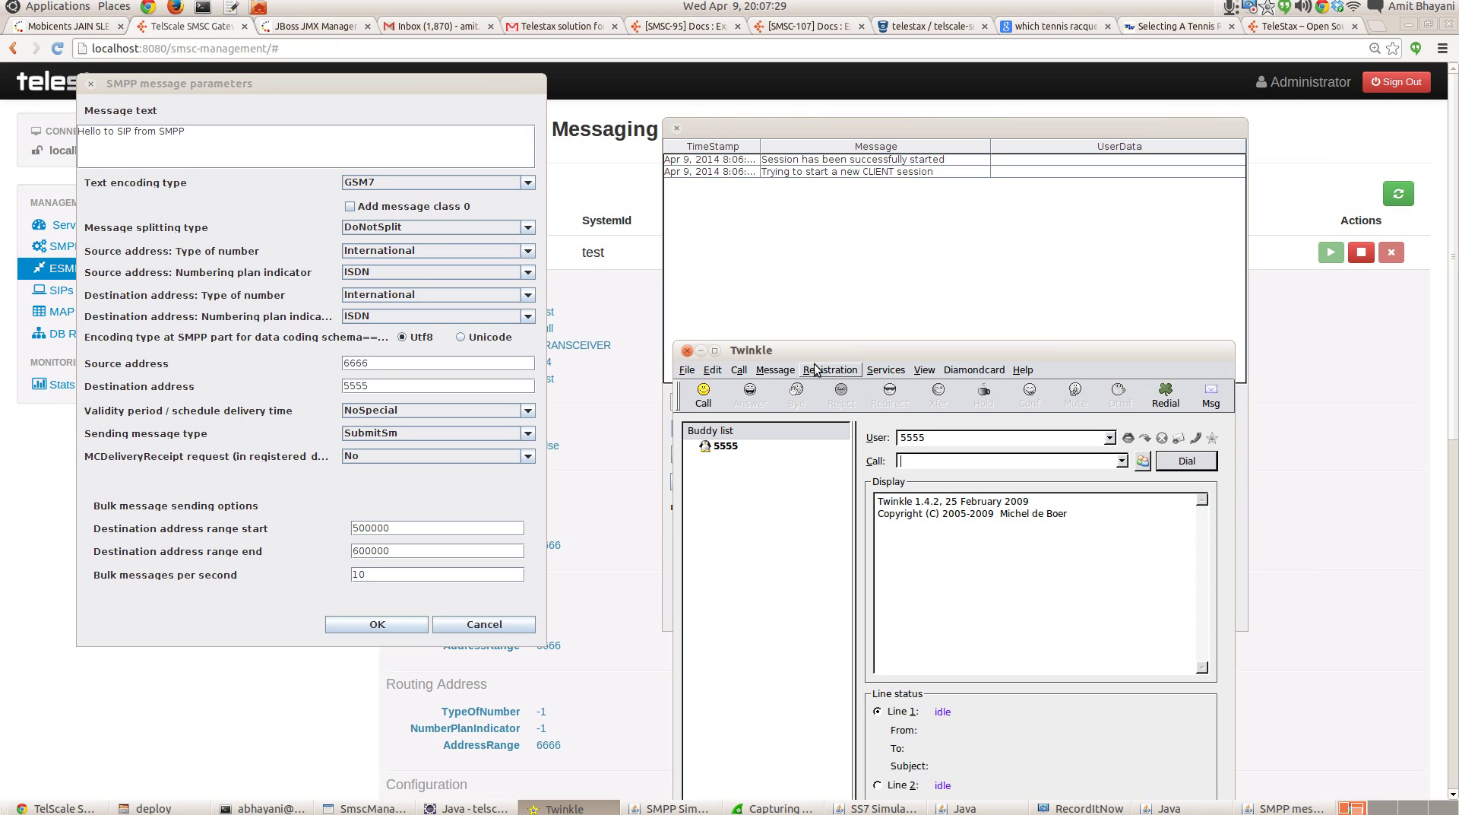
drag(757, 506, 741, 393)
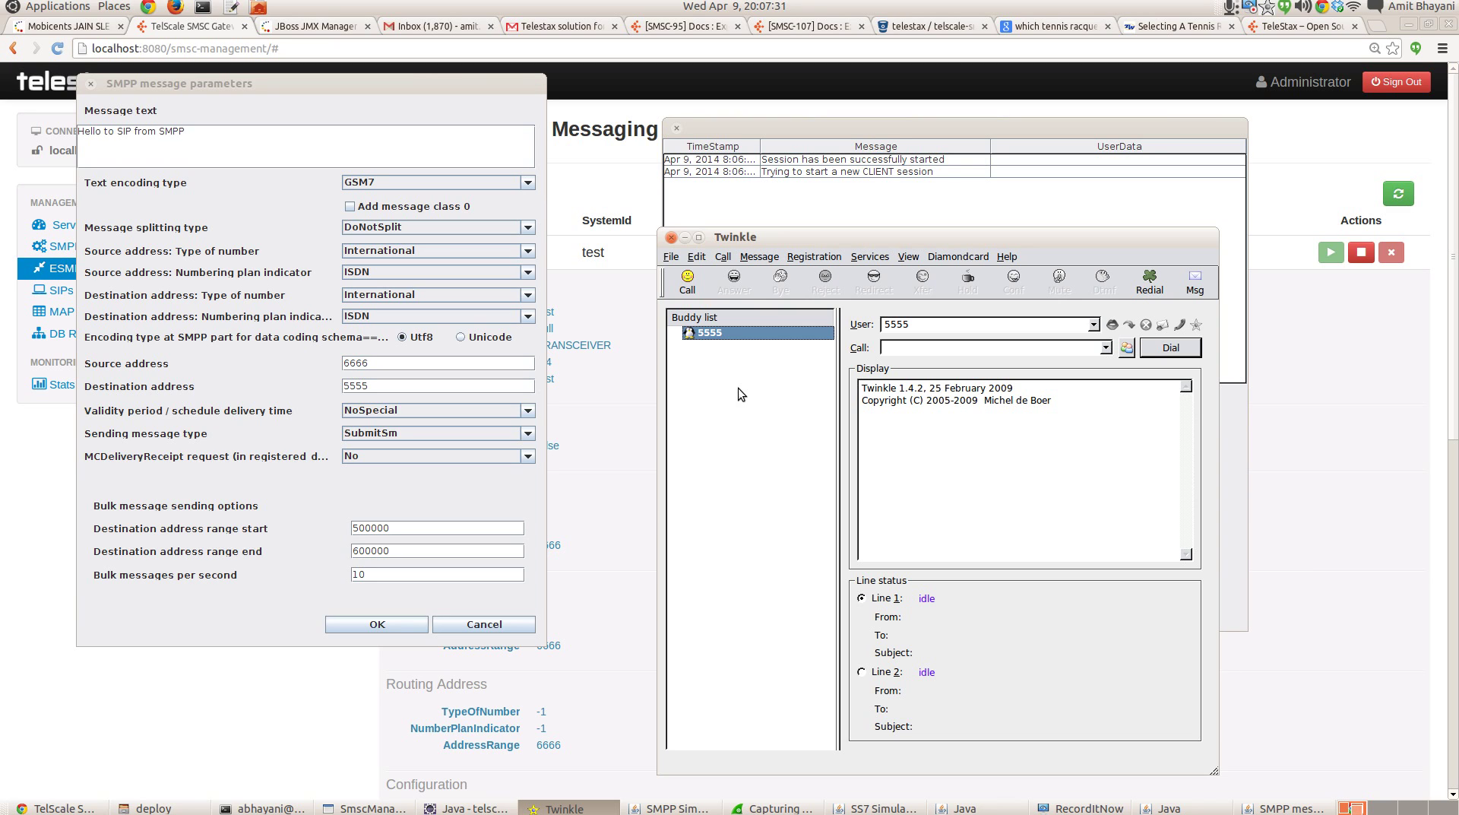
click(697, 256)
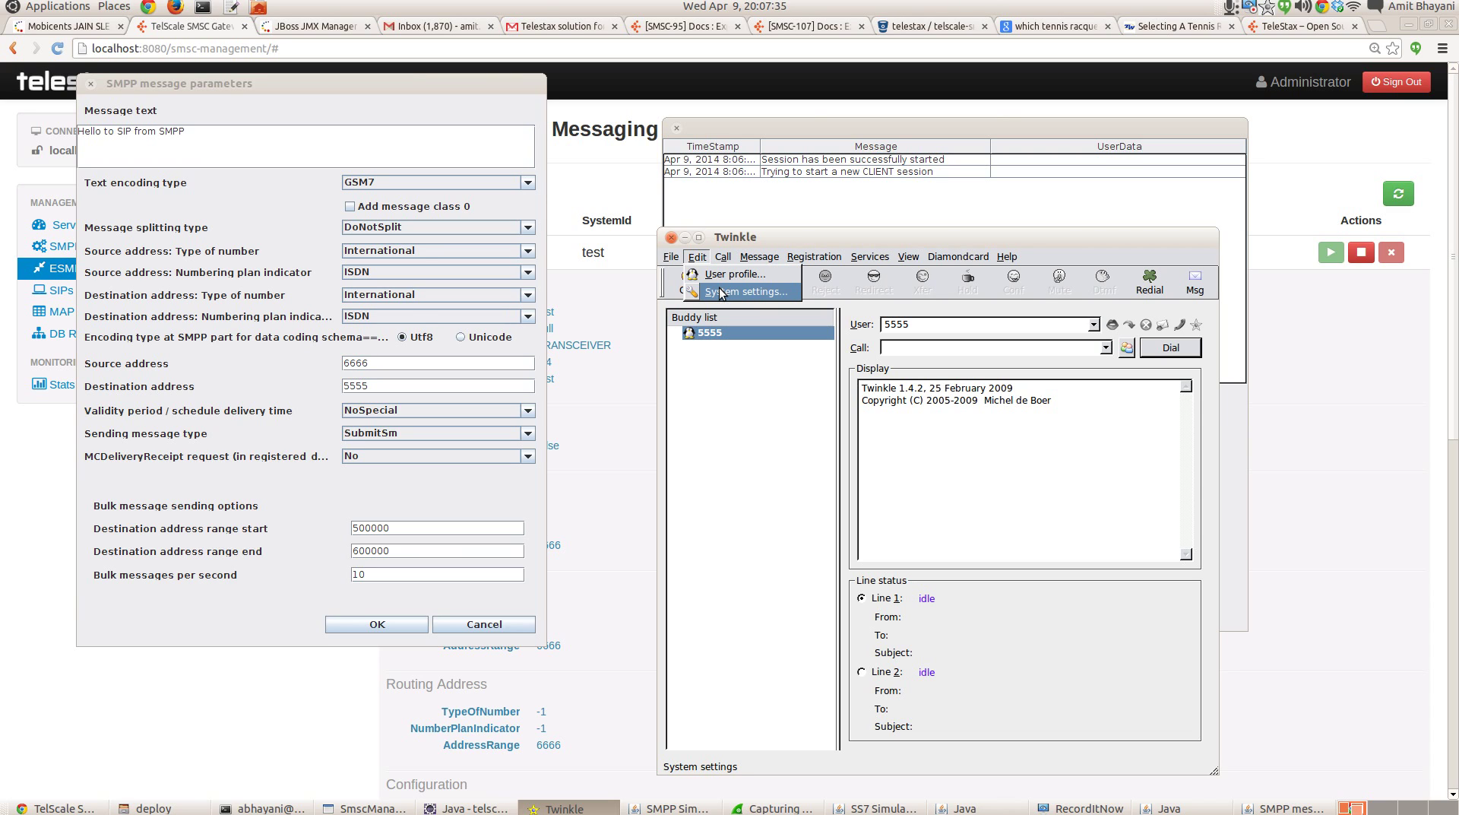
click(720, 291)
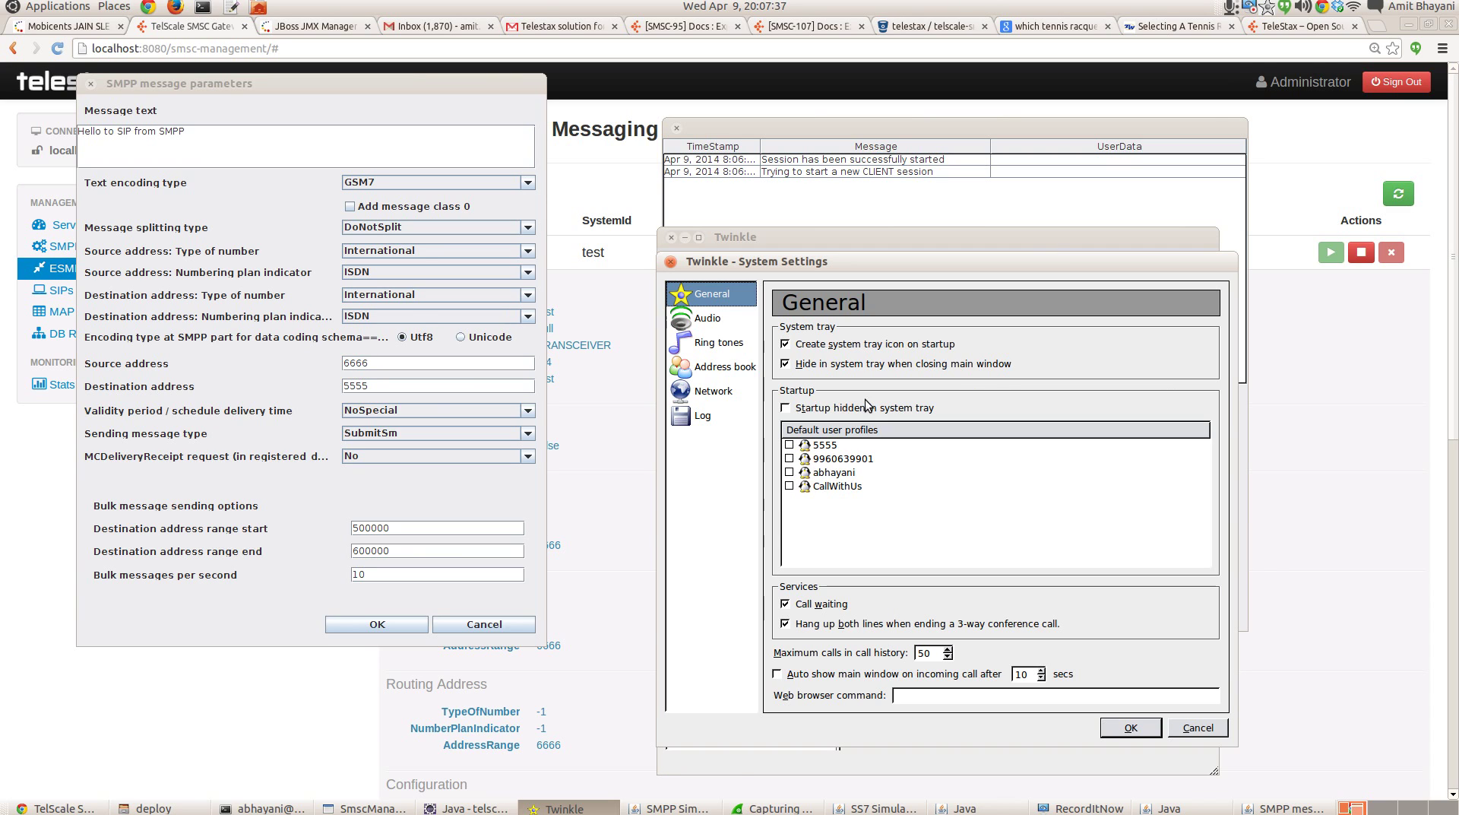
click(713, 391)
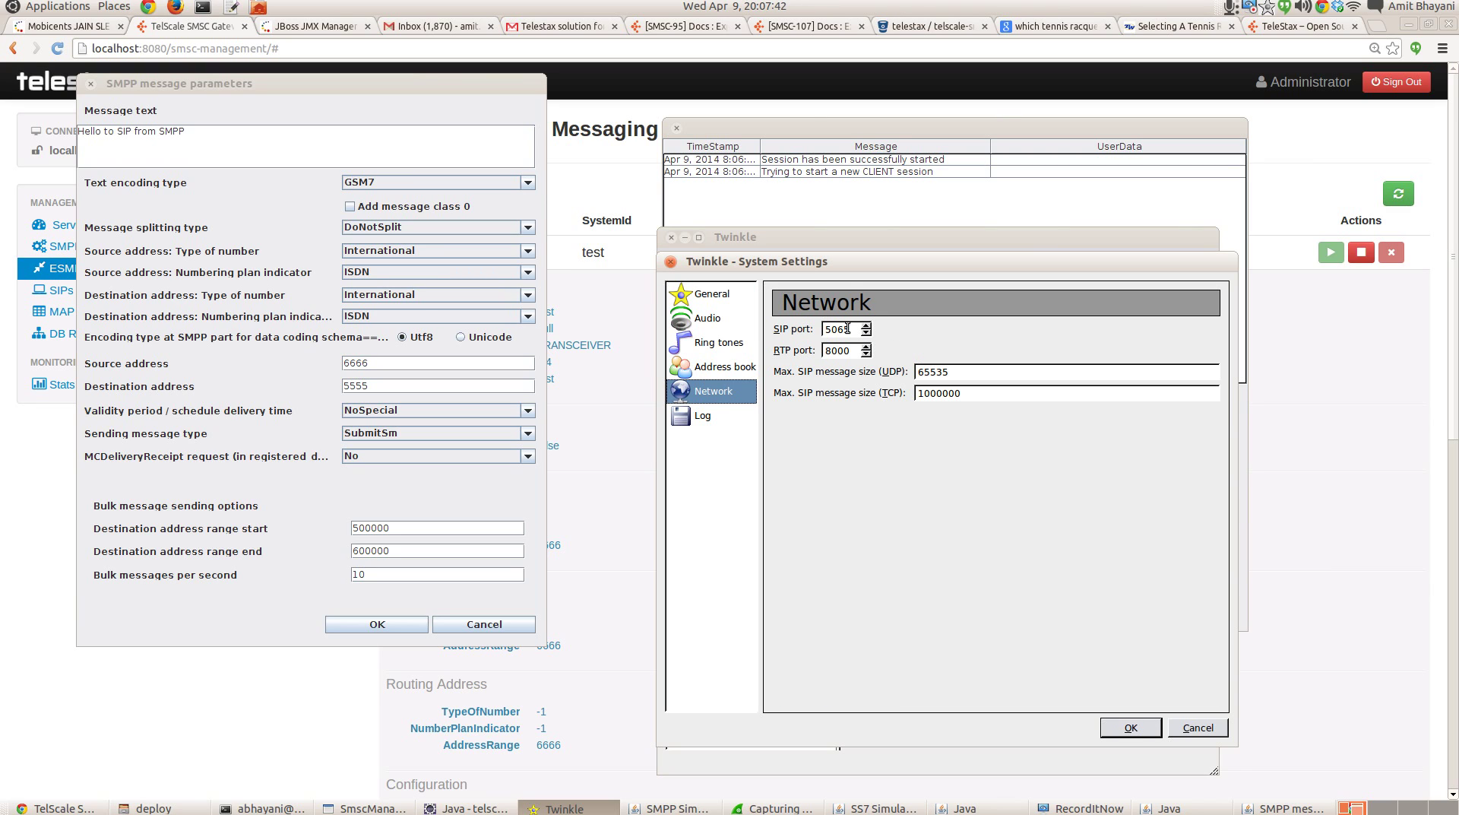
key(Return)
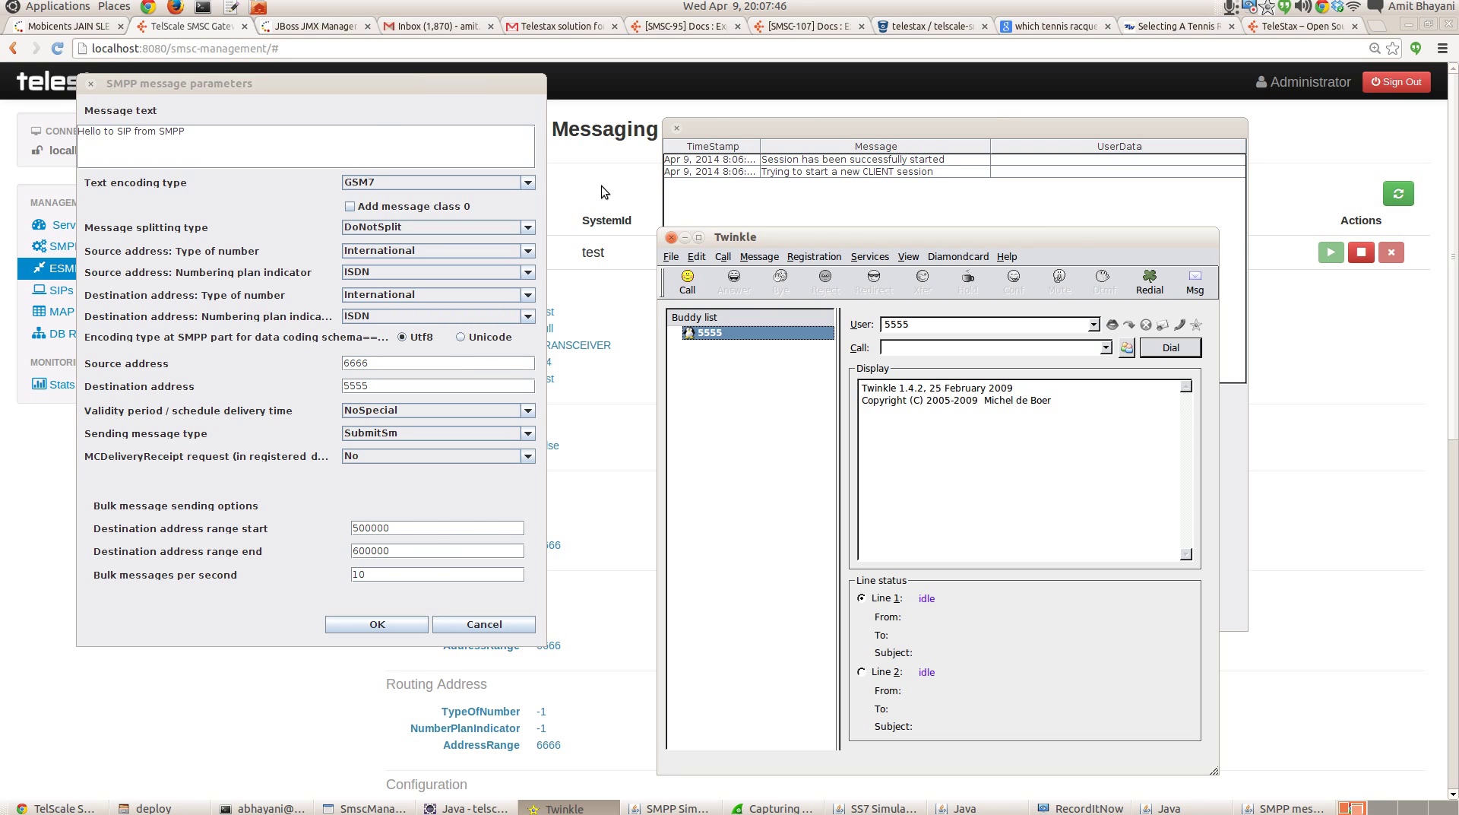
click(601, 185)
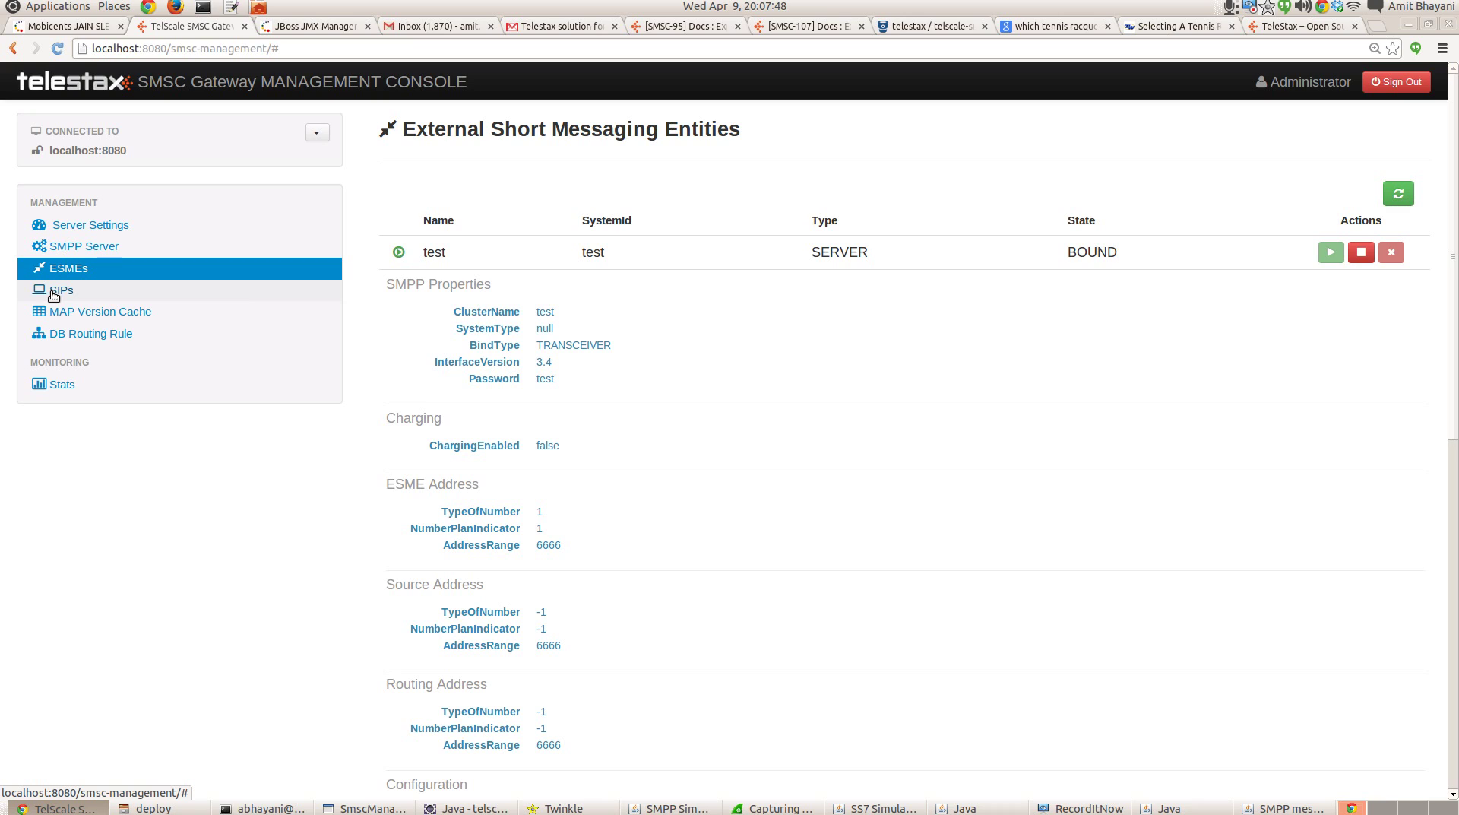
Step: Open the SIP server's properties from the SIPs page and highlight its address range 5555
click(54, 292)
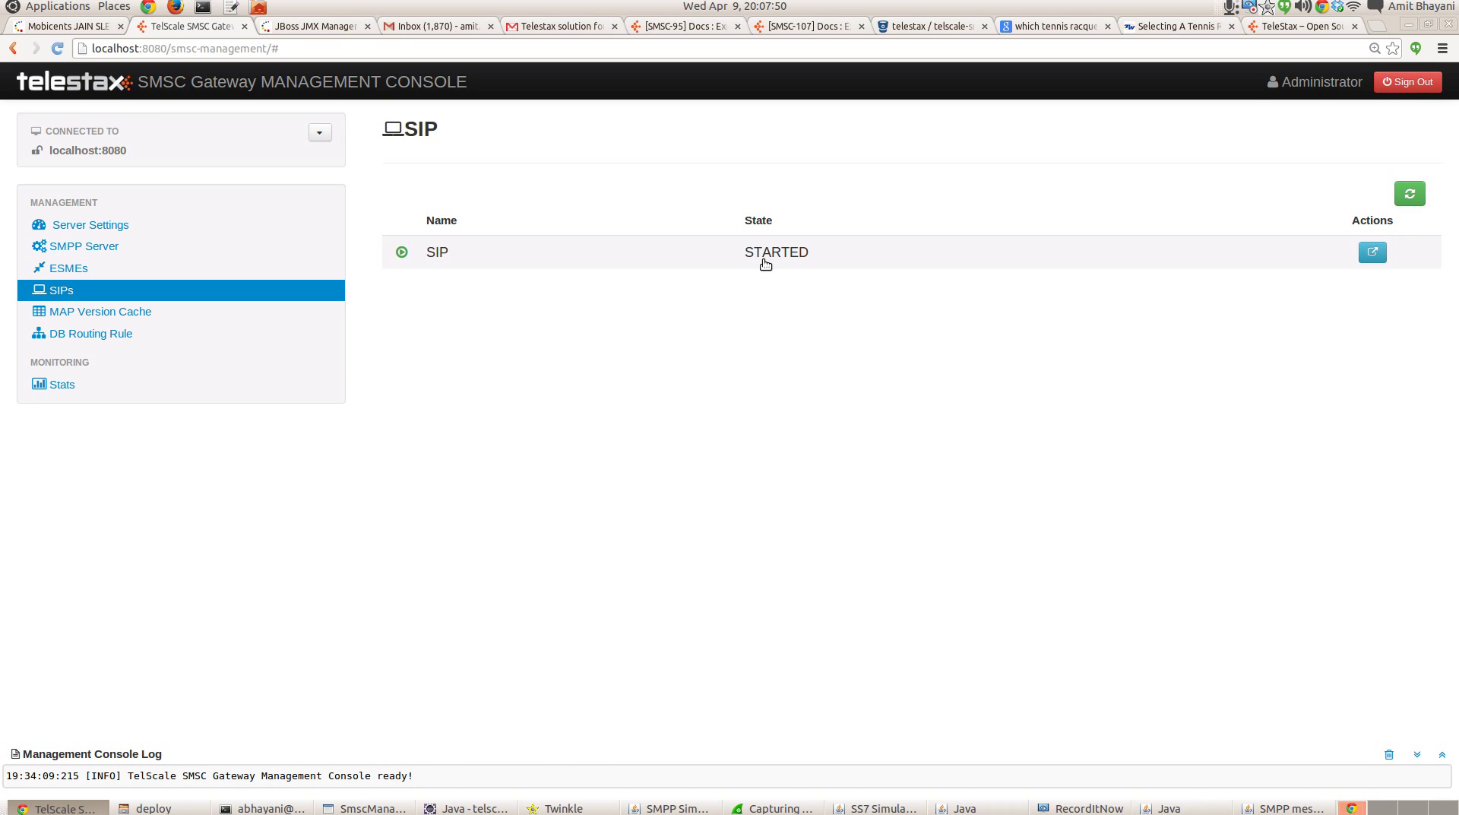
click(1374, 253)
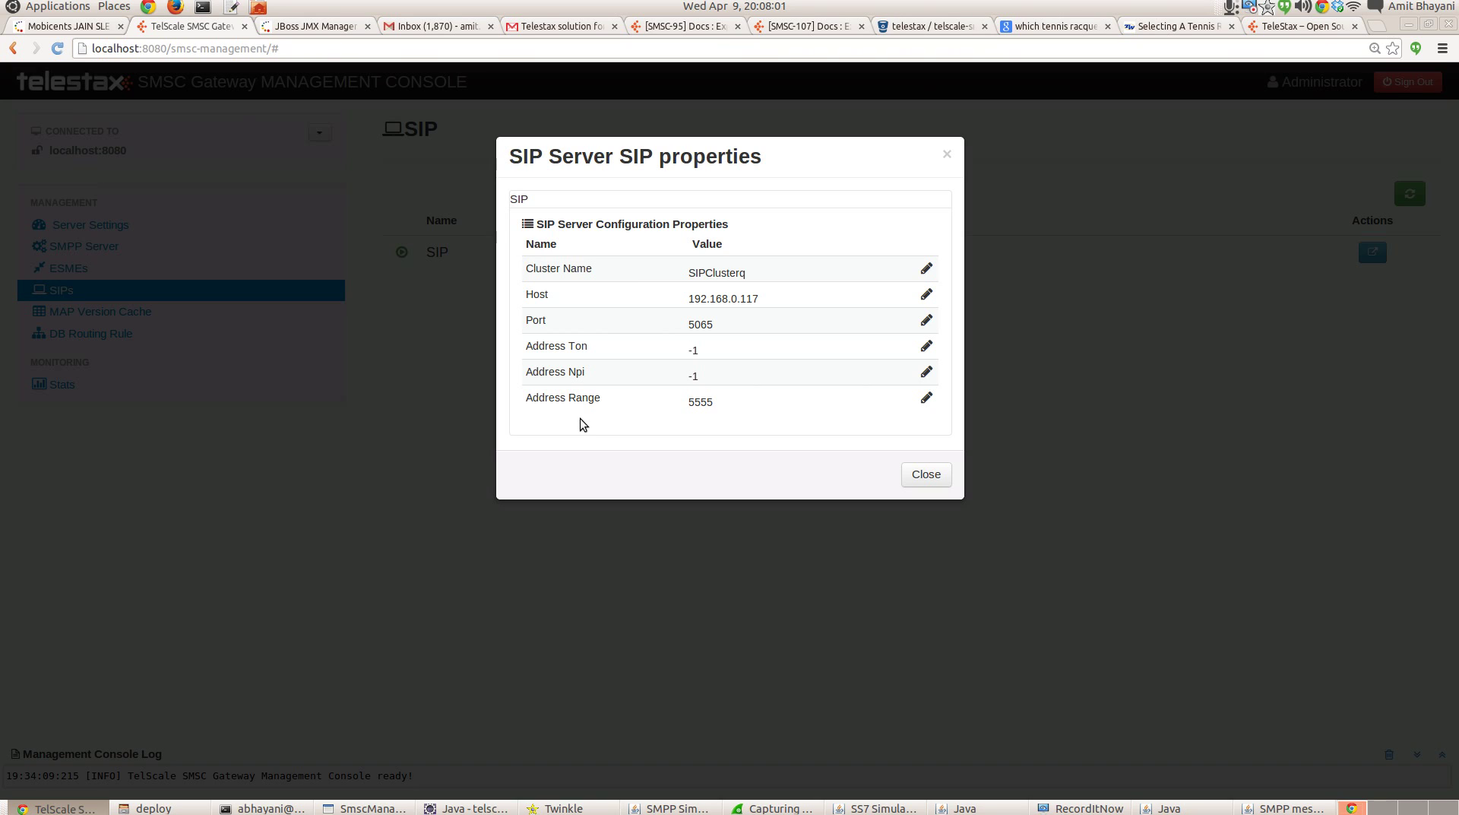
triple_click(729, 410)
double_click(700, 400)
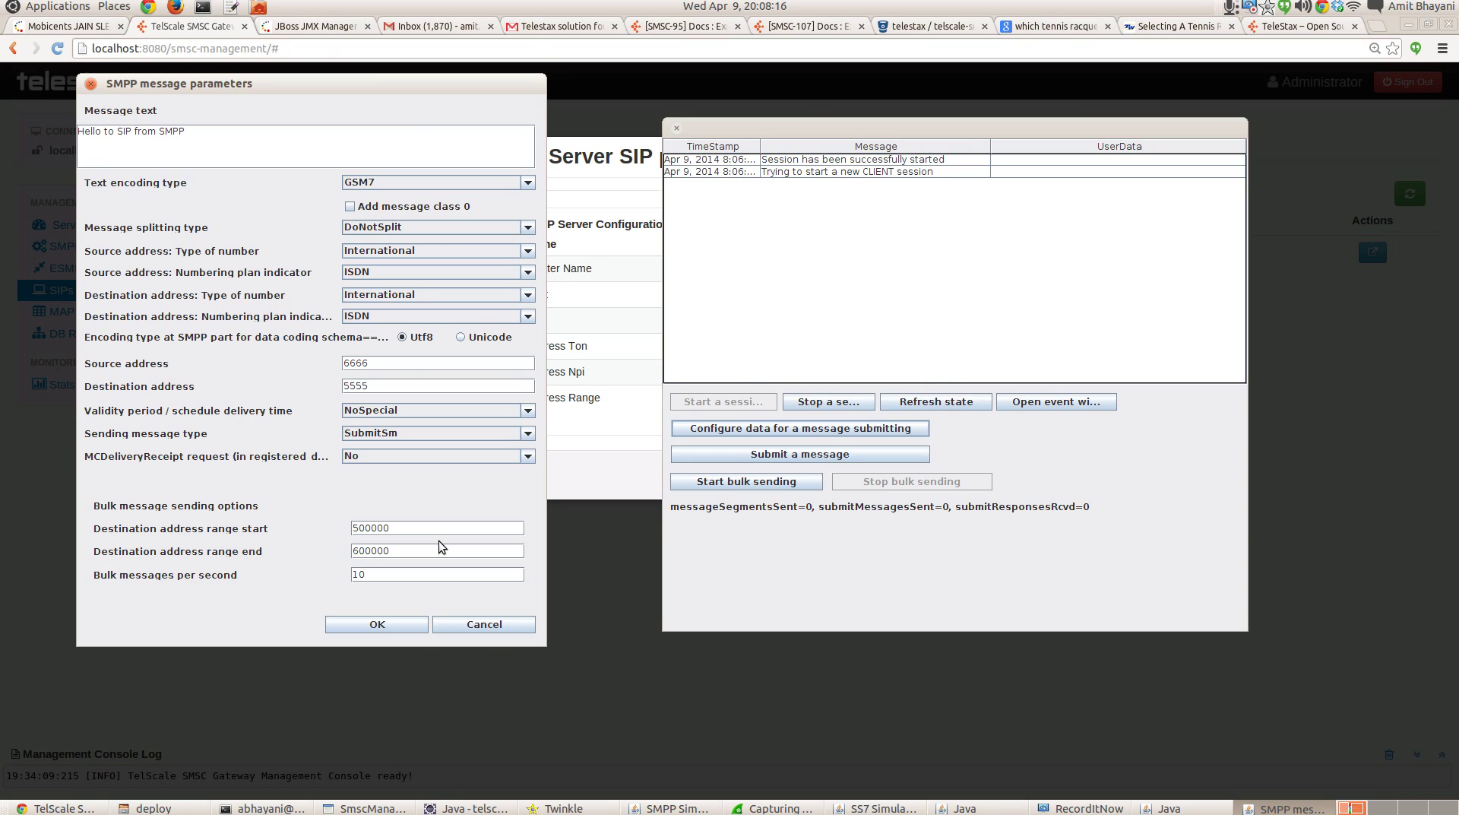
Step: Move the simulator and Twinkle windows apart, then submit the configured SMS to the gateway
key(alt+Tab)
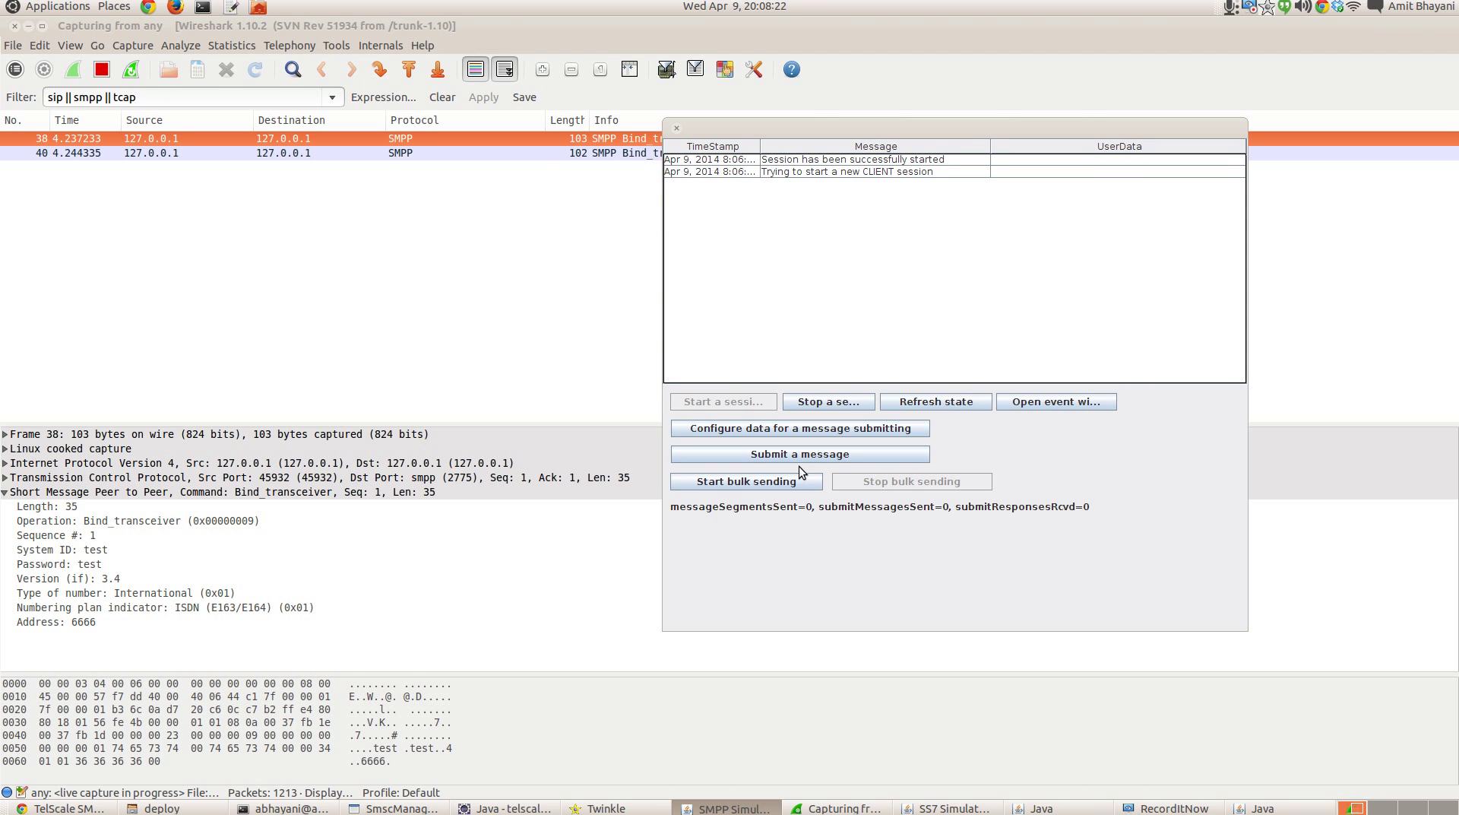
drag(905, 136, 471, 235)
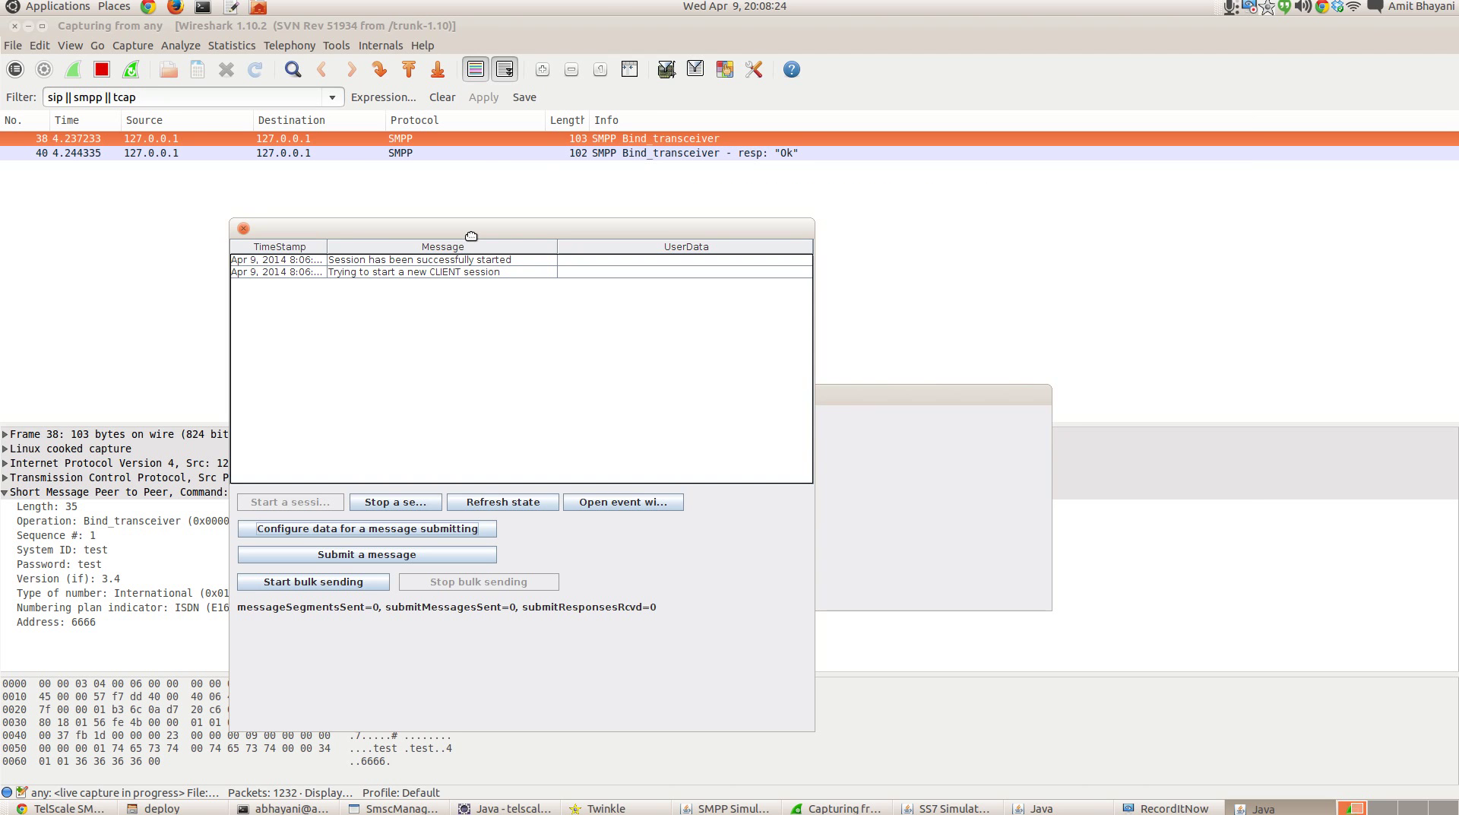
drag(471, 235, 332, 246)
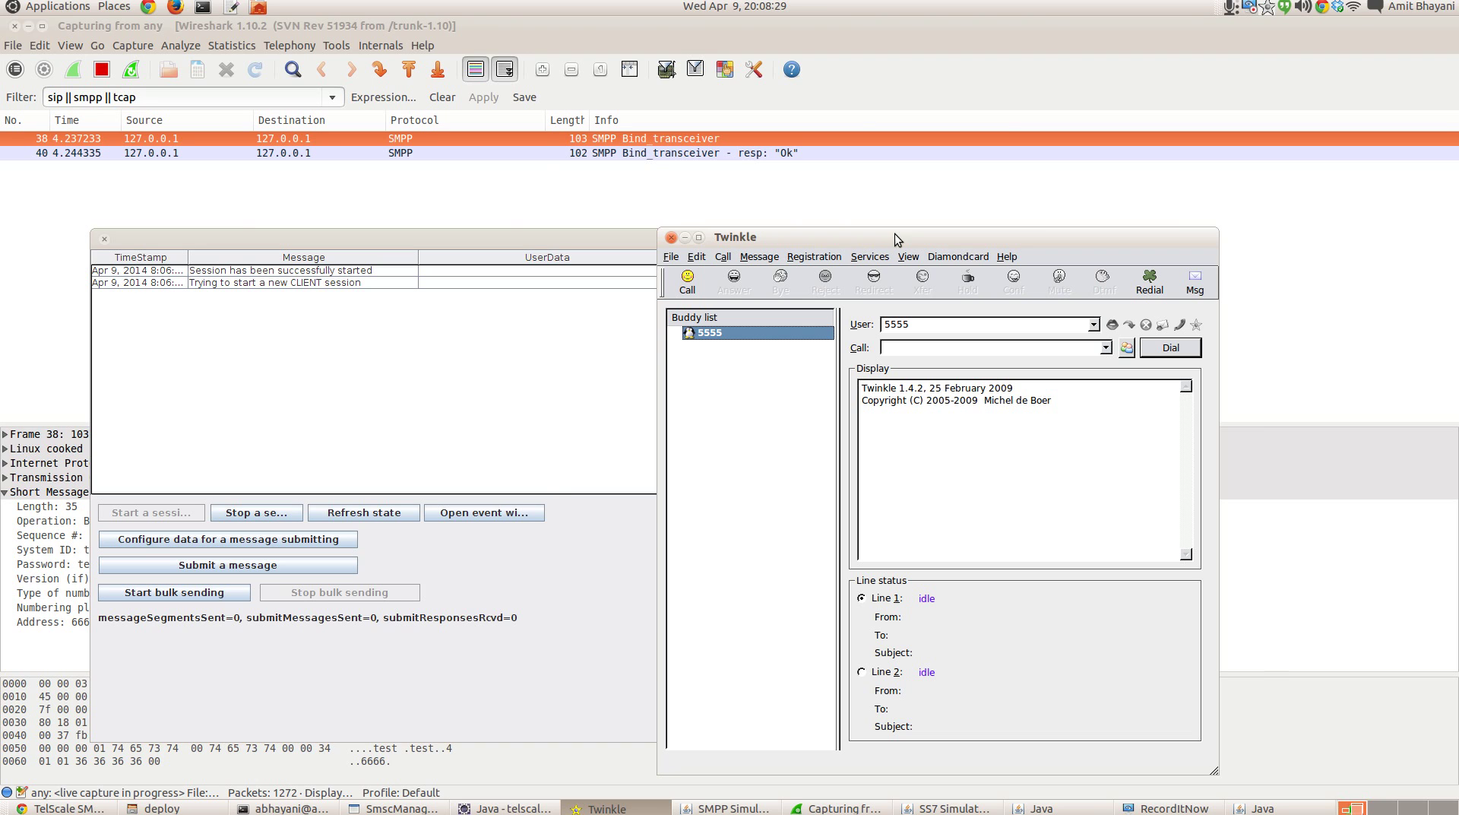
drag(896, 234, 1049, 201)
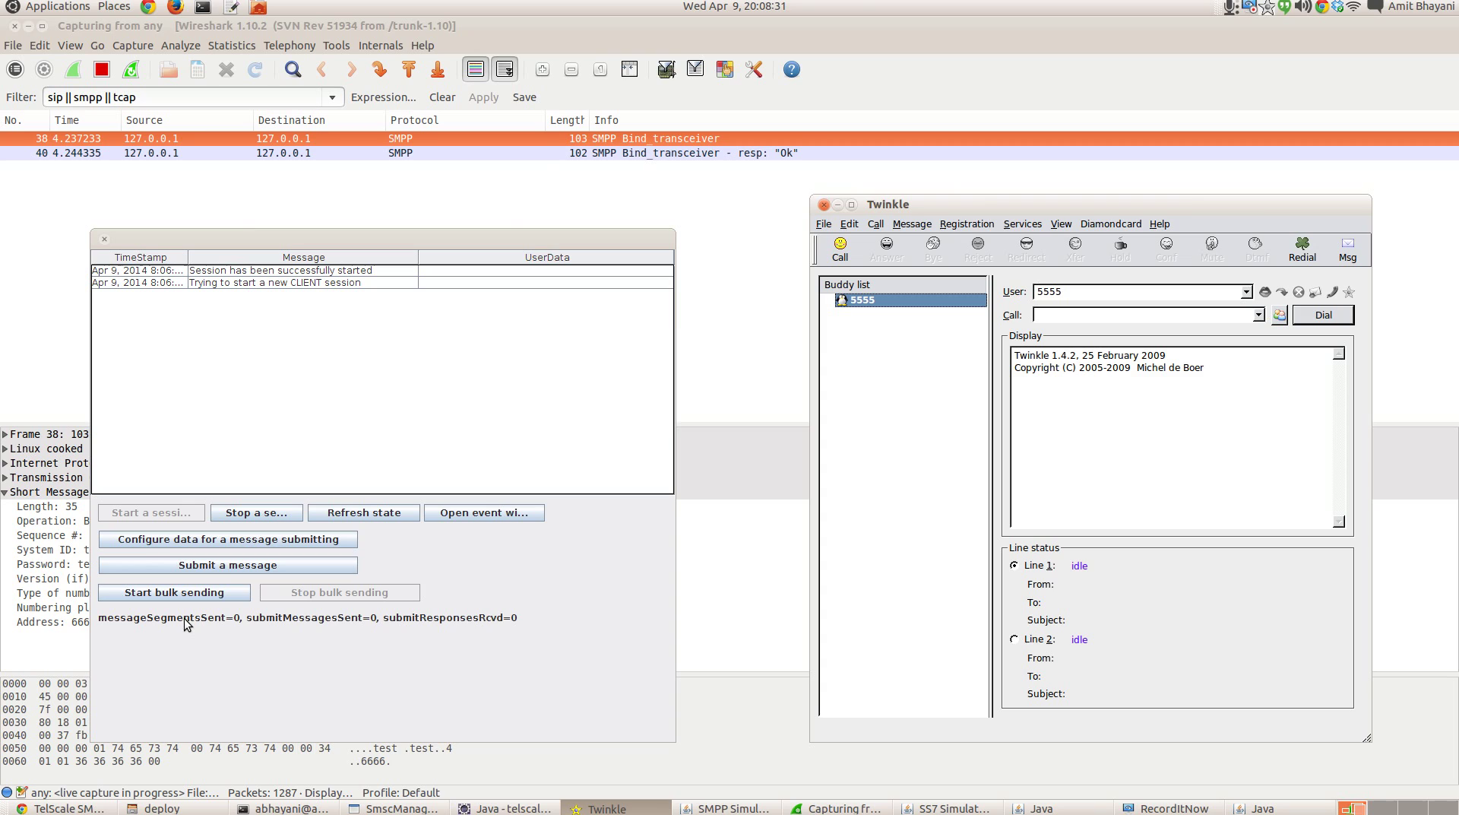
click(225, 566)
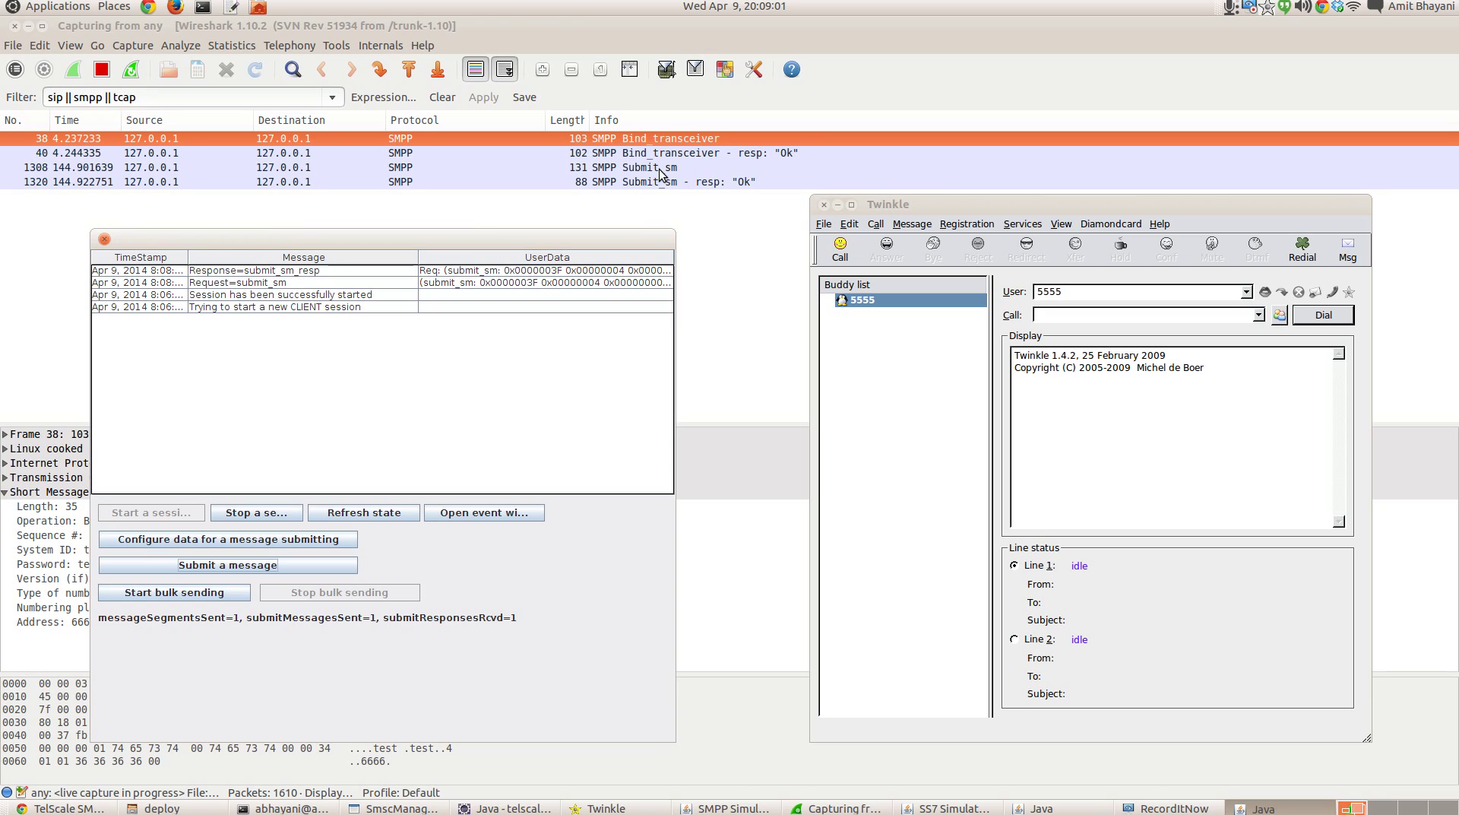
key(alt+Tab)
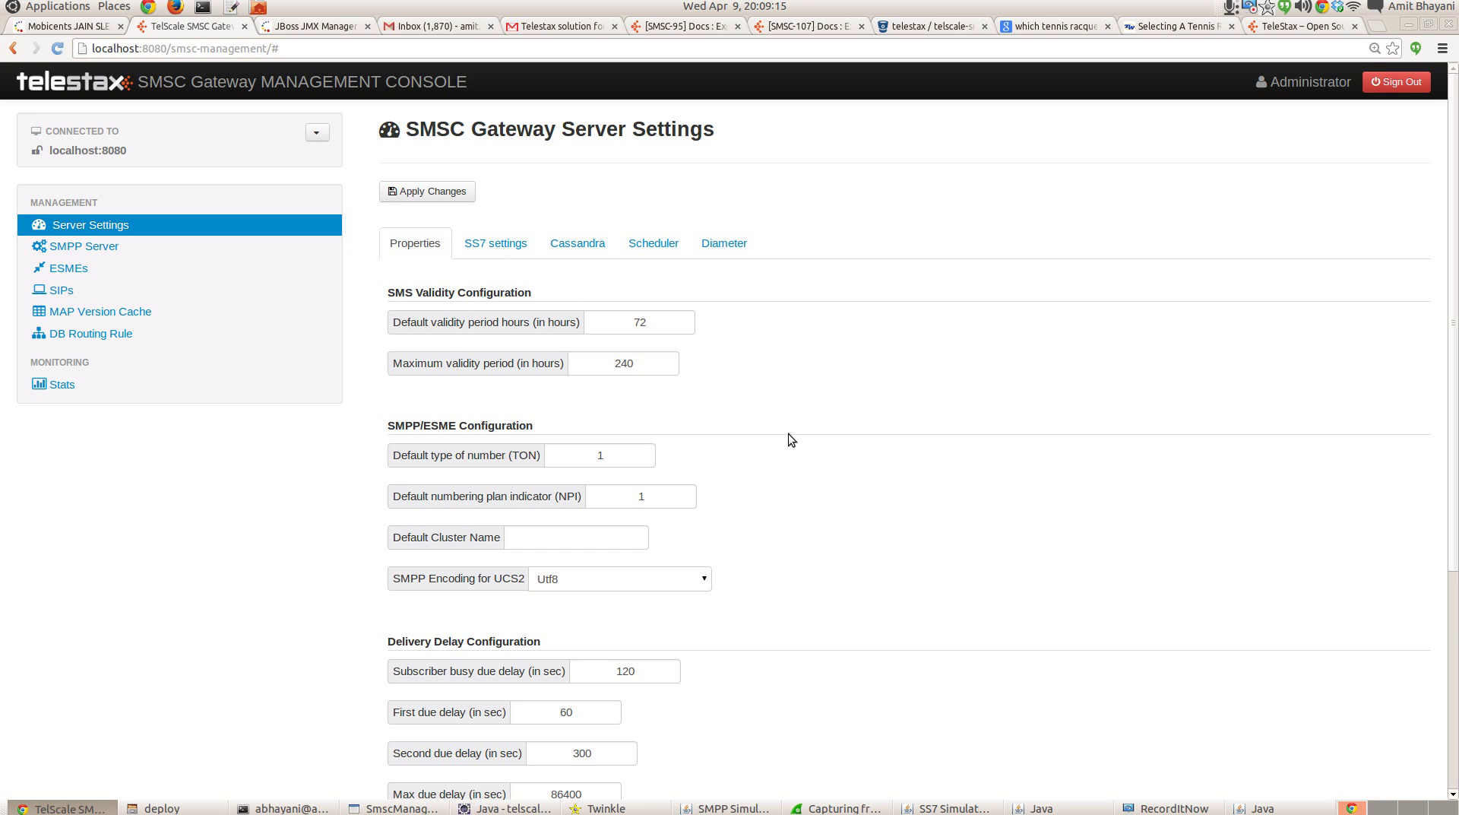
Step: Scroll to Delivery Delay Configuration and highlight the 60-second first due delay
scroll(567, 334, down, 5)
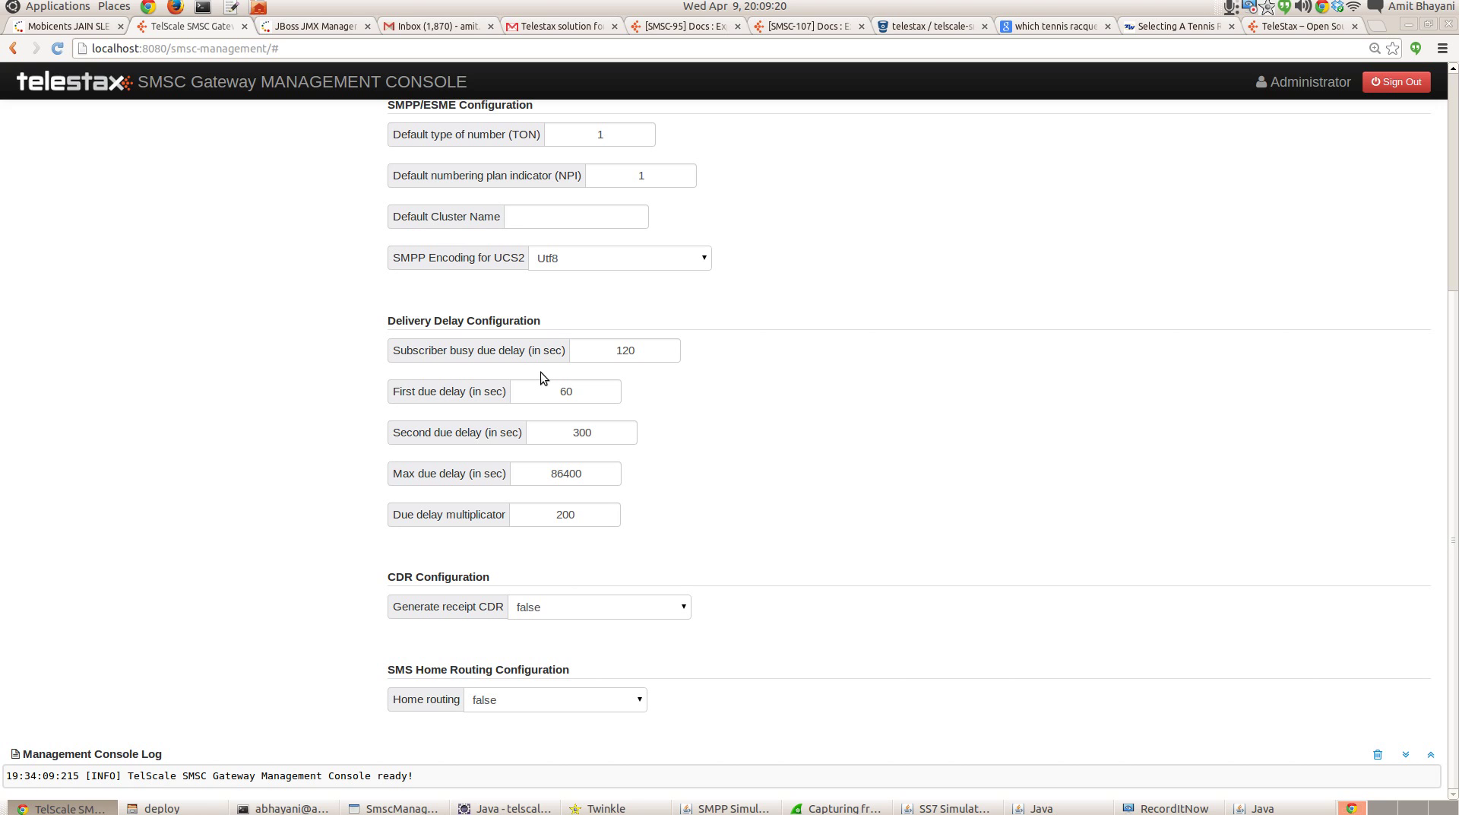
double_click(567, 390)
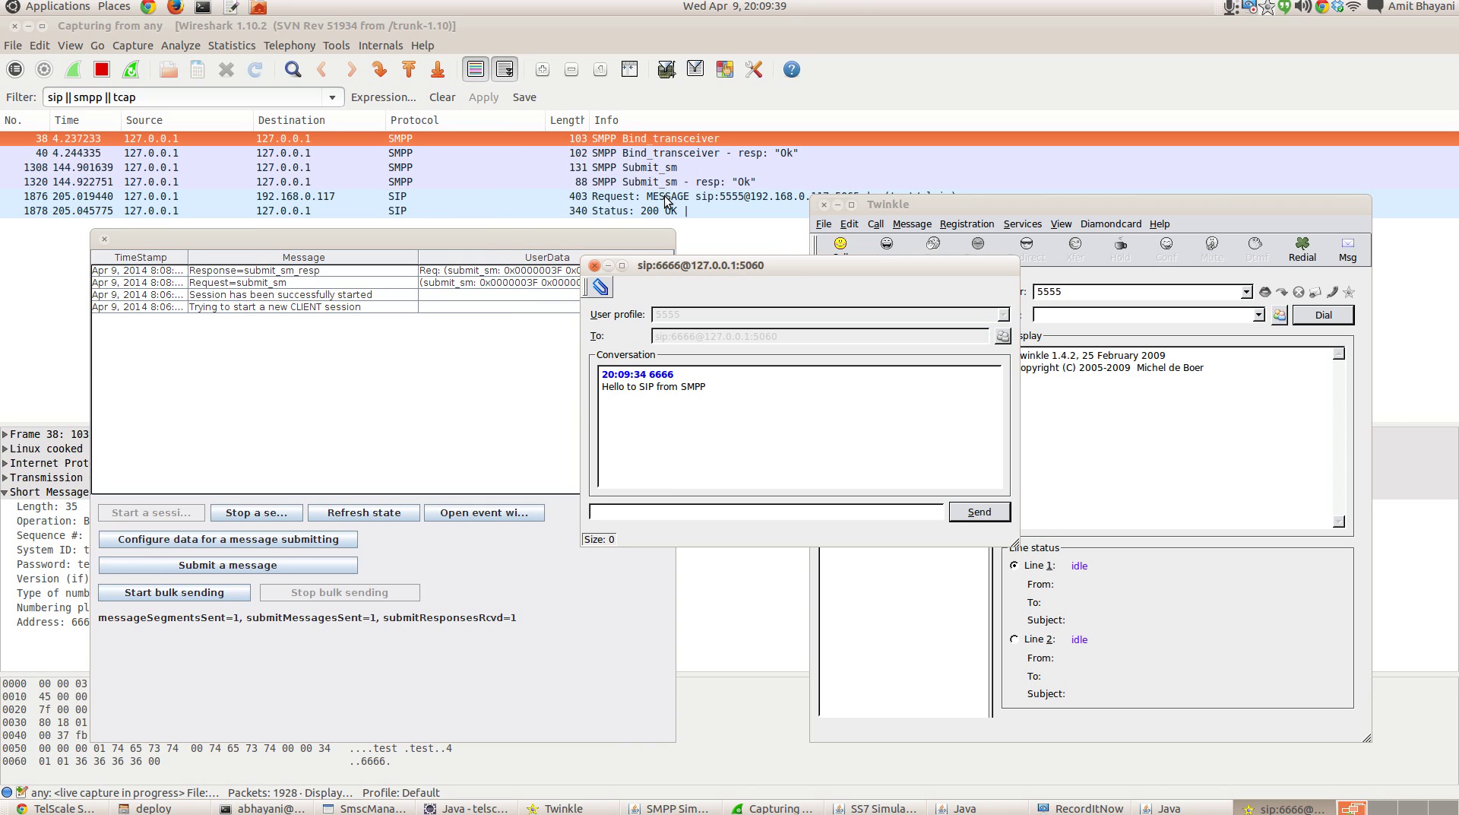
Step: Inspect the captured SIP MESSAGE to 5555 reading 'Hello to SIP from SMPP', then return to the SMPP simulator
click(316, 199)
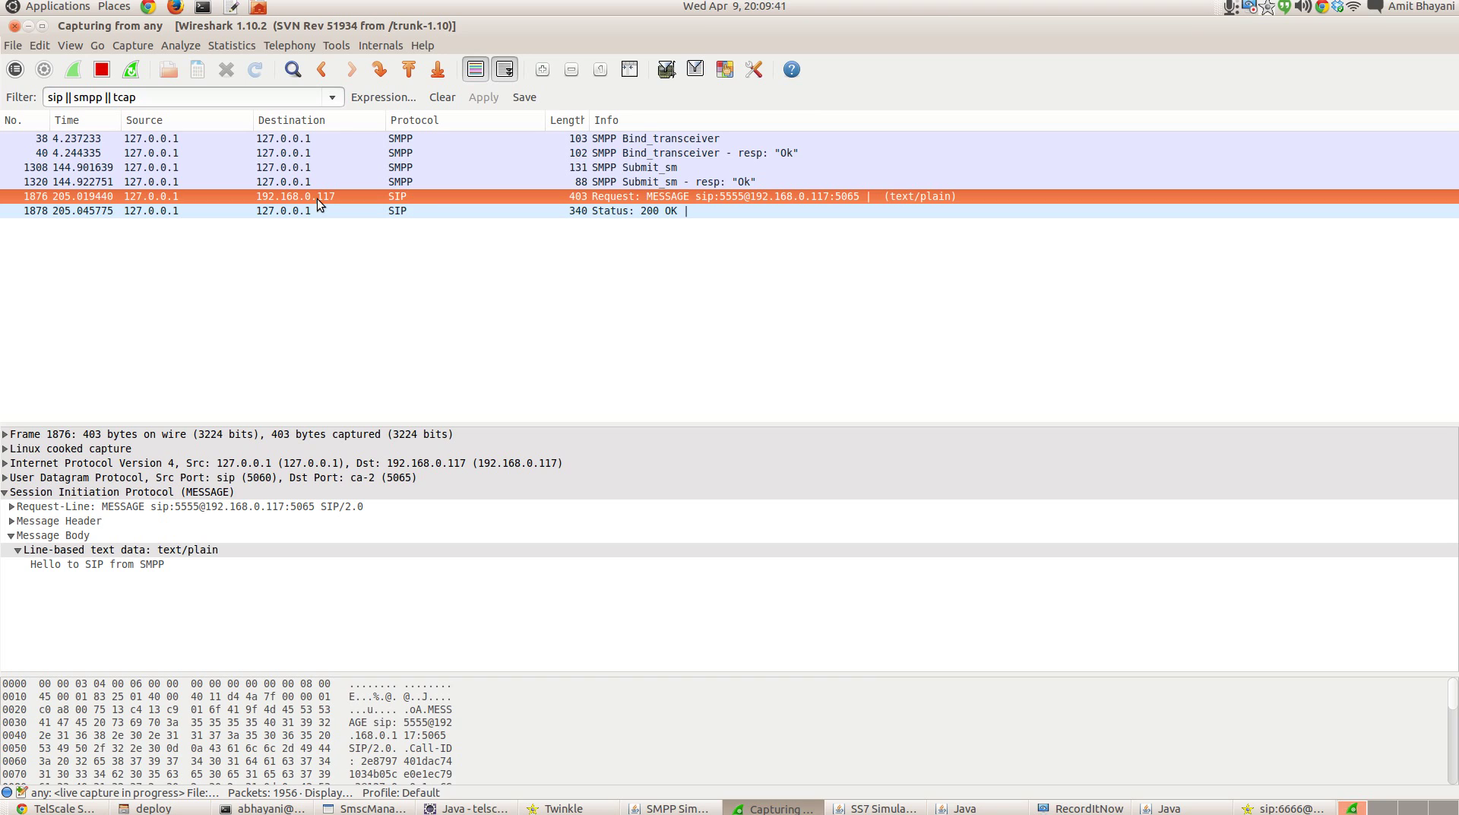
key(alt+Tab)
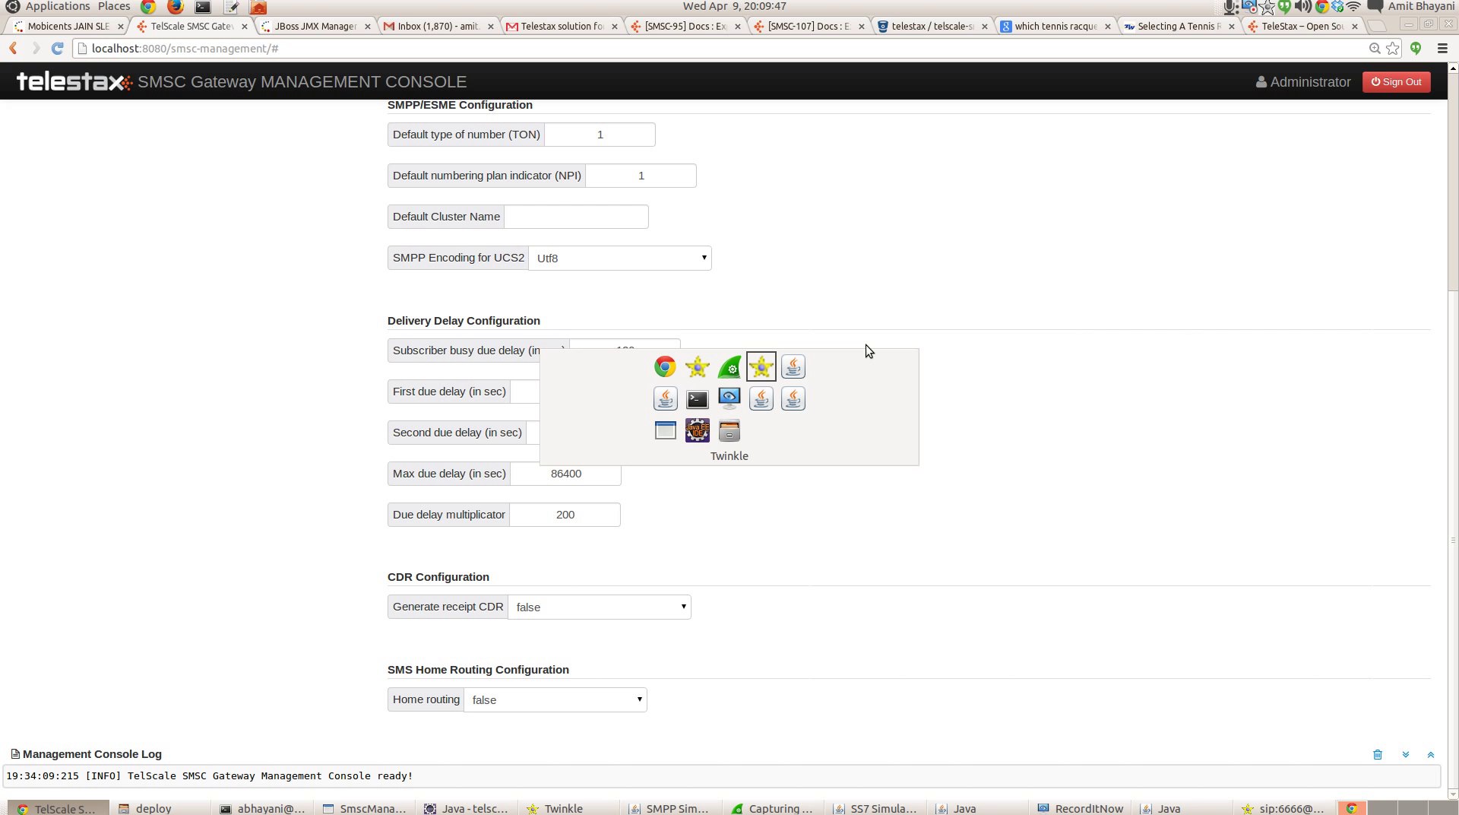
key(alt+shift+Tab)
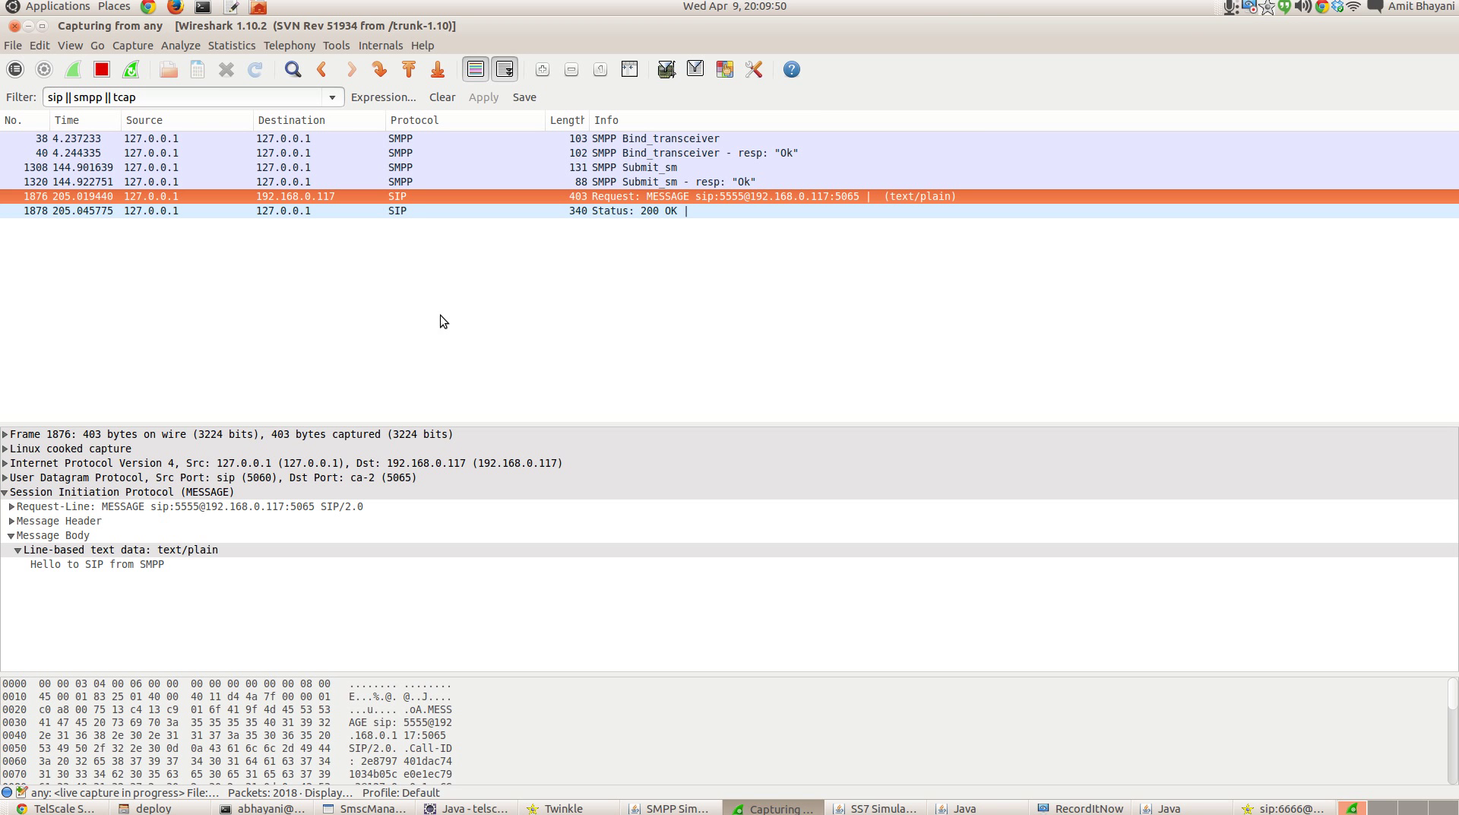
key(alt+Tab)
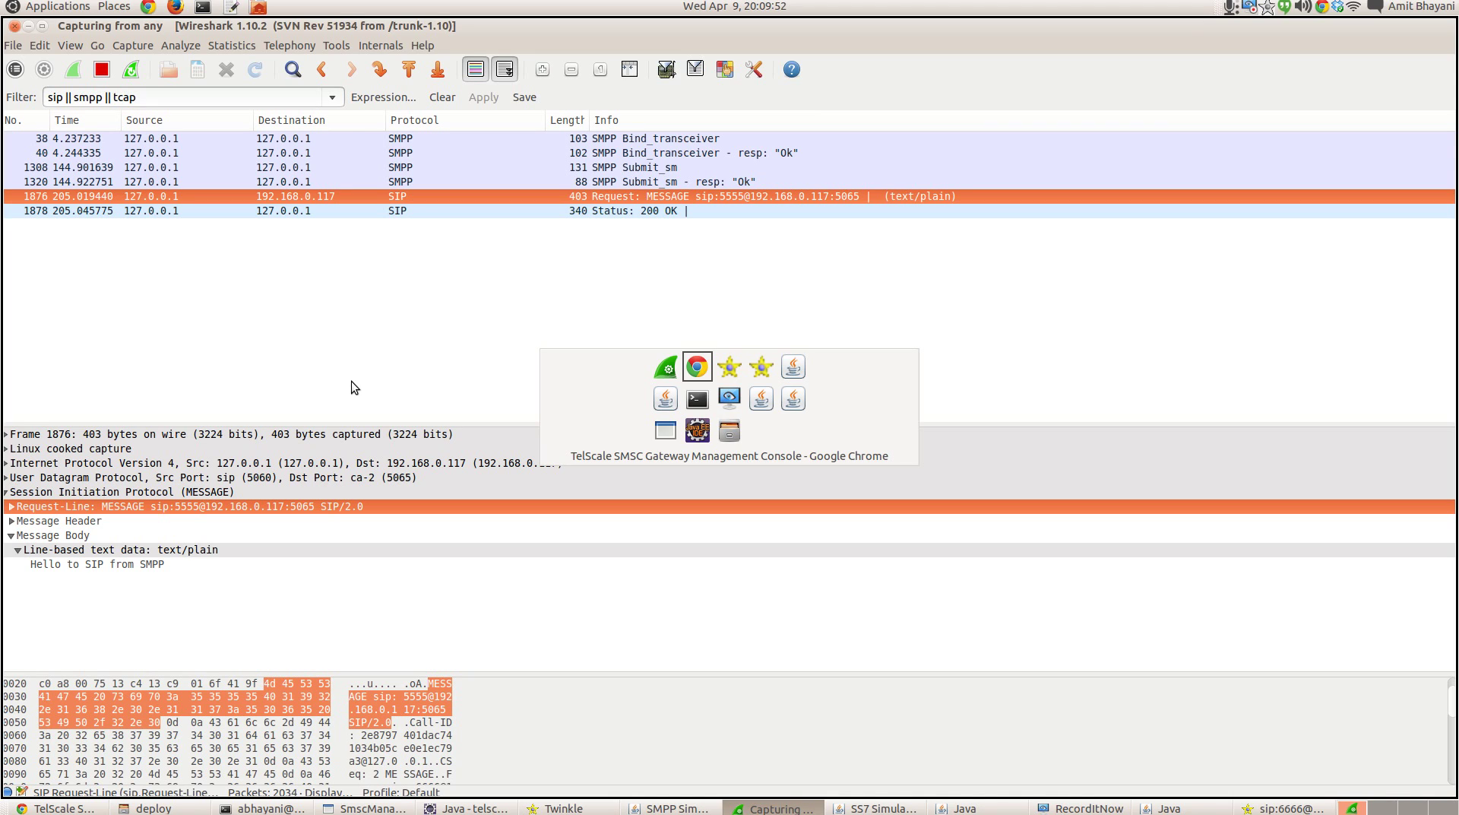
key(alt+shift+Tab)
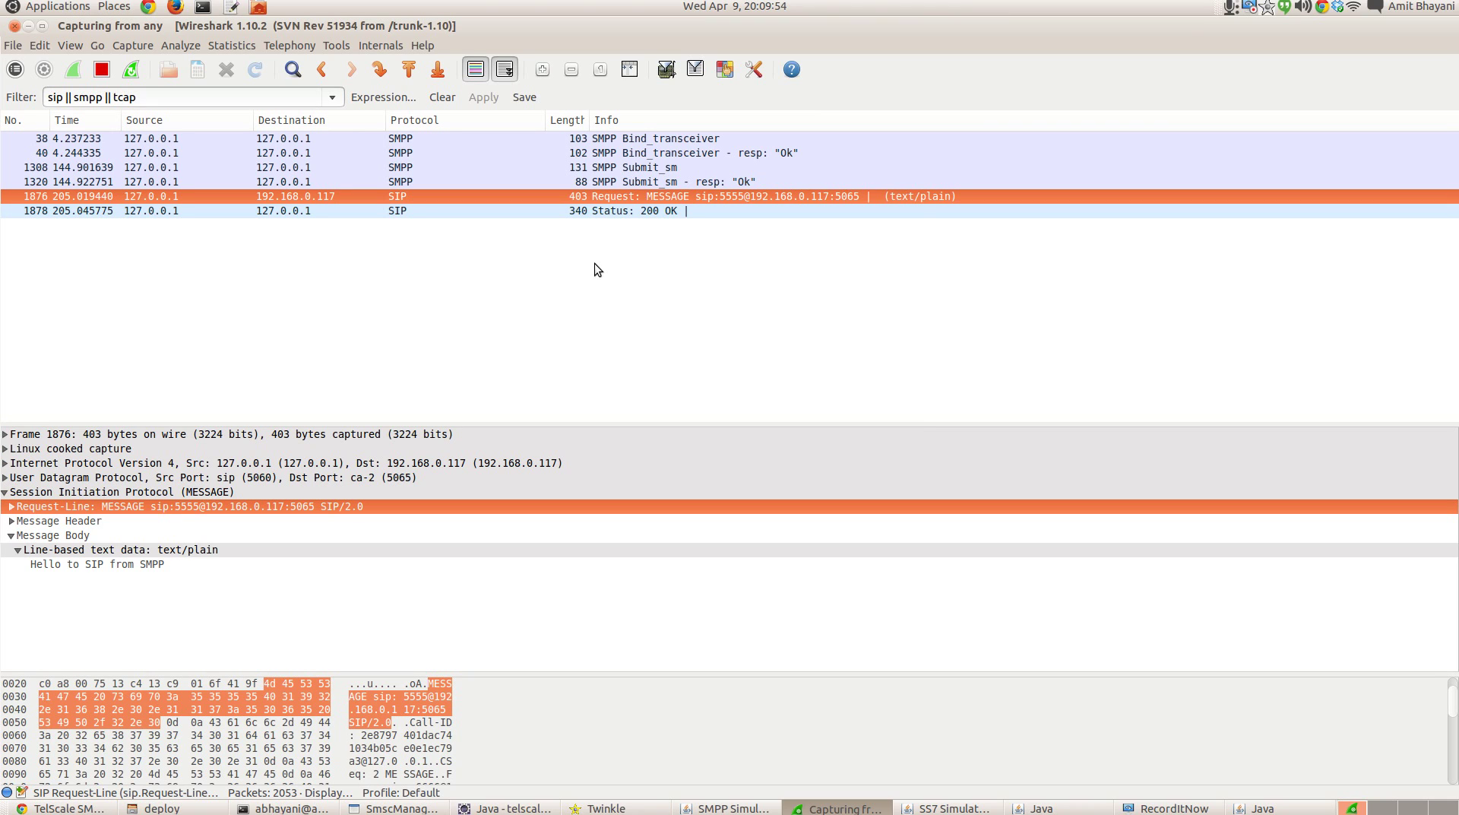
key(alt+Tab)
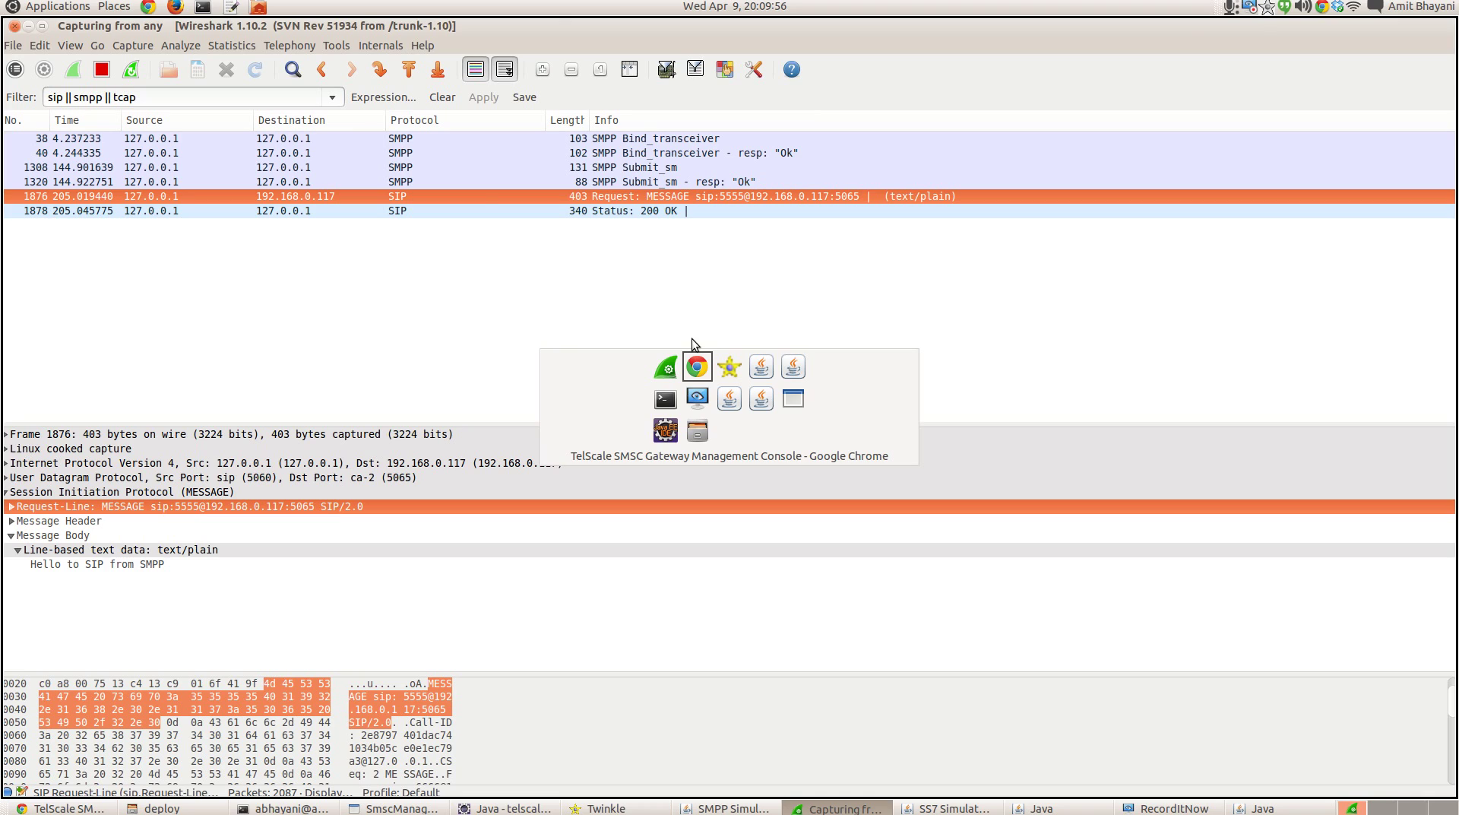
key(alt+Tab)
key(alt+Tab)
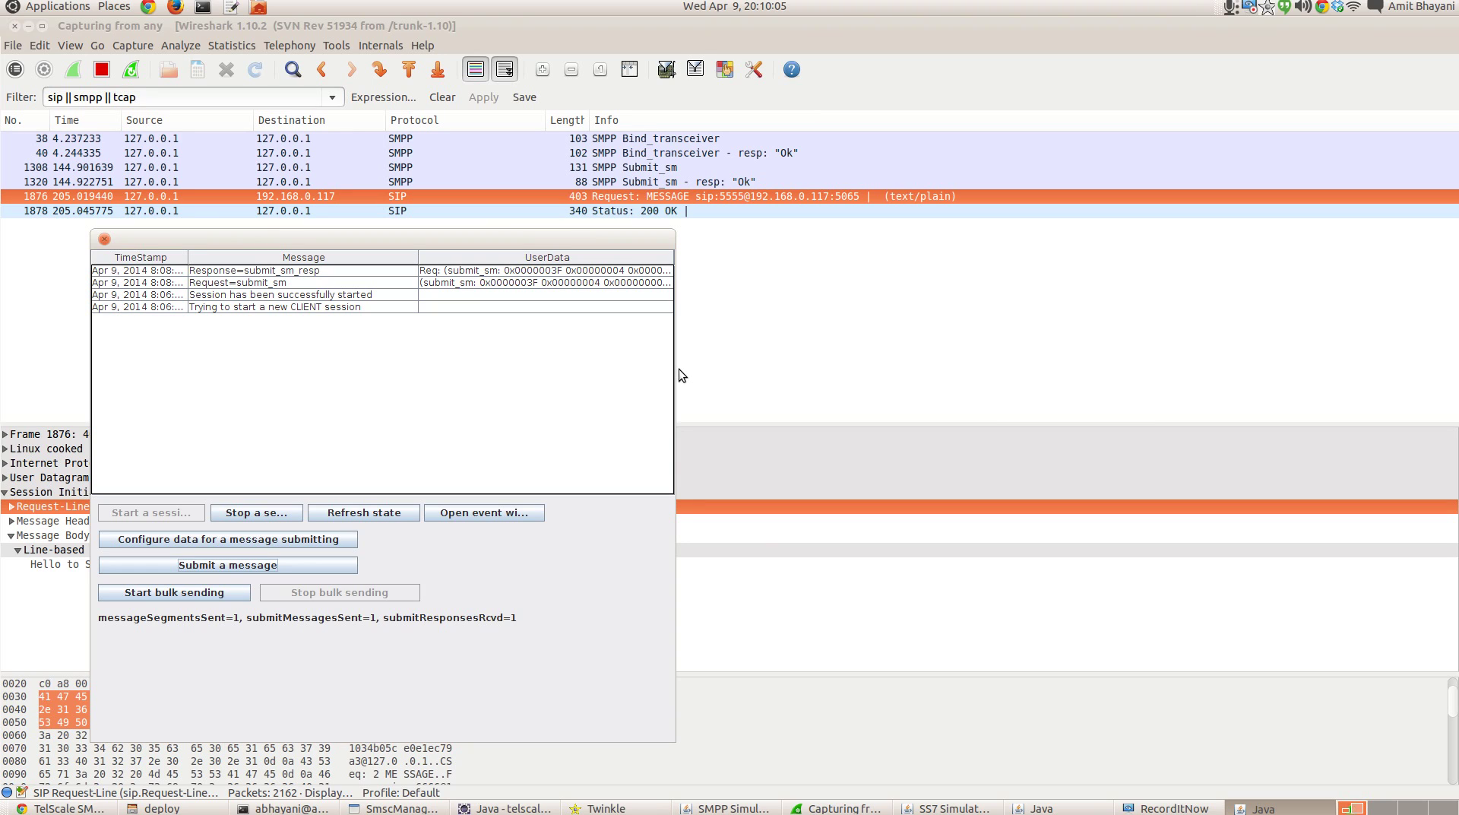
Step: Bring up the SS7 simulator log showing 'Hi to SS7 from SIP' and reopen the SMPP message settings
key(alt+Tab)
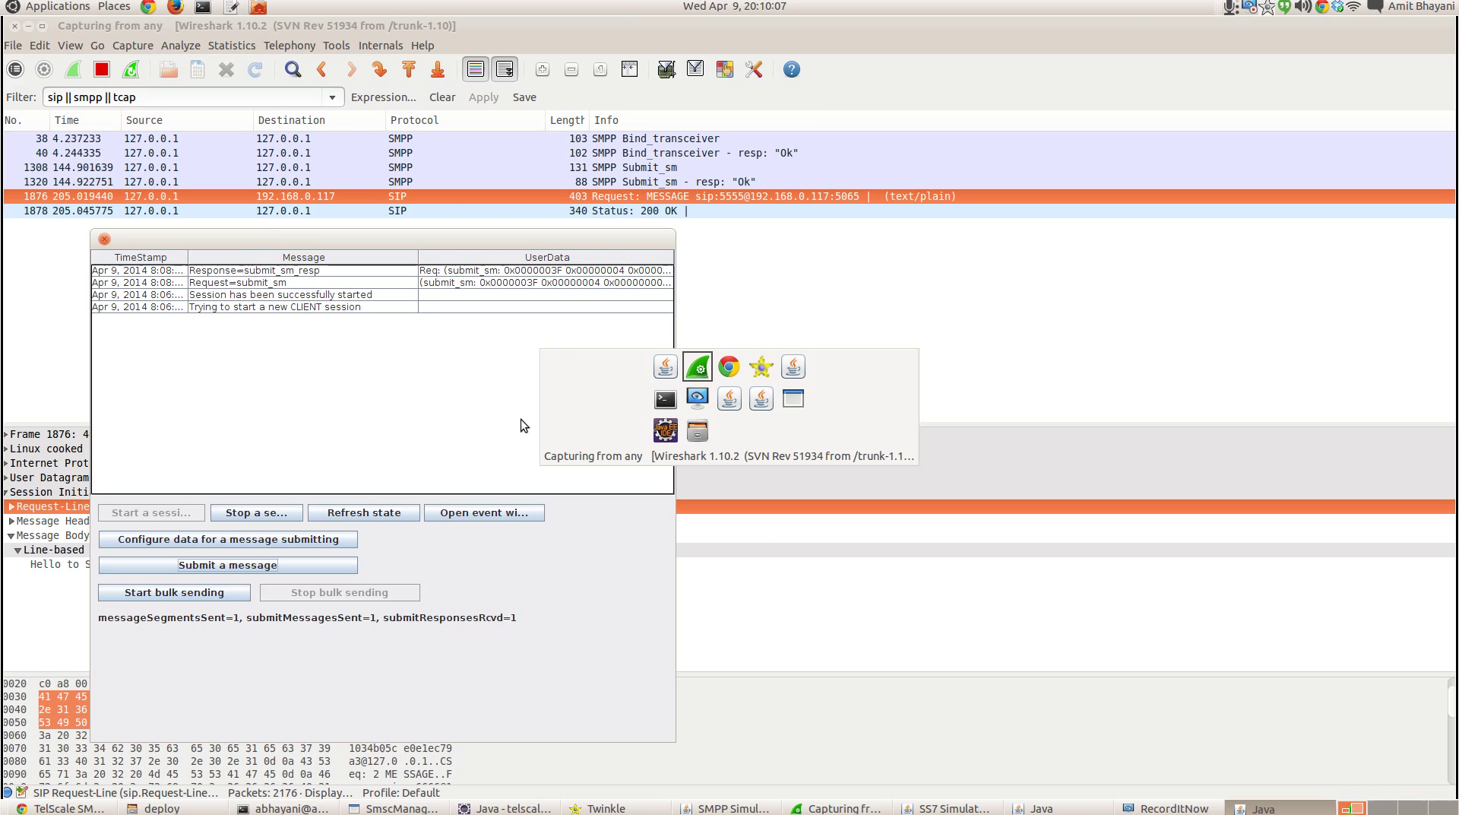
key(alt+Tab)
key(alt+Tab)
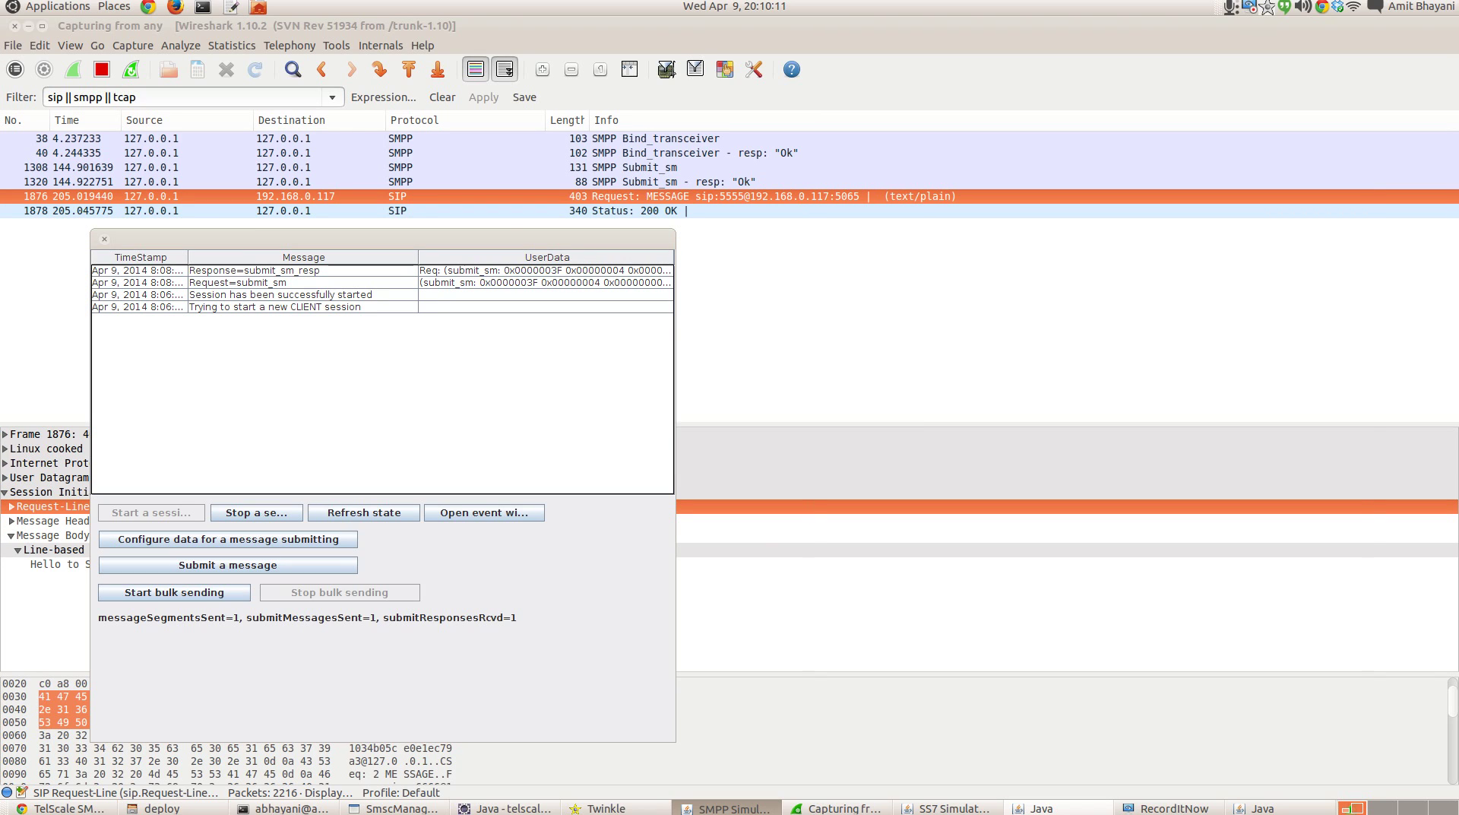
key(alt+Tab)
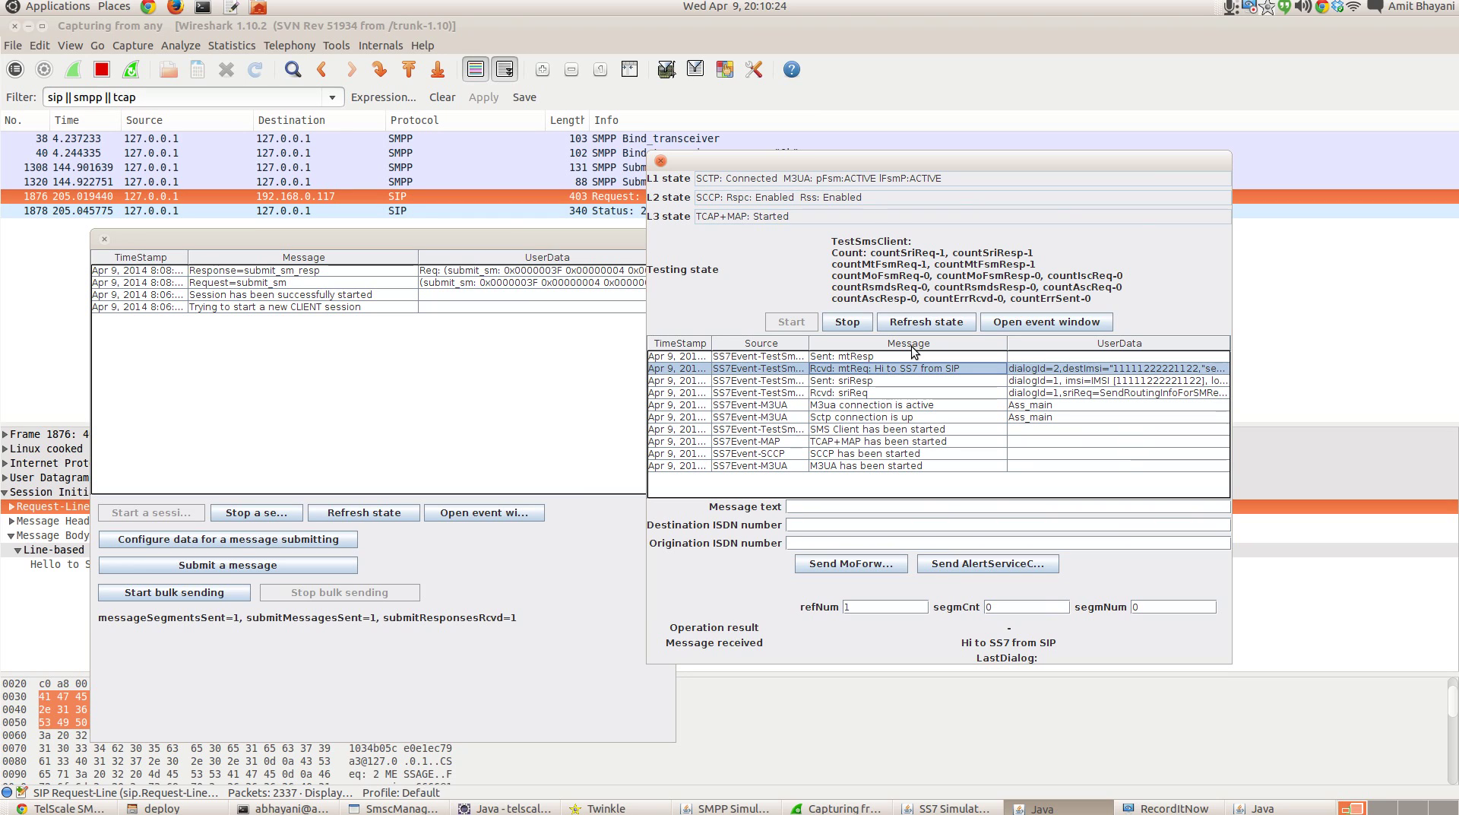
click(234, 544)
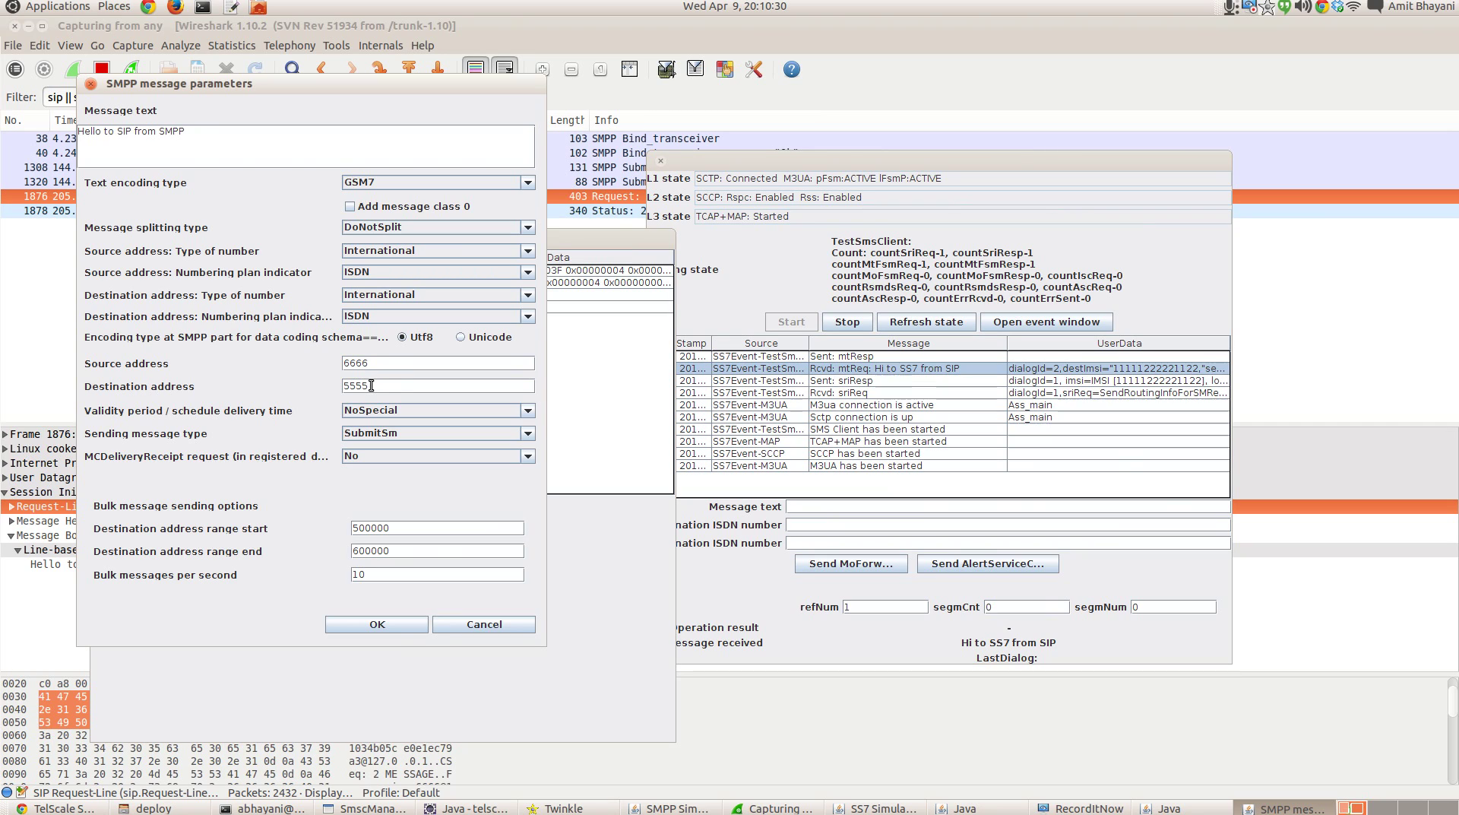
Step: Change the SMPP message destination address to 9999 and submit it
double_click(398, 389)
text(9999)
click(378, 623)
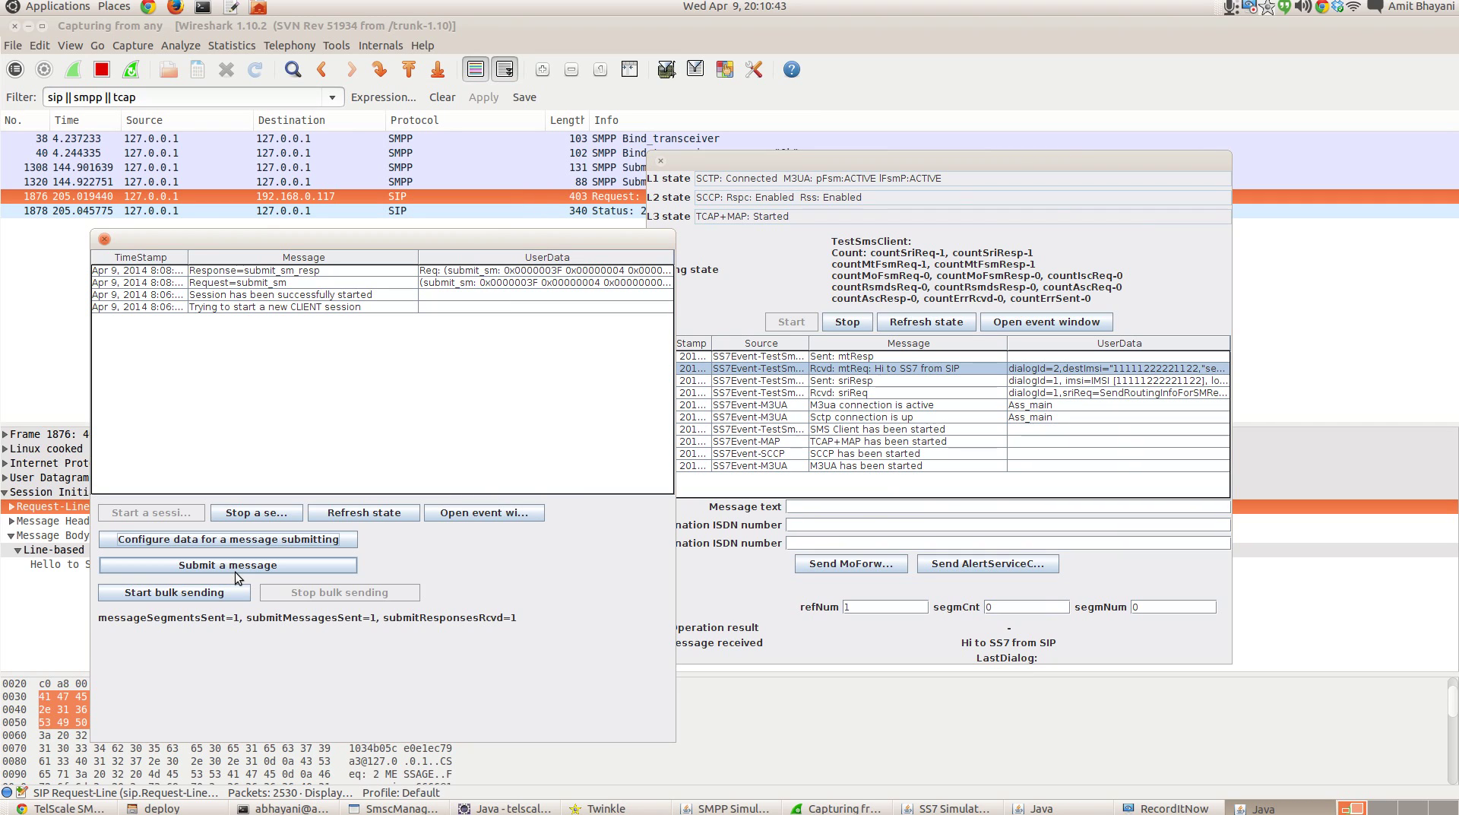
click(235, 572)
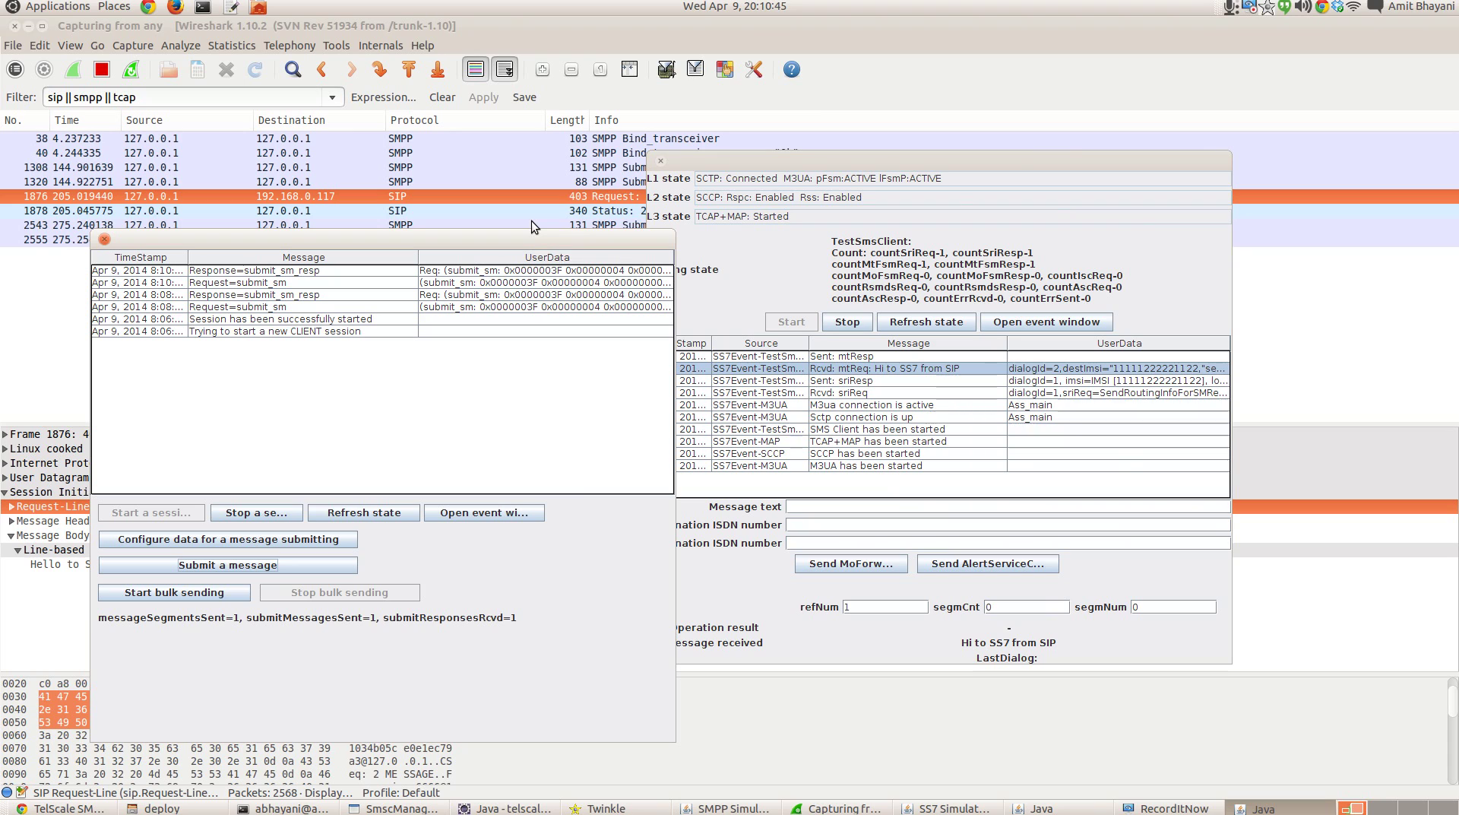
Step: Check that the new Submit_sm packet's recipient address in Wireshark reads 9999
click(531, 221)
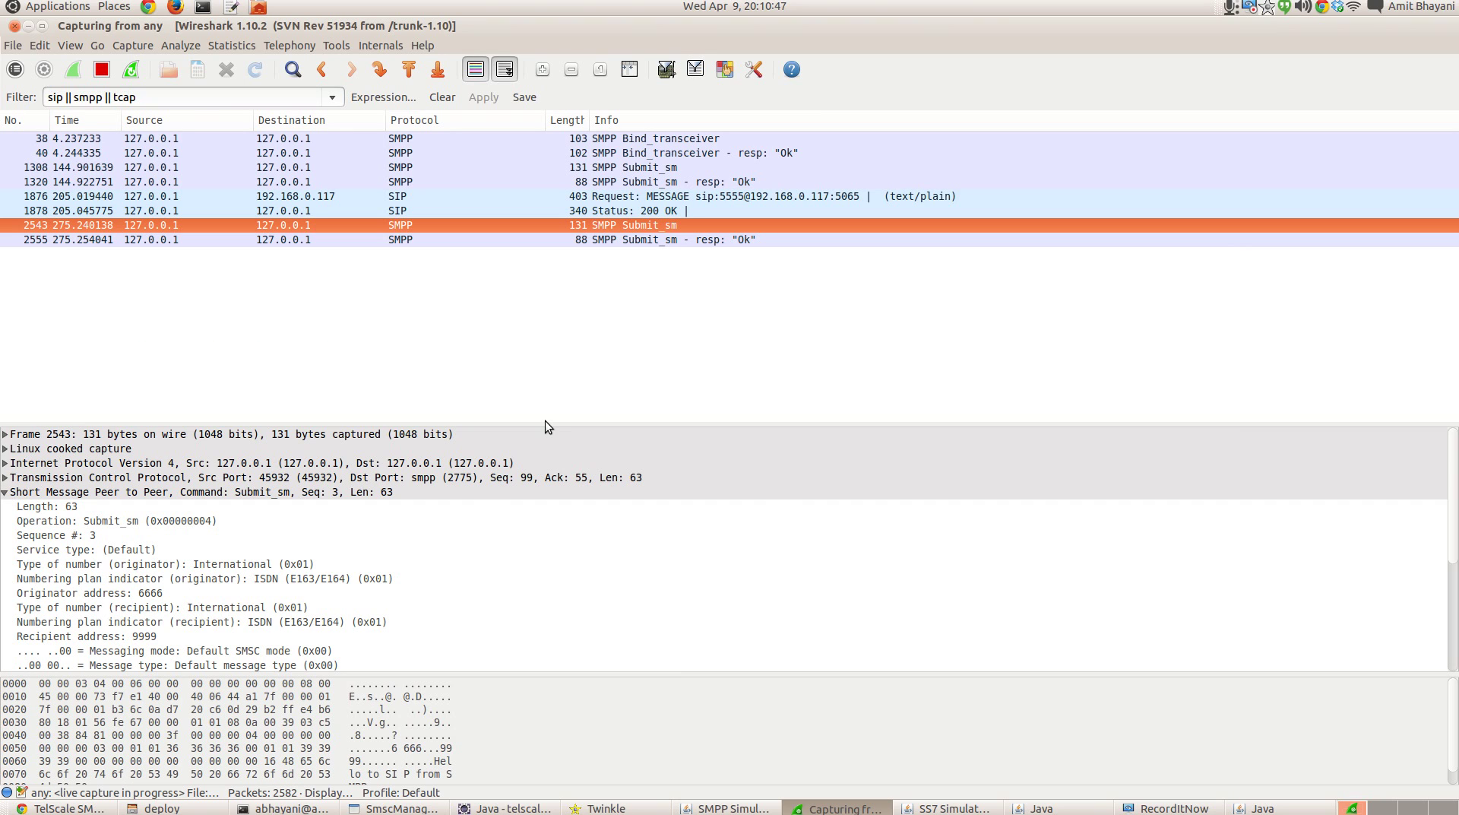
drag(545, 424, 555, 355)
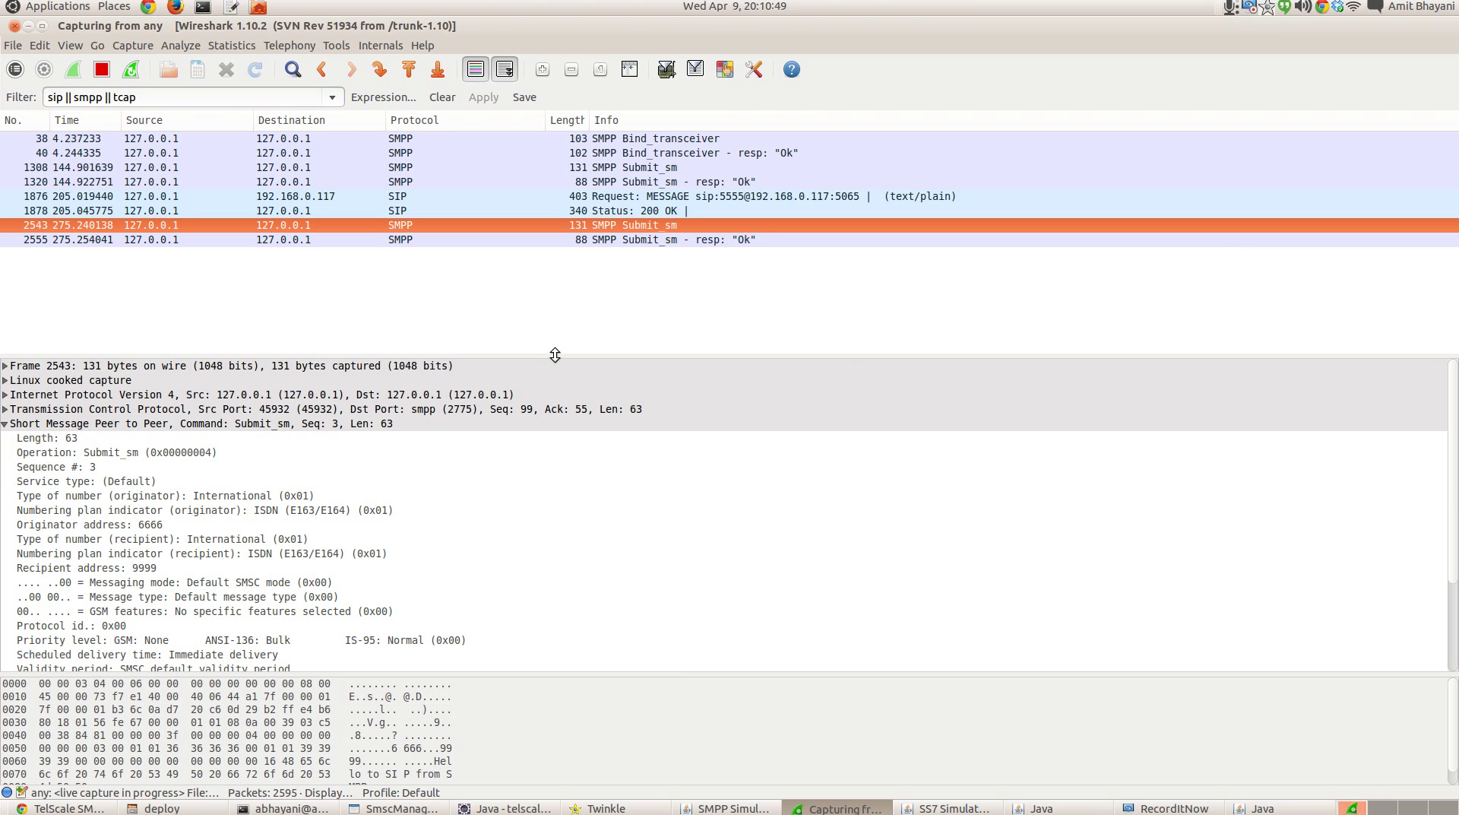
scroll(153, 532, down, 1)
click(152, 528)
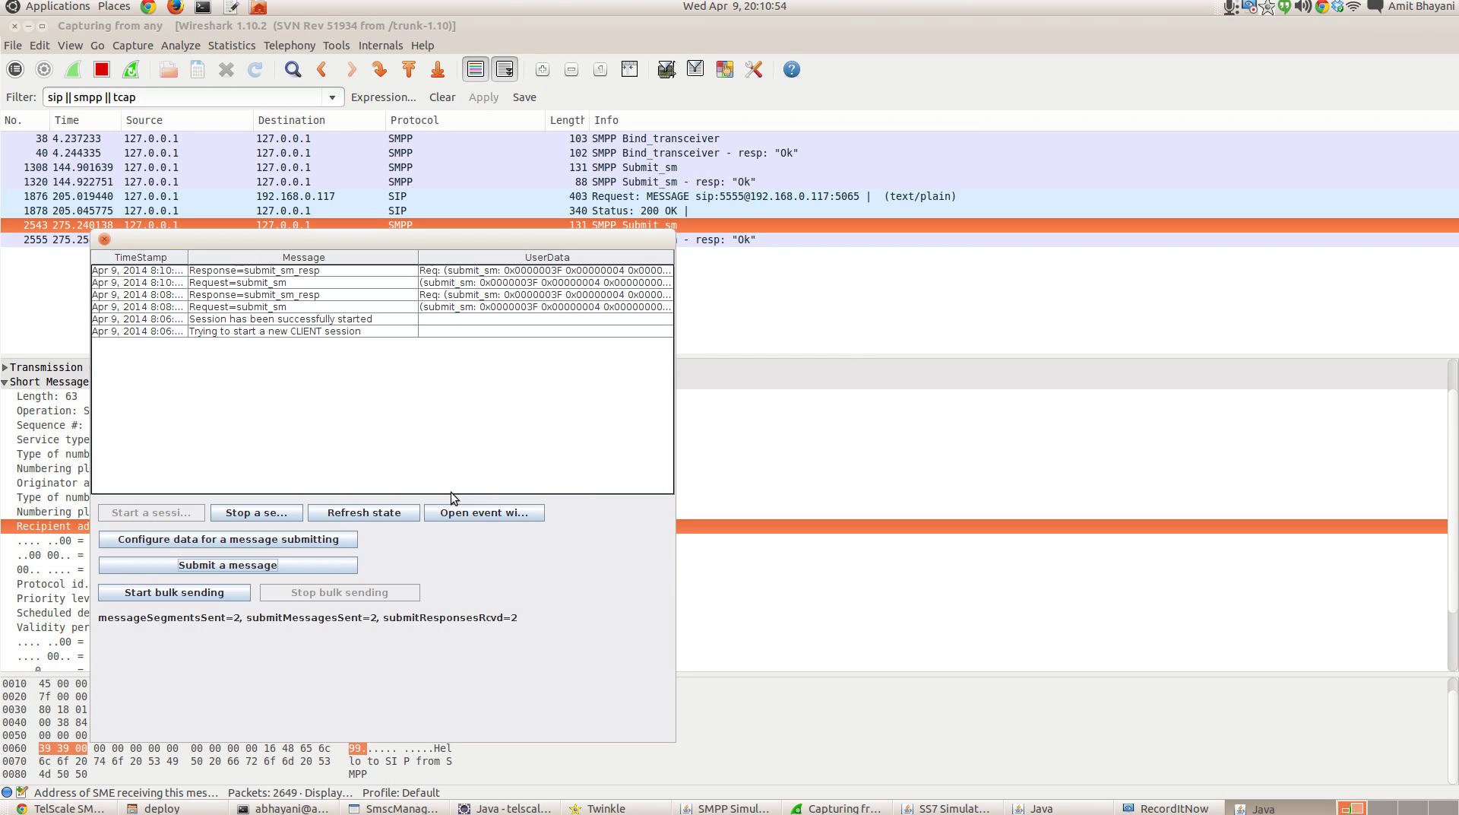
Step: Rearrange the SMPP and SS7 simulator windows and refresh the SS7 test client's state
key(alt+Tab)
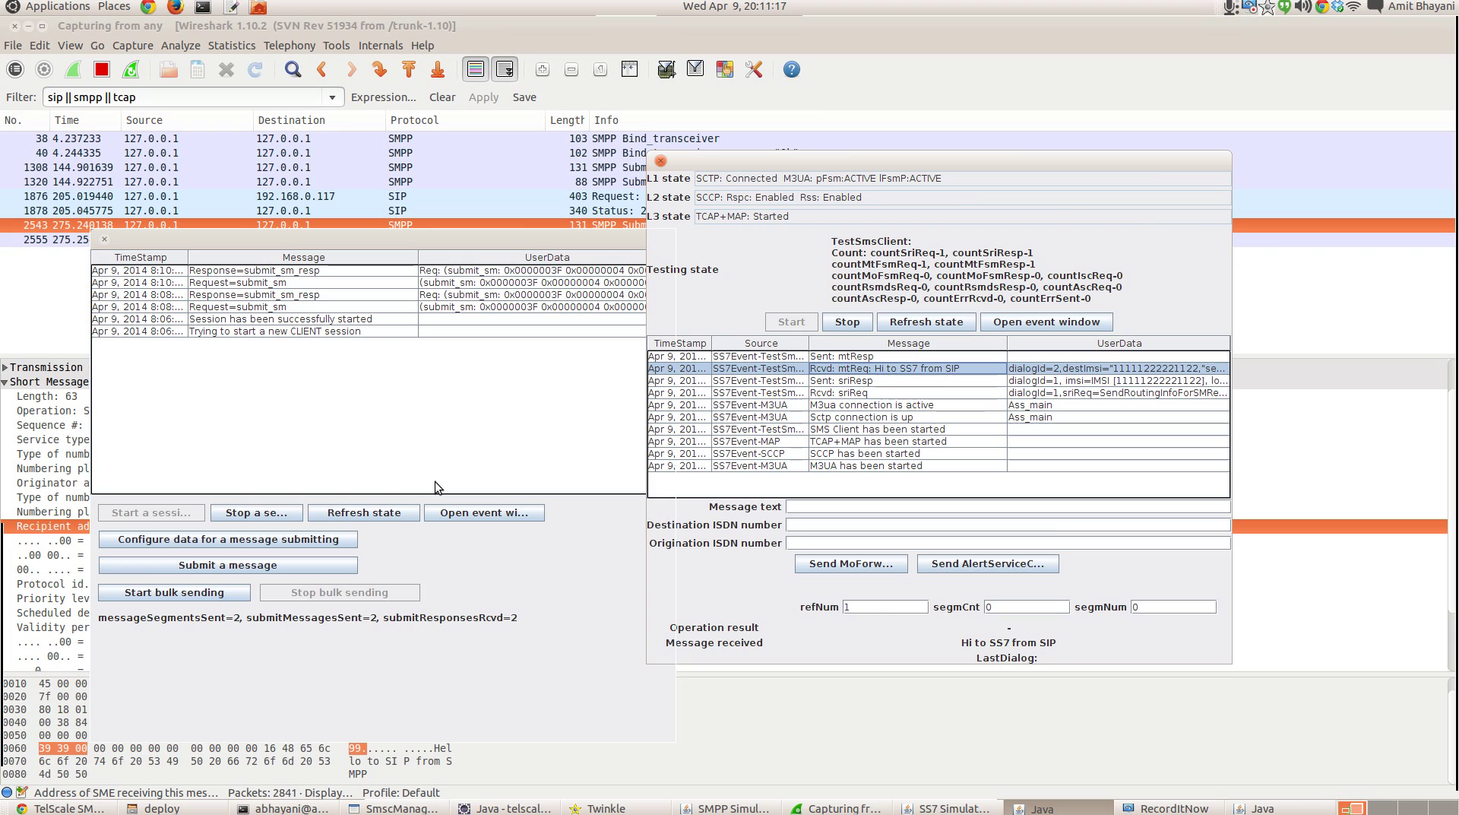
key(alt+Tab)
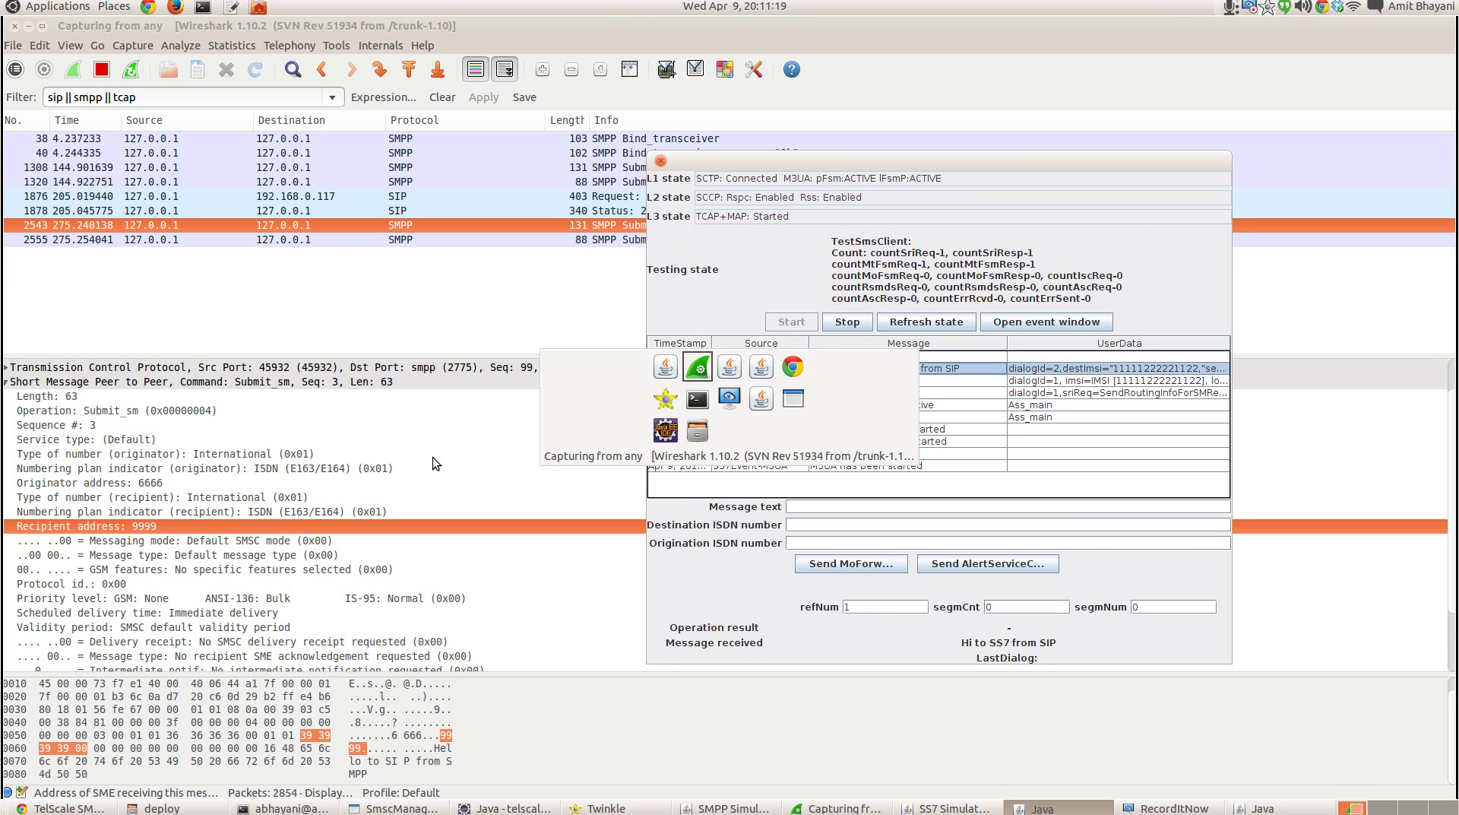
key(alt+Tab)
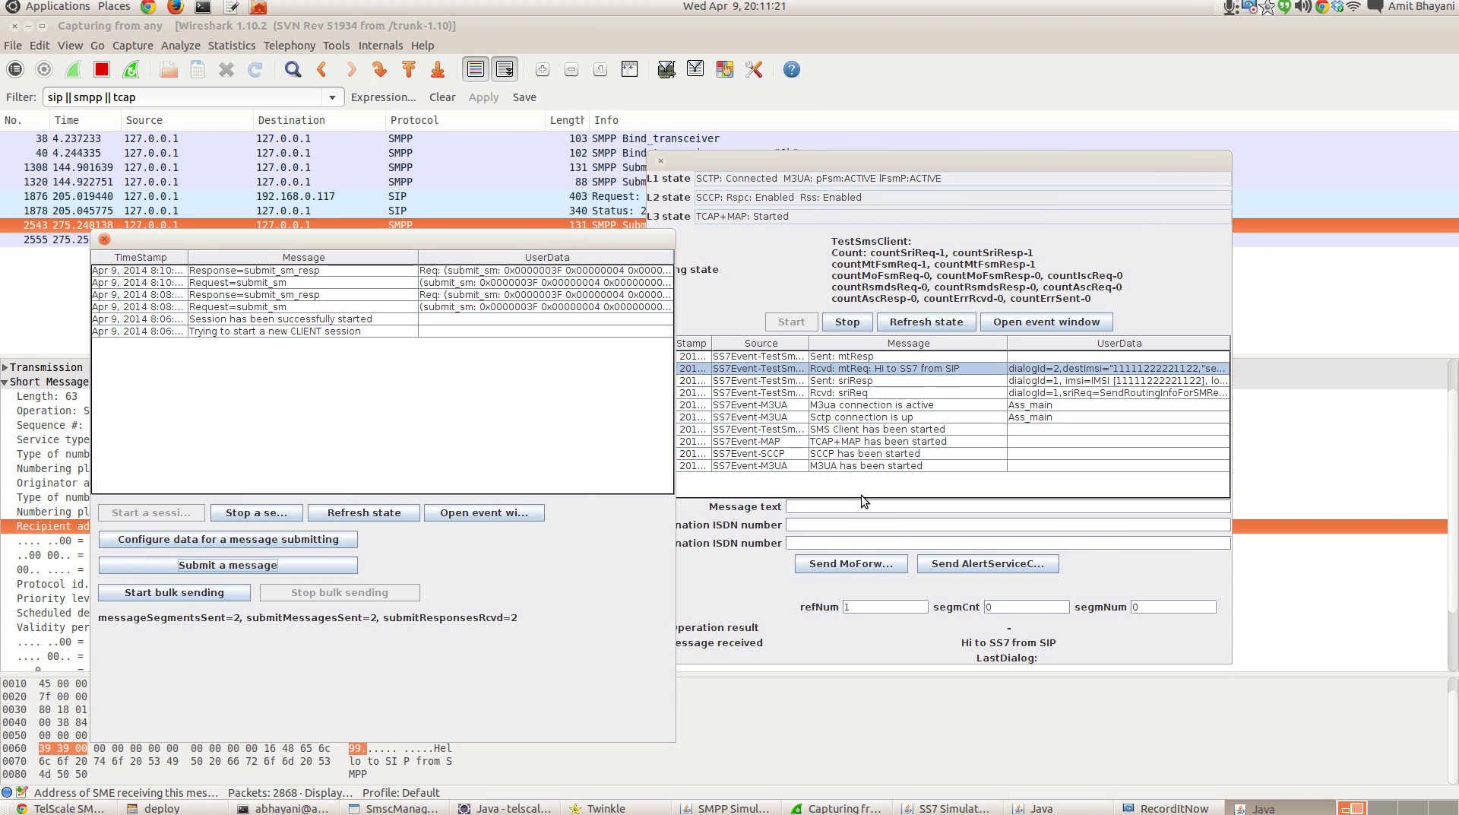
key(alt+Tab)
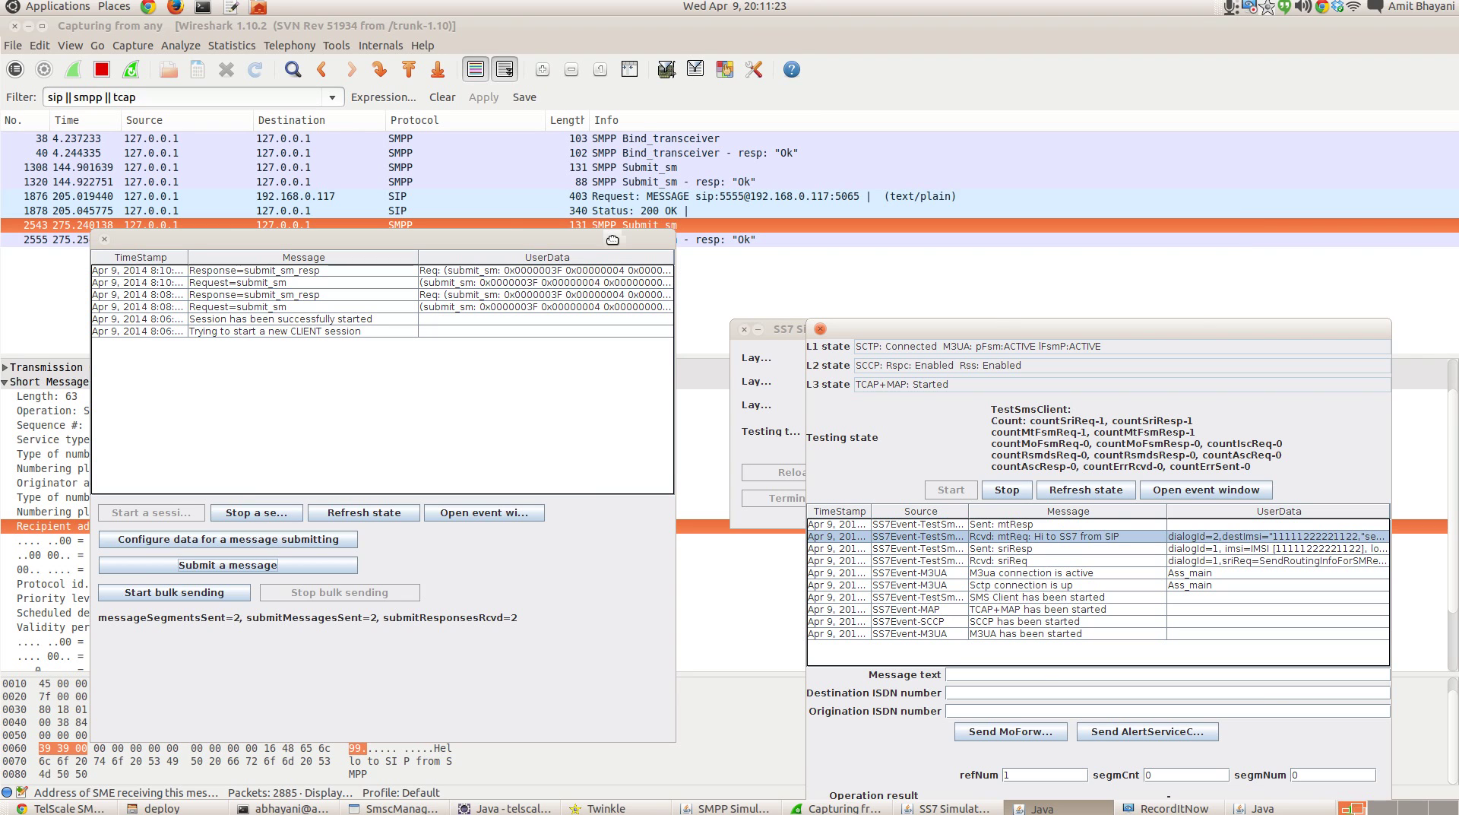
drag(612, 239, 619, 356)
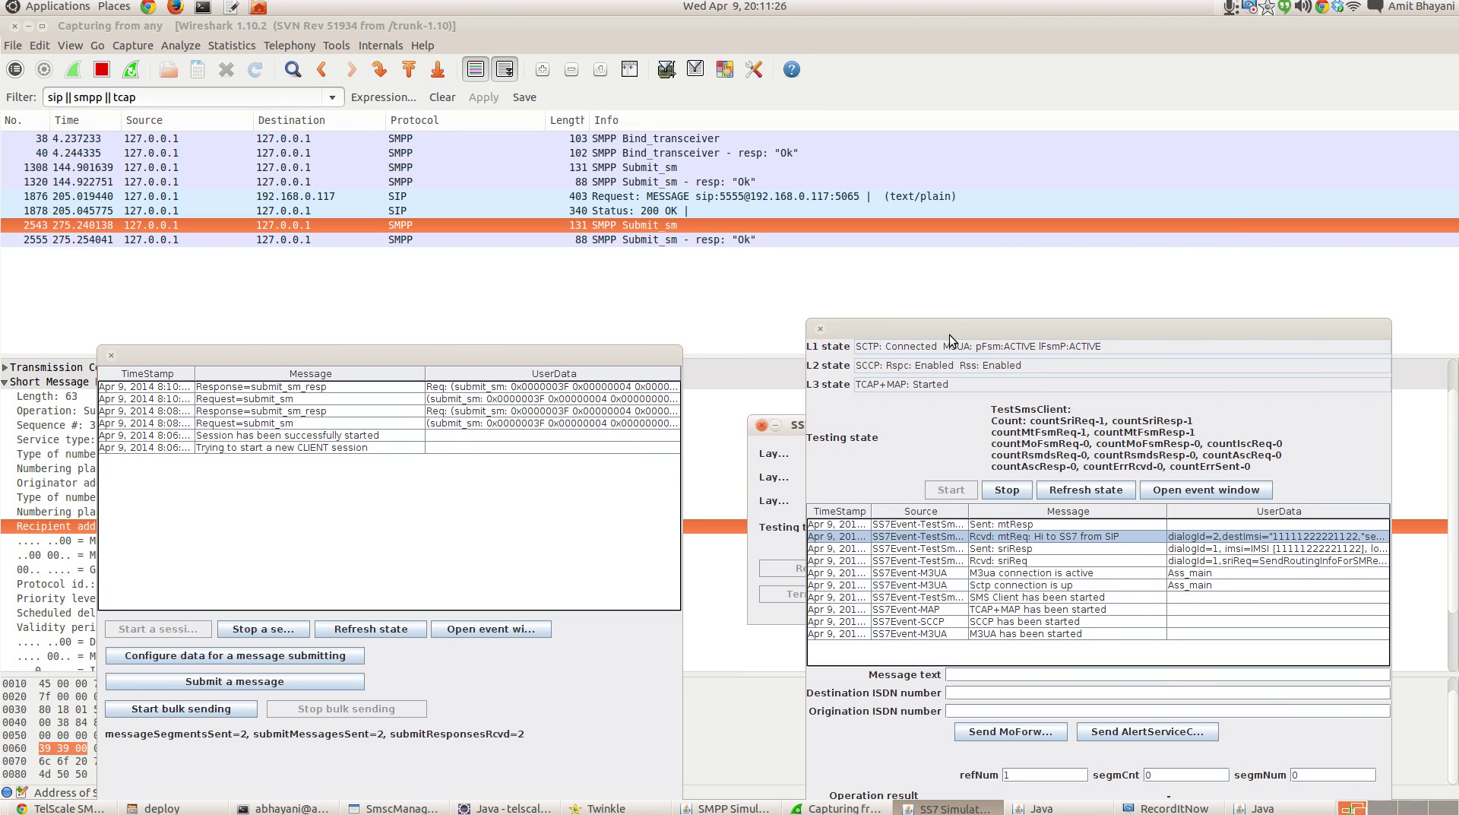
drag(950, 335, 876, 326)
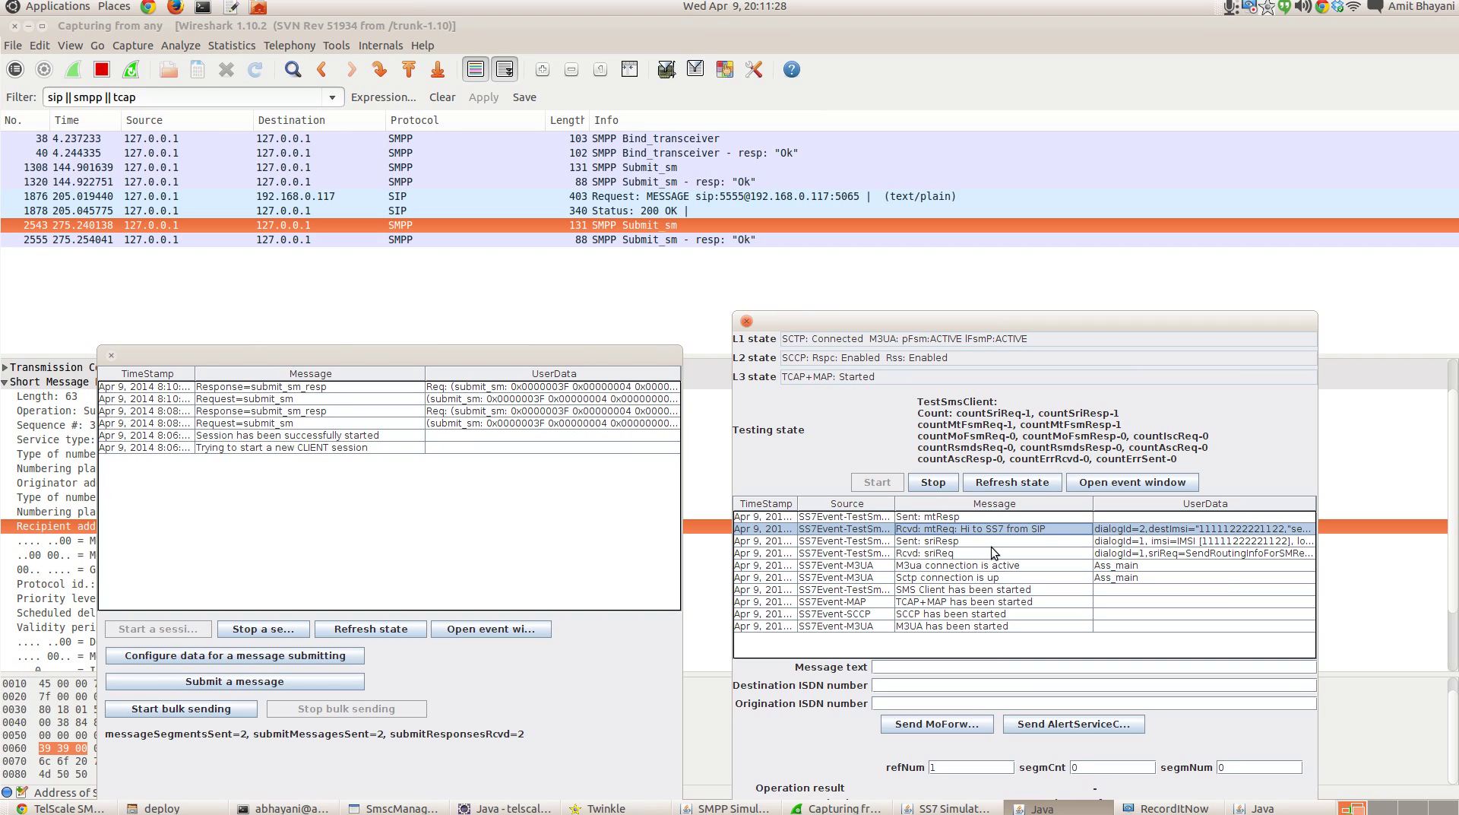
key(Tab)
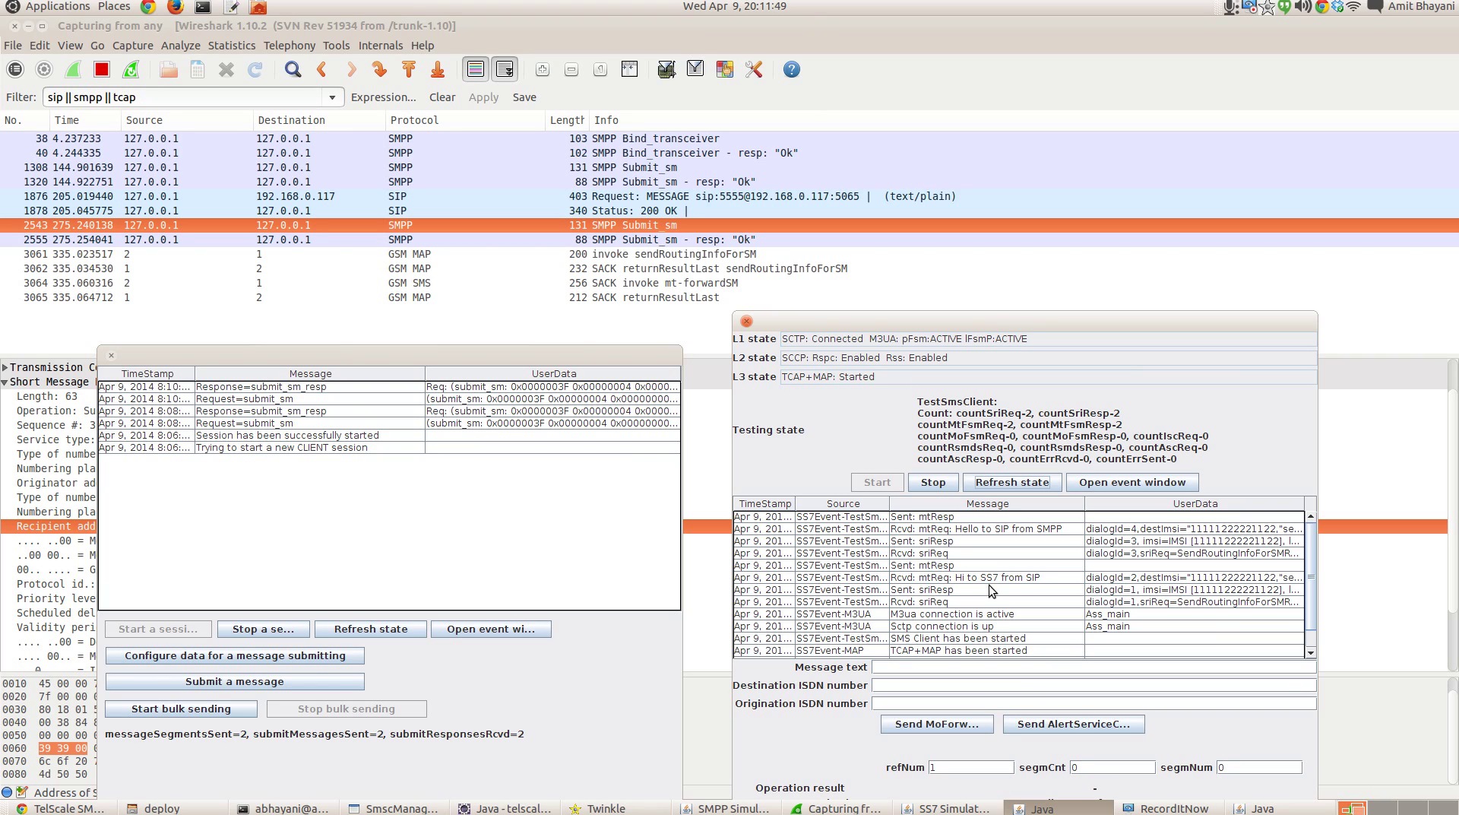
Step: Inspect the sent sriResp event and Wireshark packet 3064, the mt-forwardSM carrying the SMS-DELIVER
drag(961, 553, 946, 555)
click(951, 541)
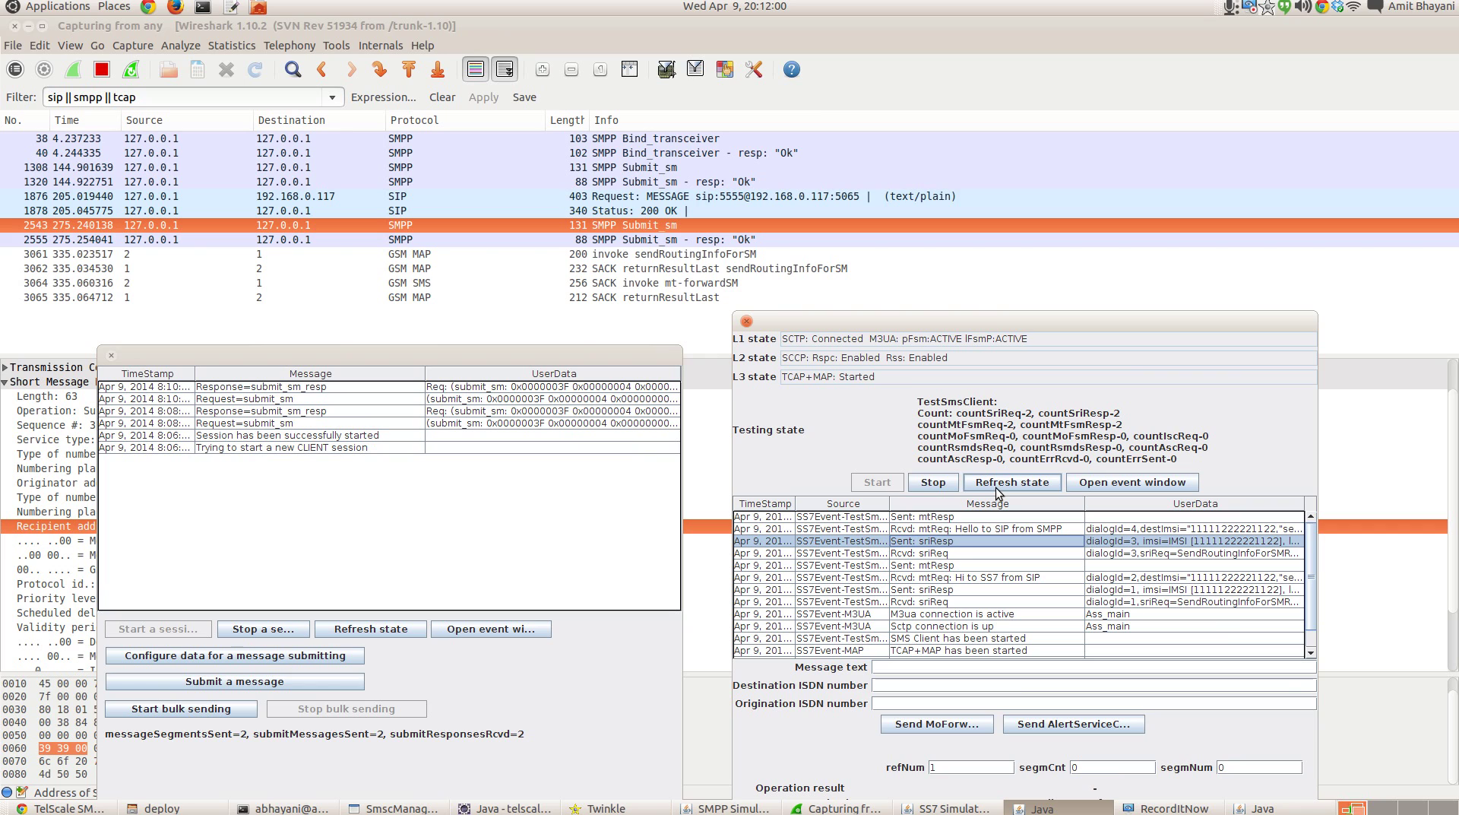
click(716, 283)
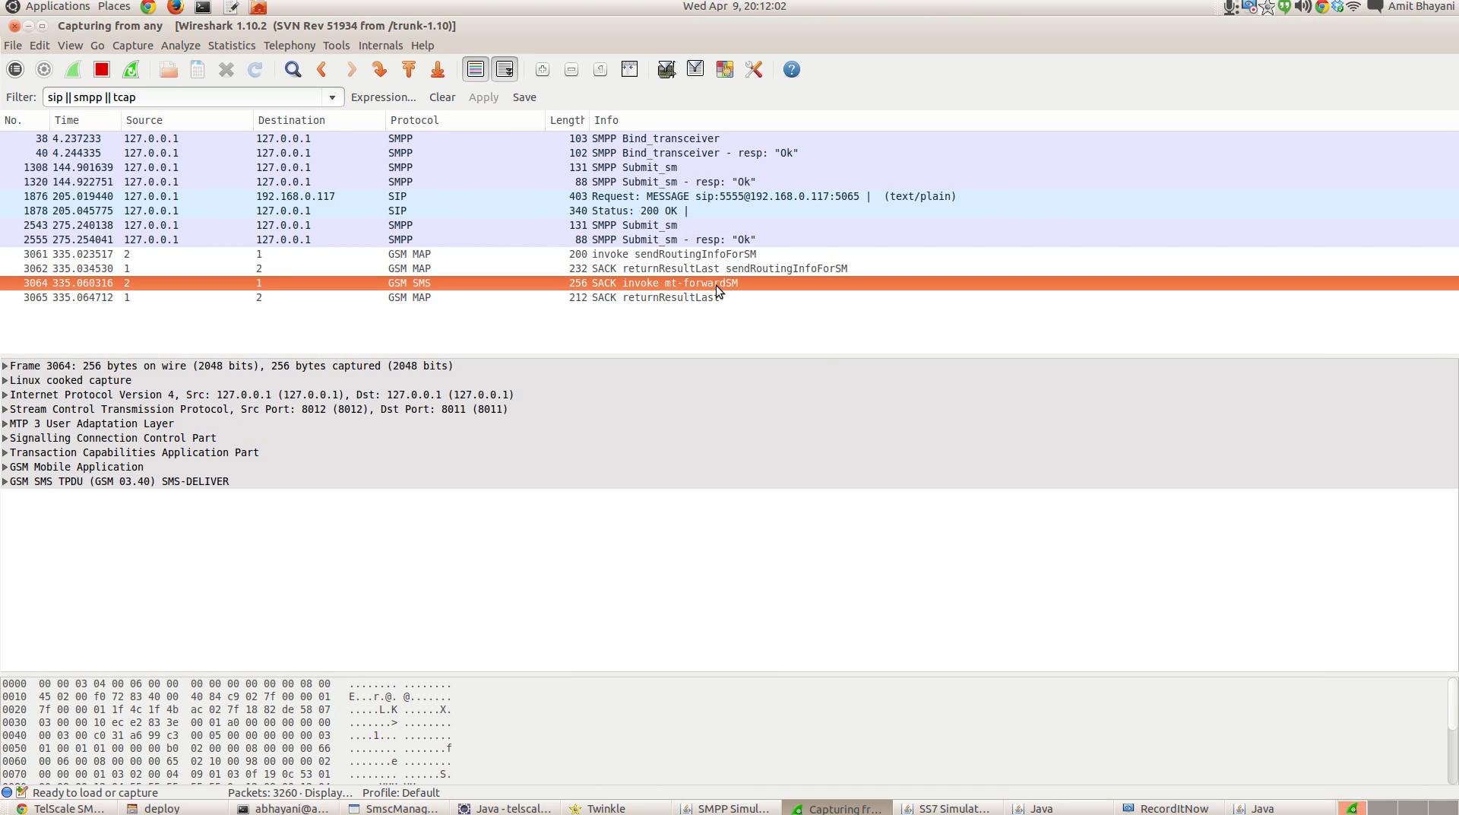
key(alt+Tab)
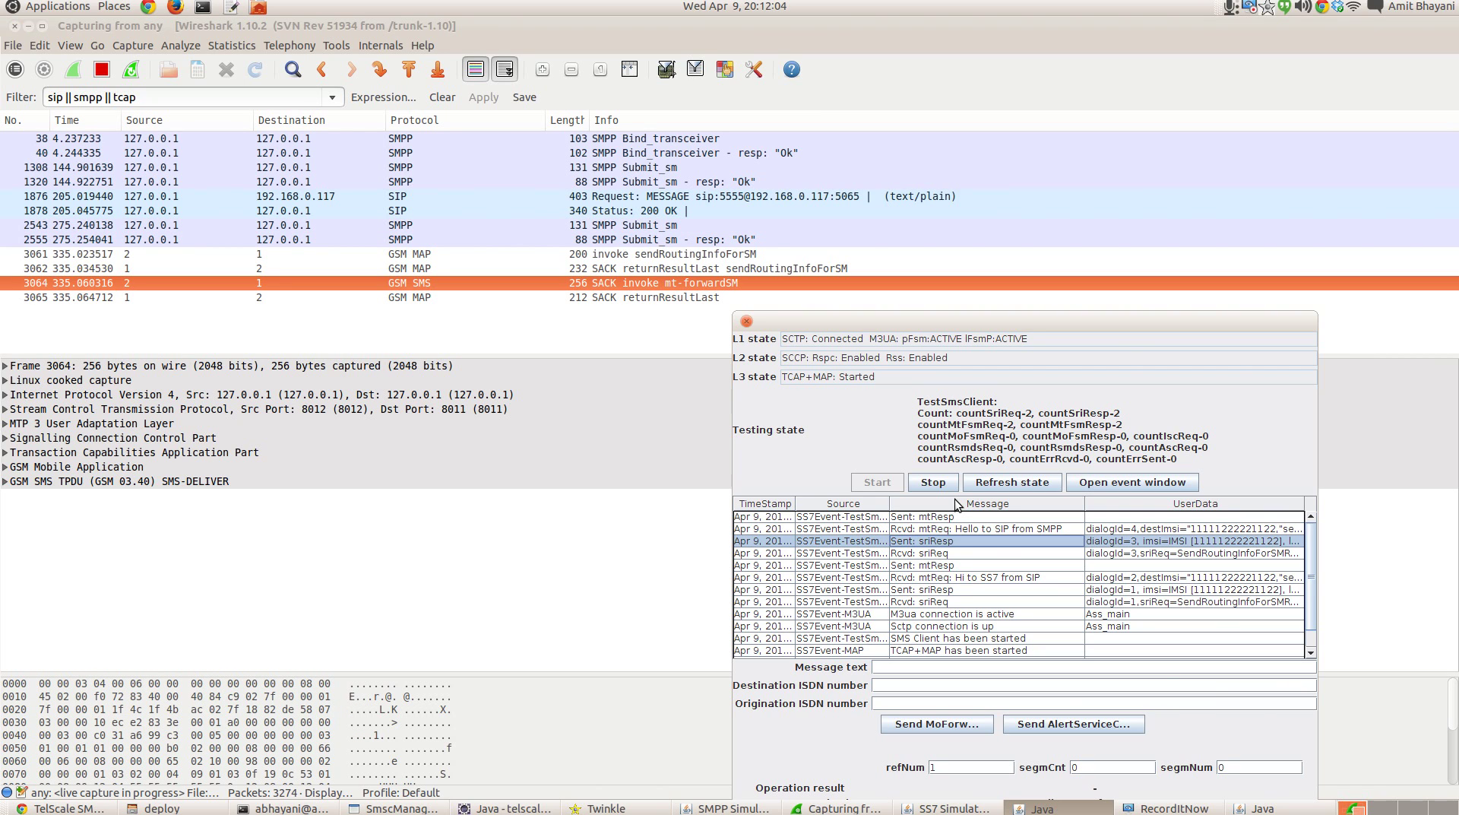
key(alt+Tab)
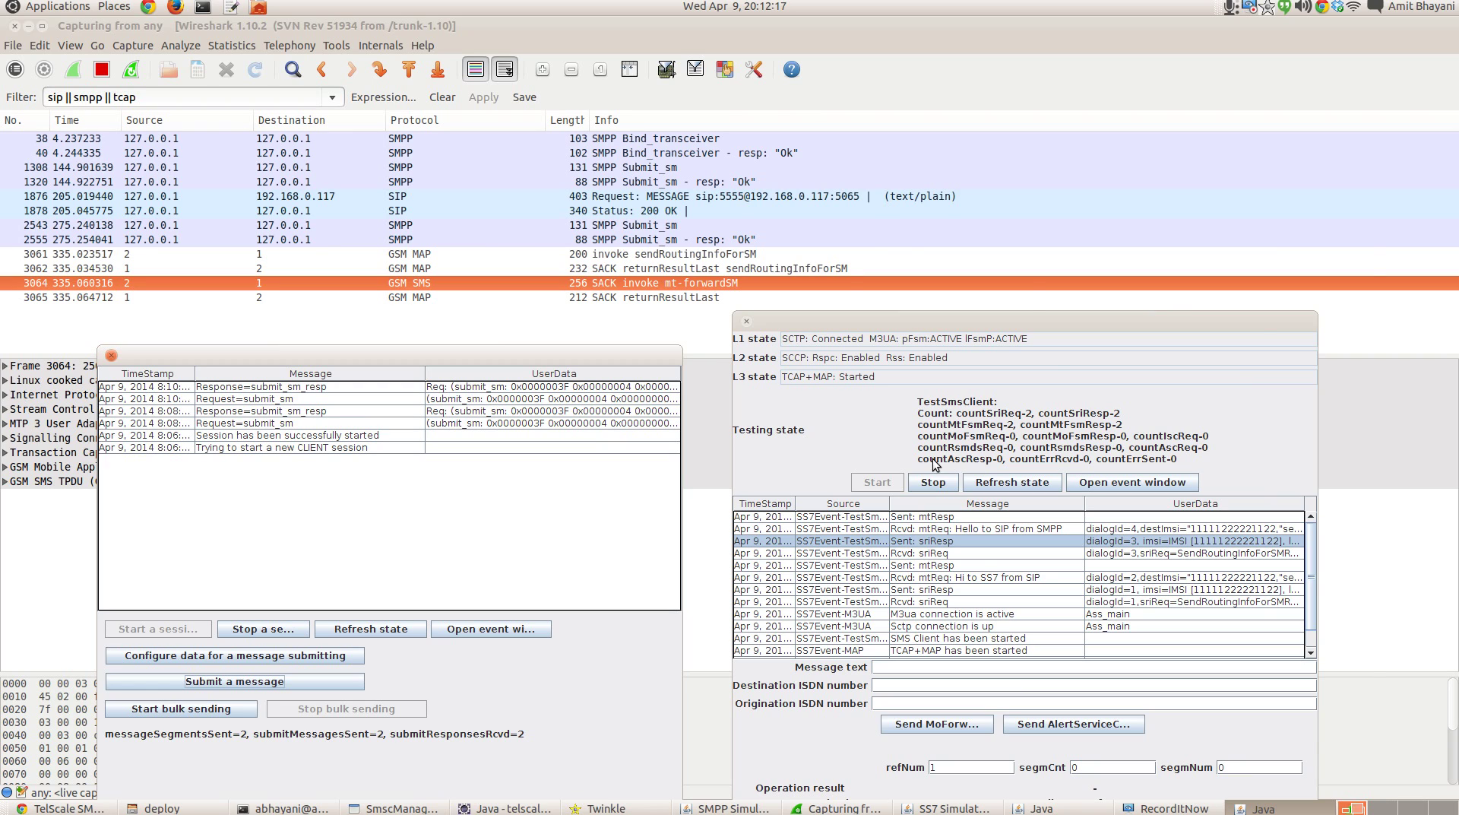
key(alt+Tab)
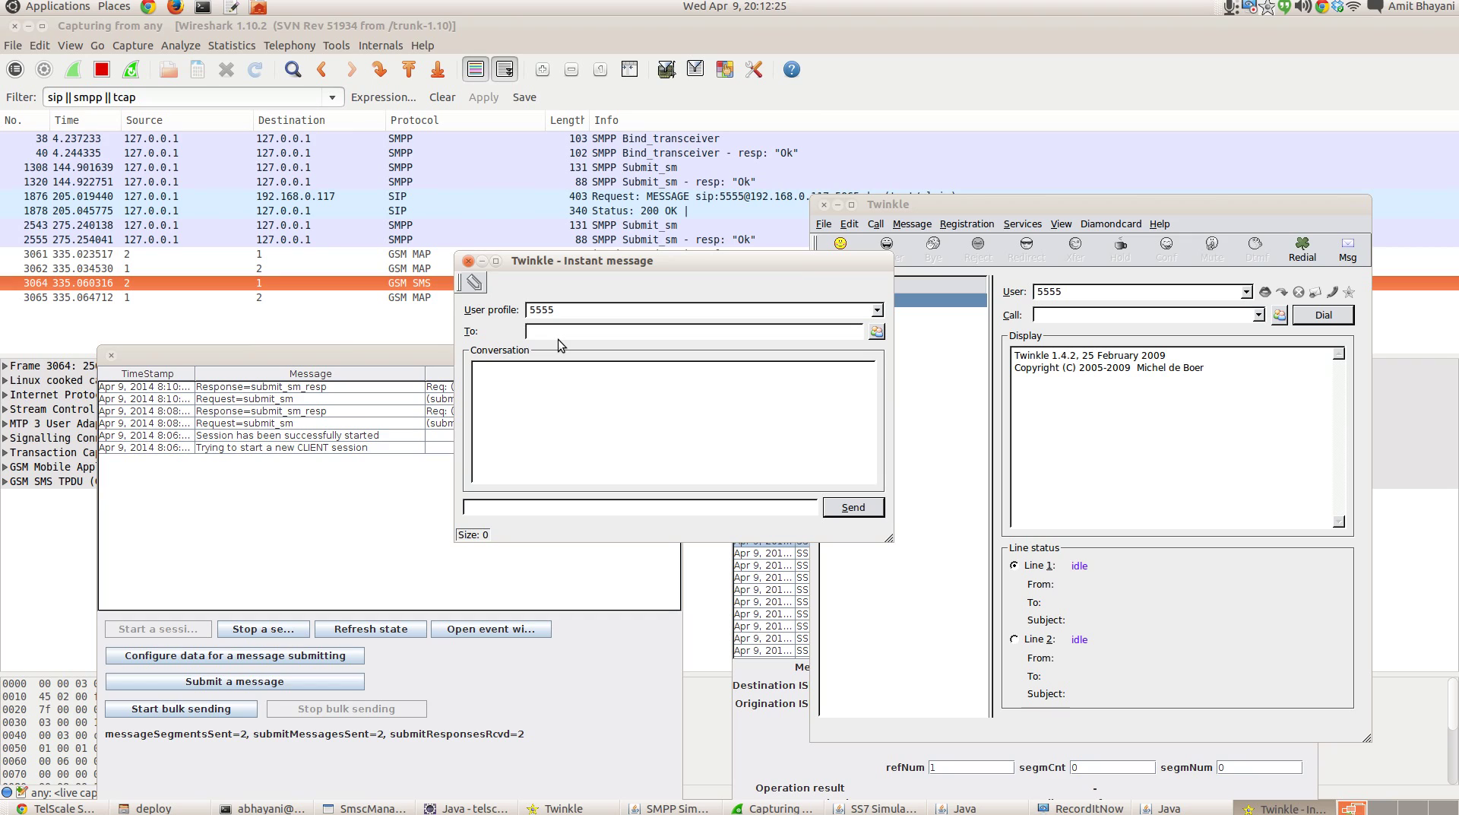
click(557, 339)
text(sip:6666@127.0.0.1:5080)
key(alt+Tab)
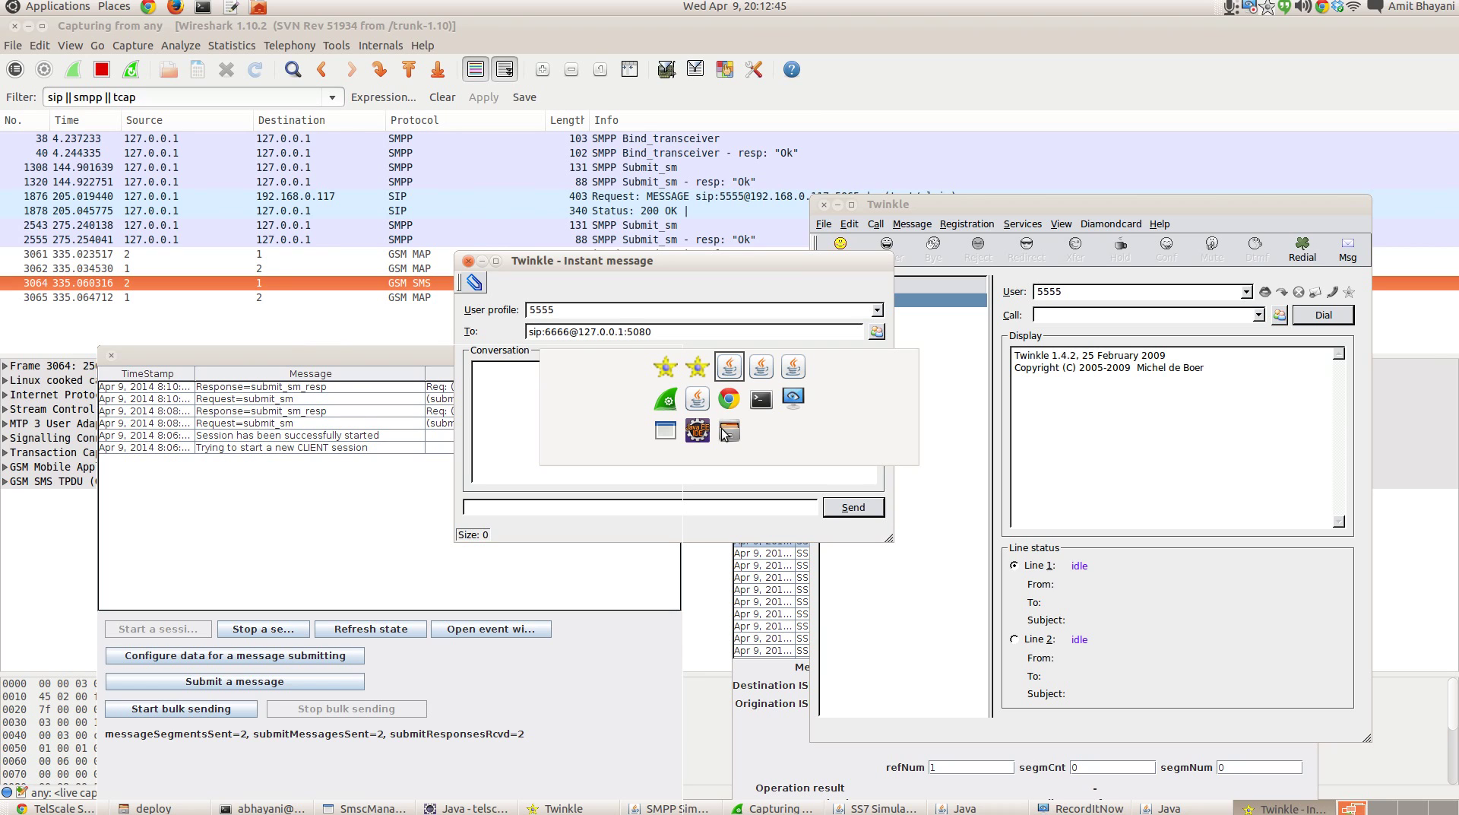
key(alt+Tab)
key(alt+Tab)
key(alt+Tab)
key(alt+Tab)
key(alt+Tab)
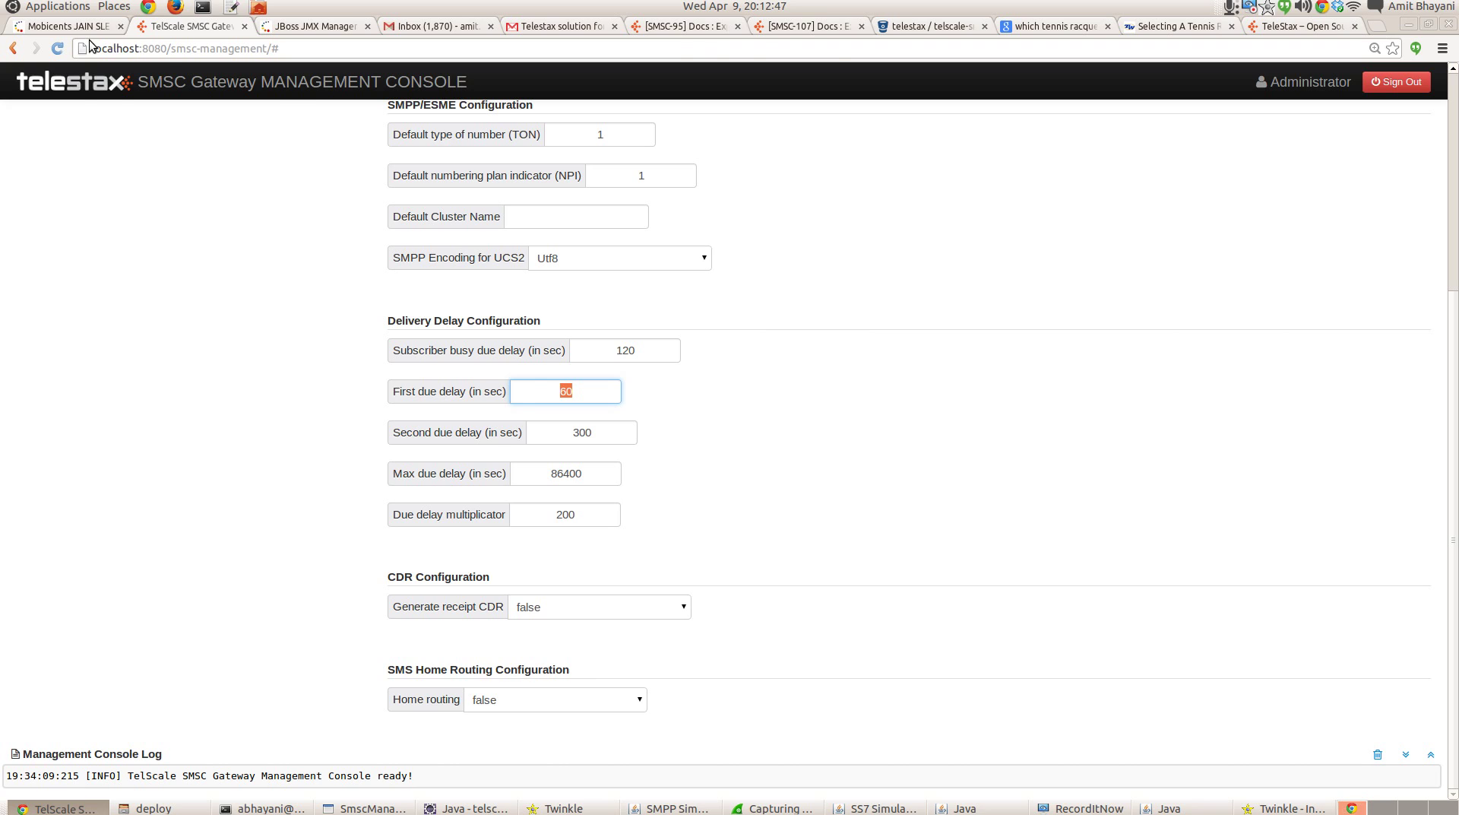
key(ctrl+Page_Up)
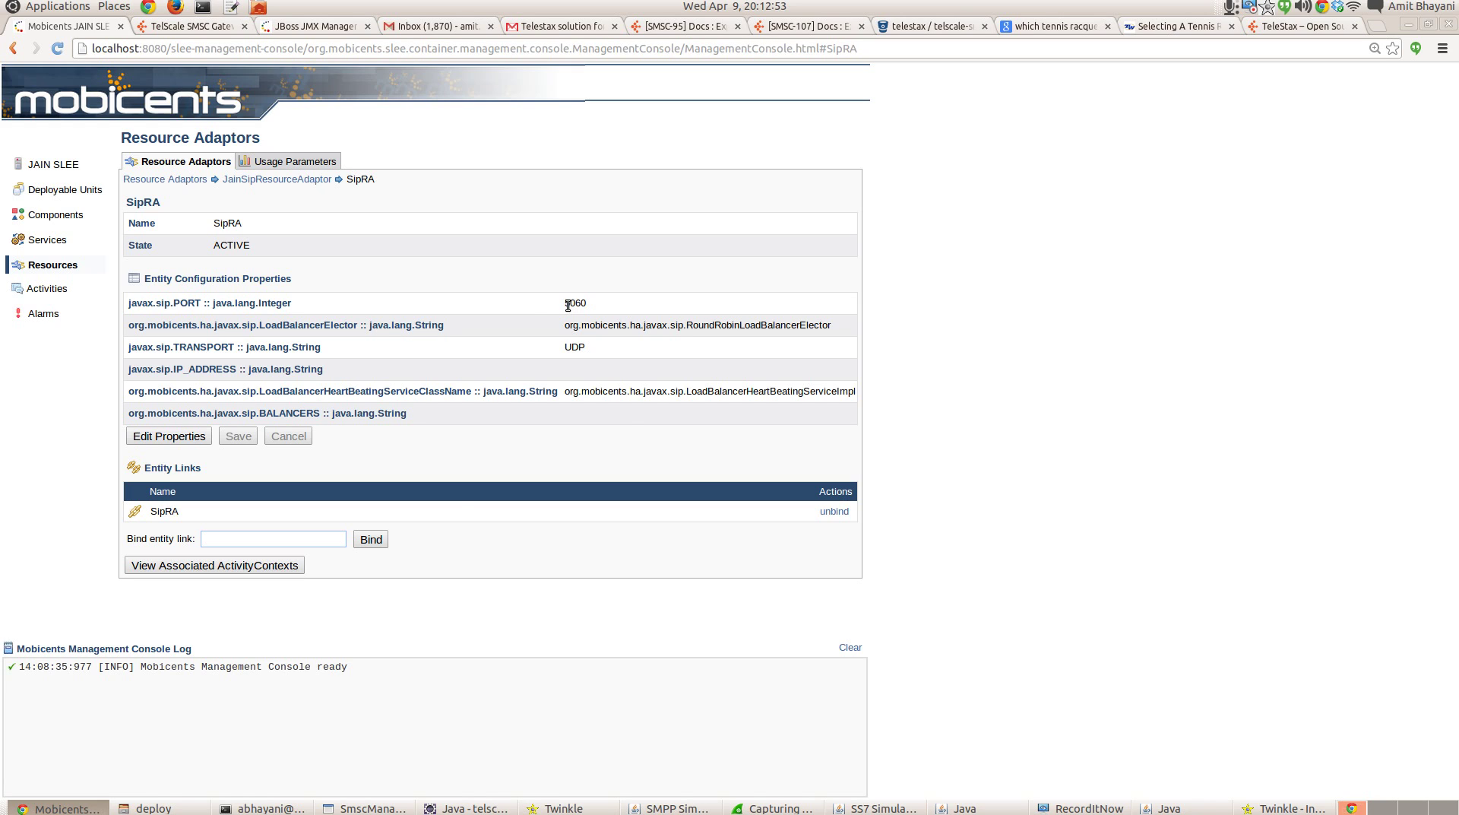
key(alt+Tab)
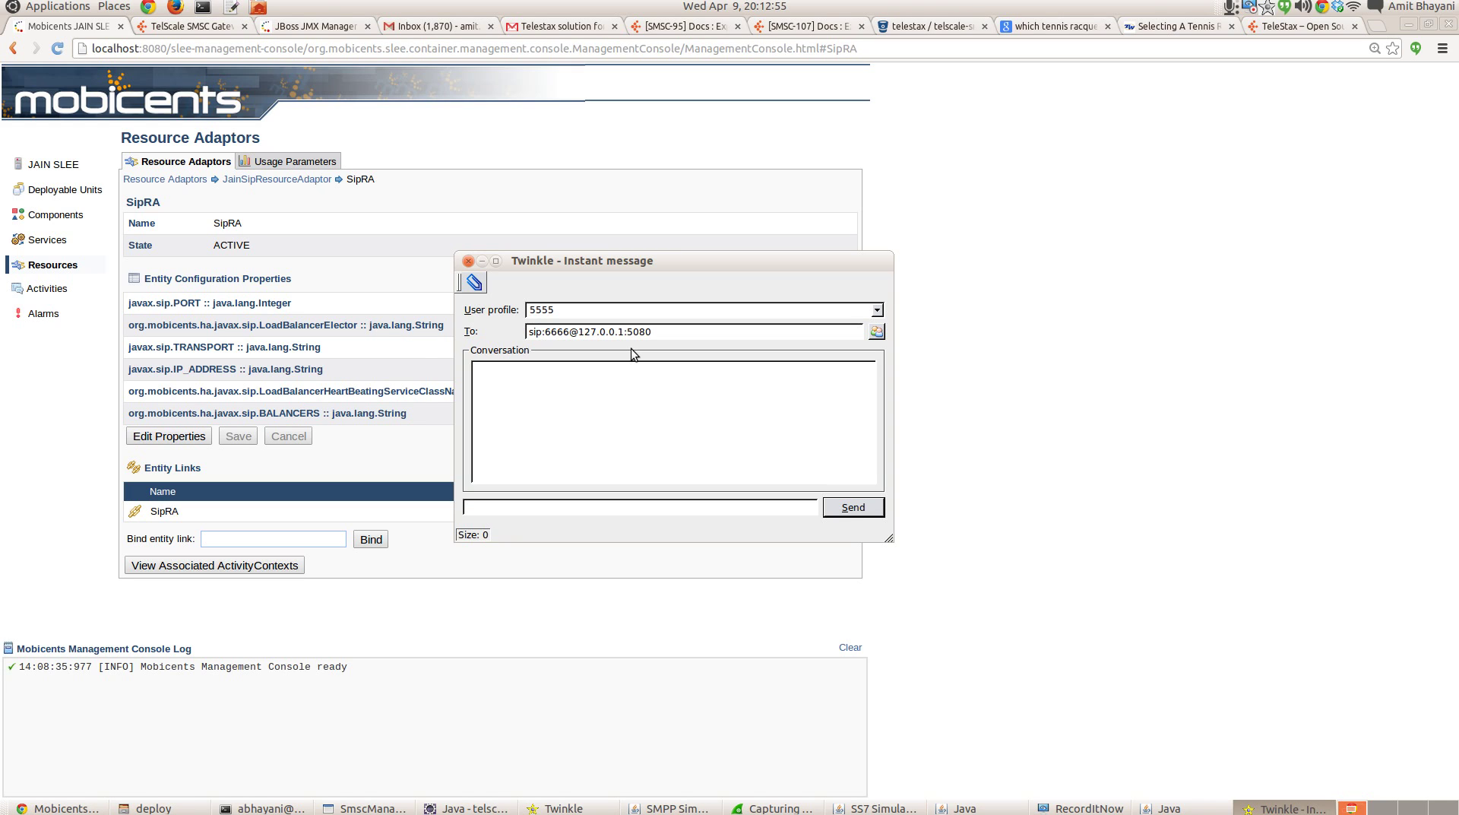
key(BackSpace)
text(6)
key(alt+Tab)
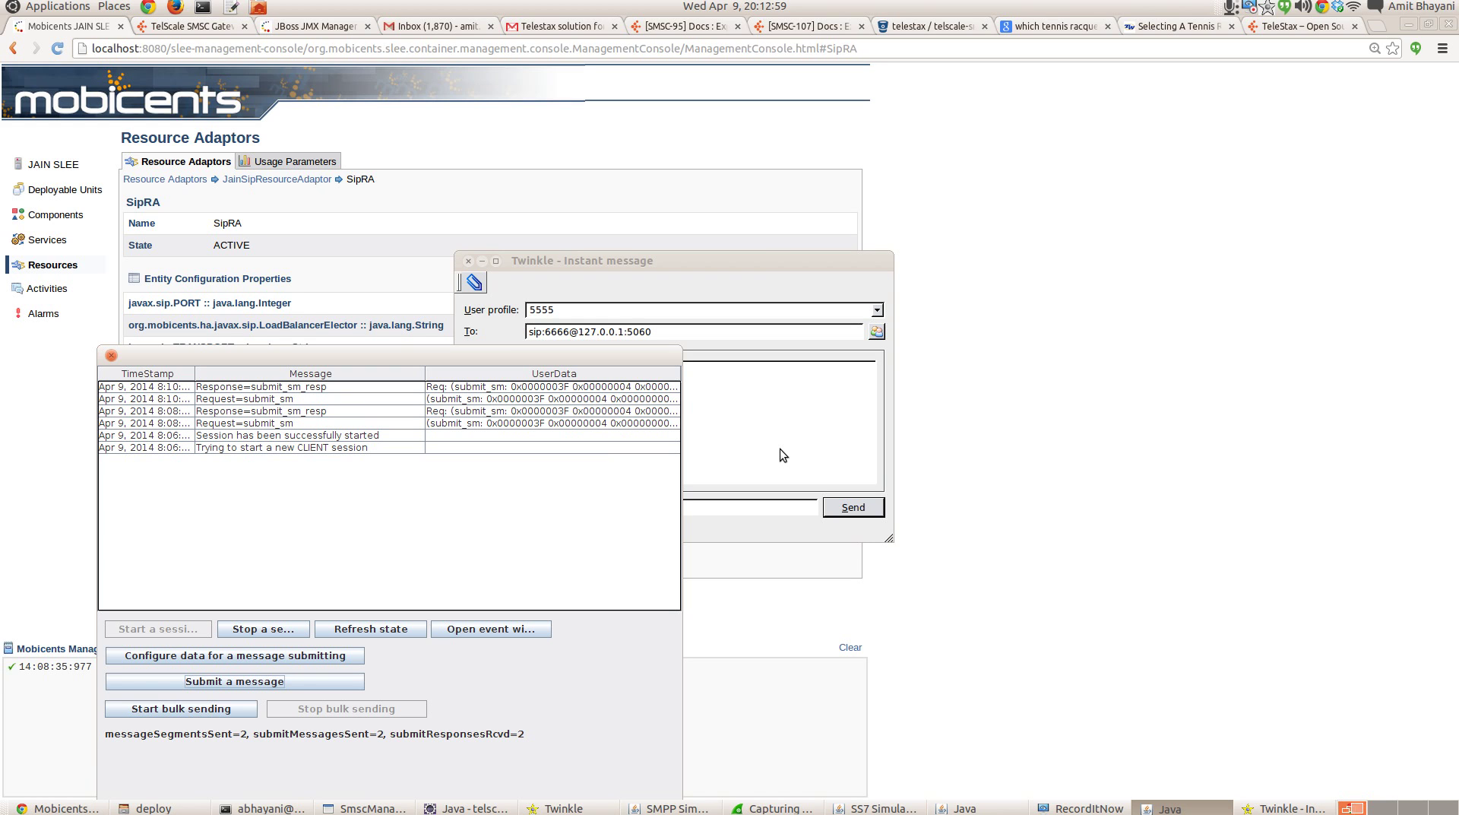
key(alt+Tab)
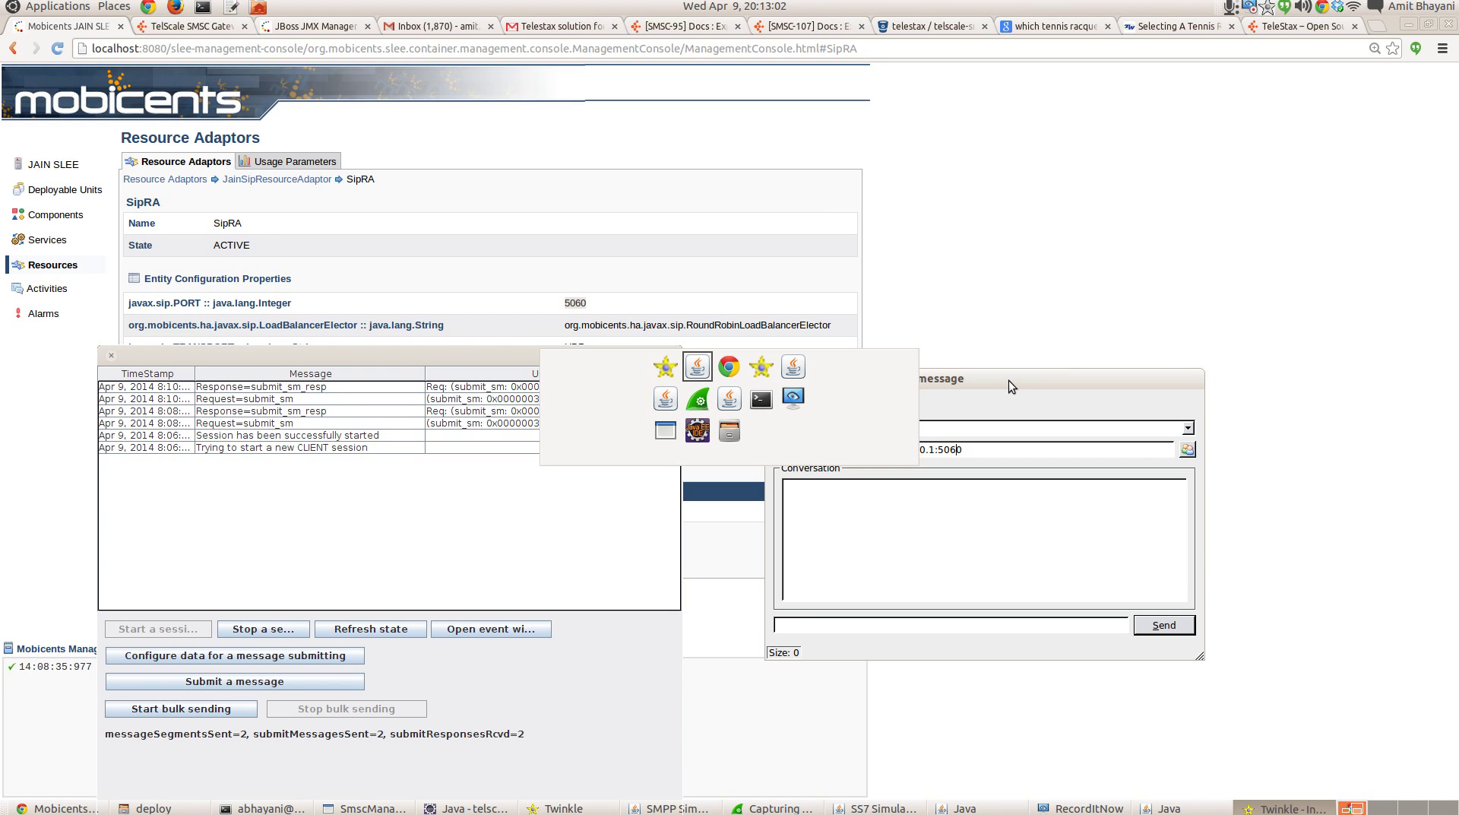
key(Tab)
key(Tab)
key(Tab)
key(Tab)
key(Tab)
key(alt+Tab)
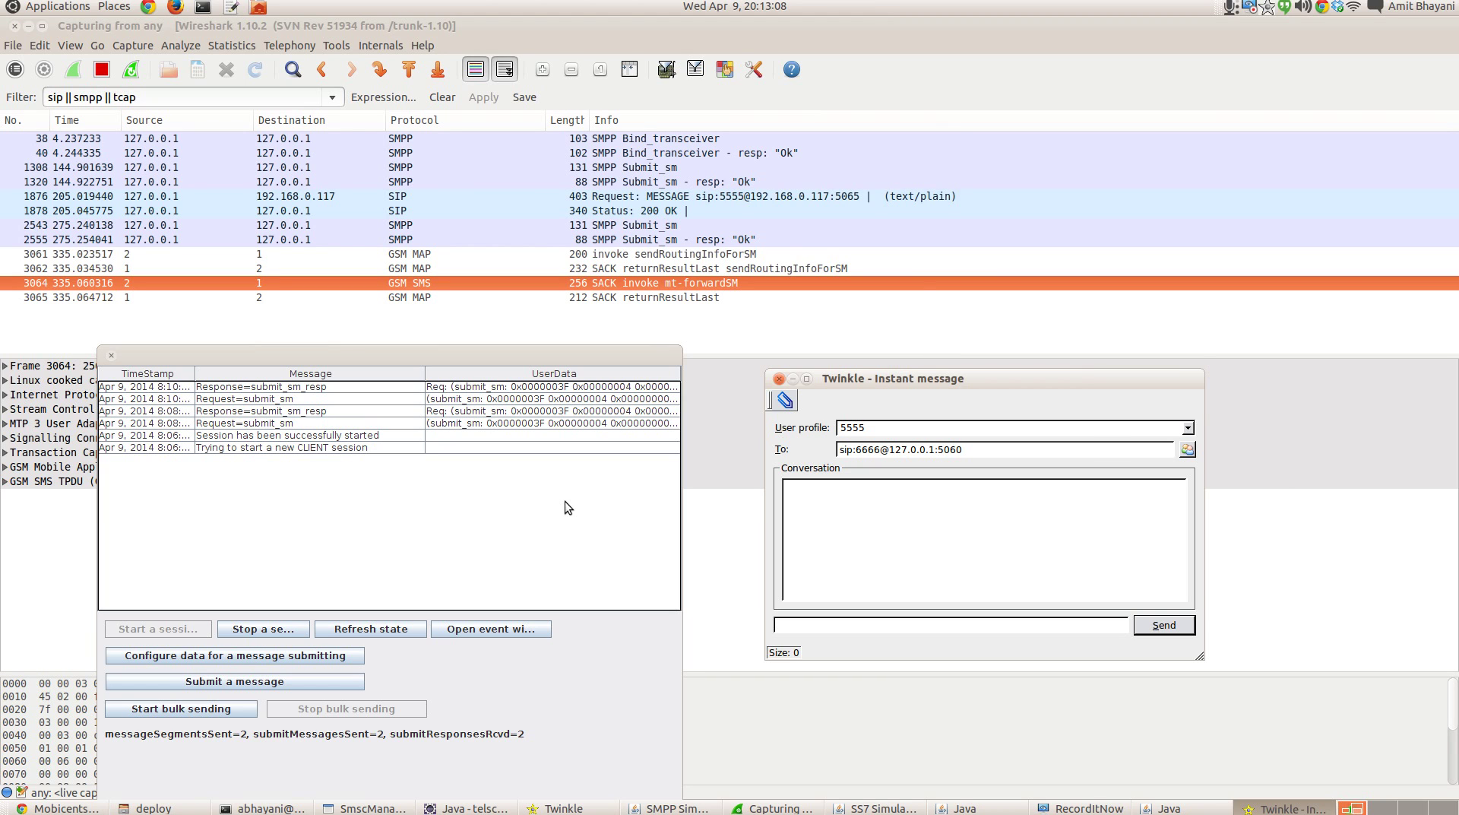
Step: Send 'Hi to SMPP from SIP' to 6666 from Twinkle and inspect SIP MESSAGE packet 3952 in Wireshark
click(834, 625)
text(Hi to SMPP from SIP)
click(1162, 627)
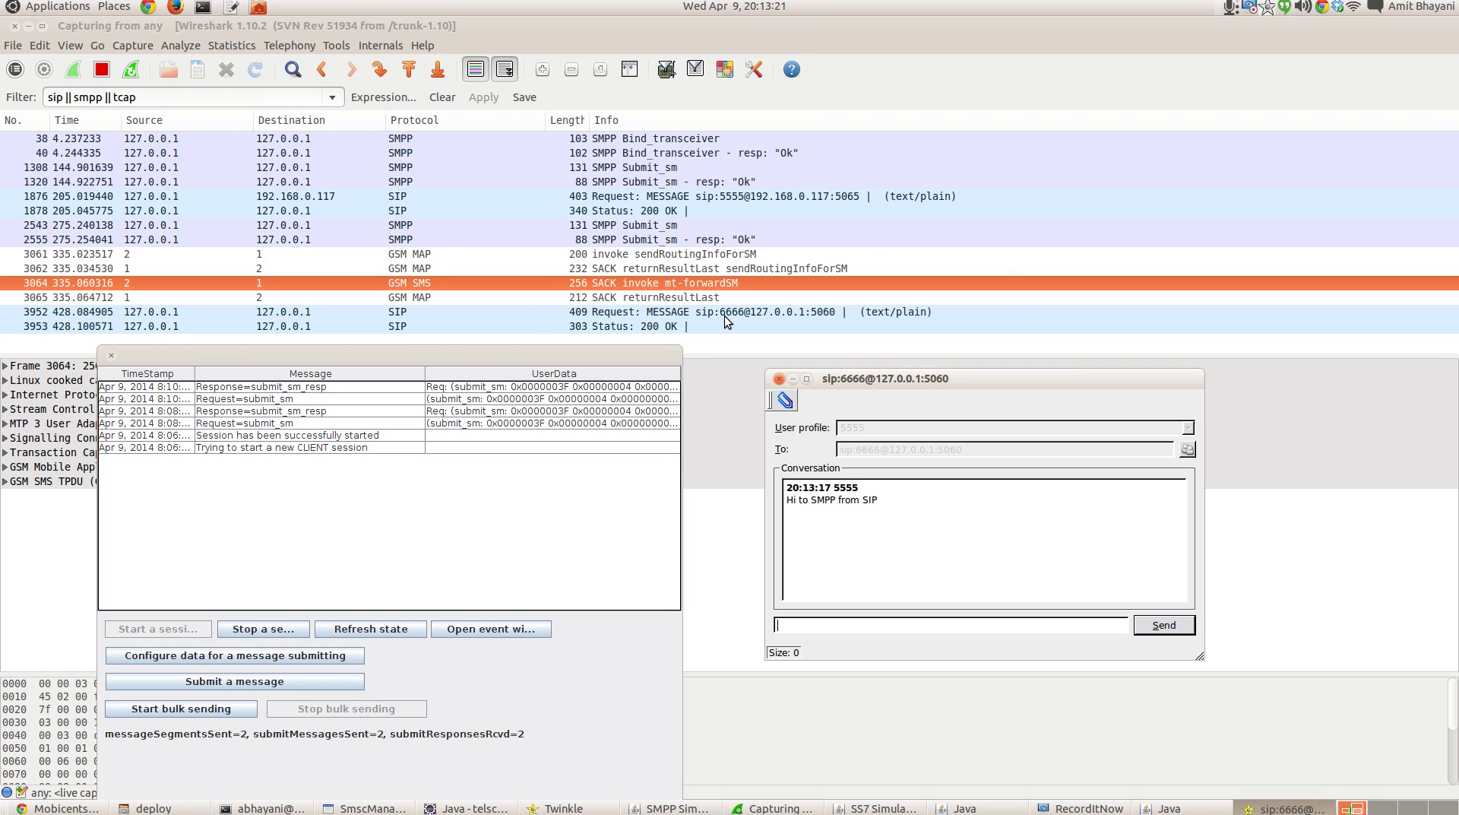
click(724, 316)
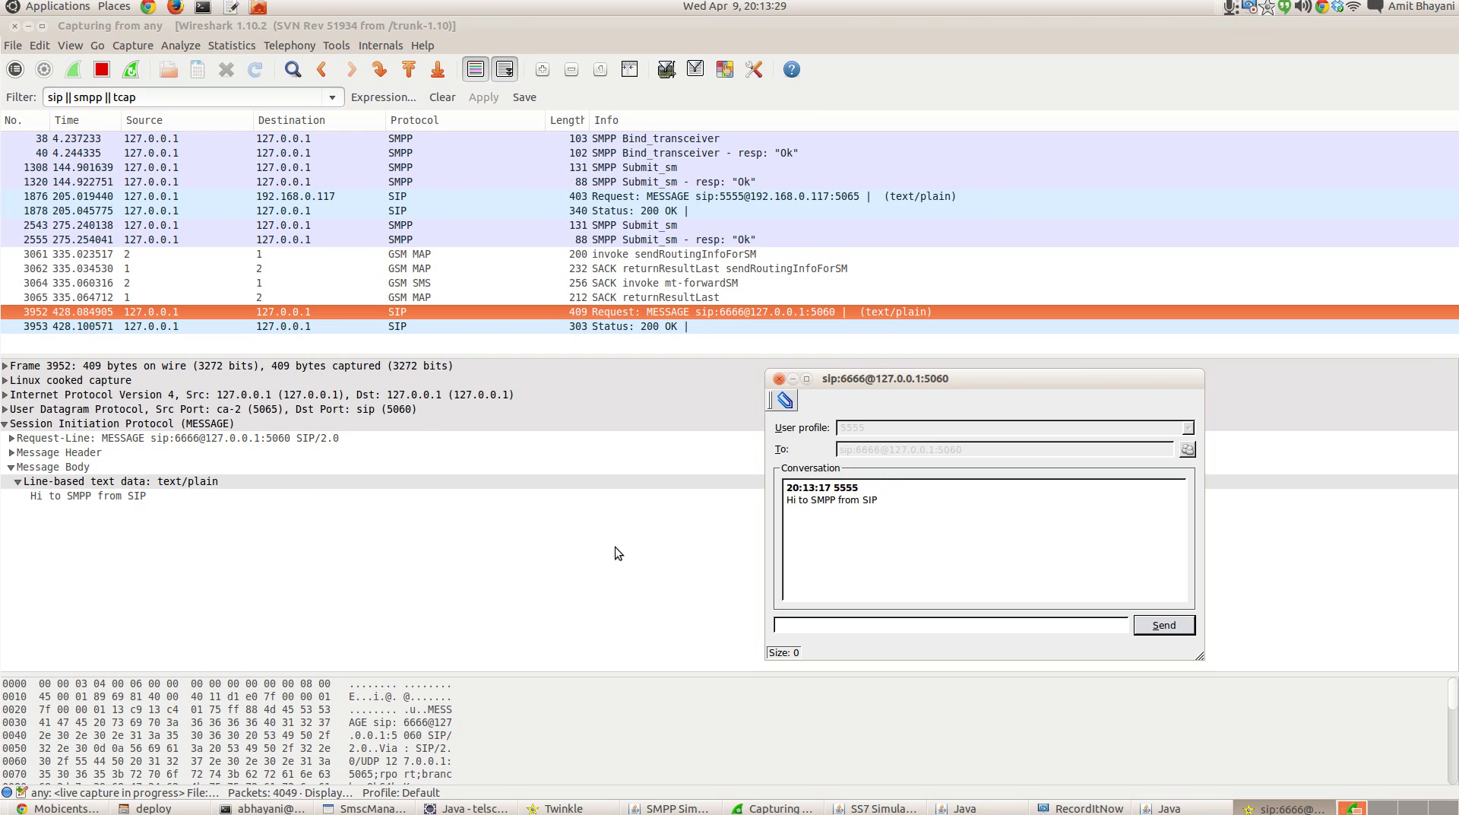
Step: Review the earlier submit_sm request entry in the SMPP simulator log
key(alt+Tab)
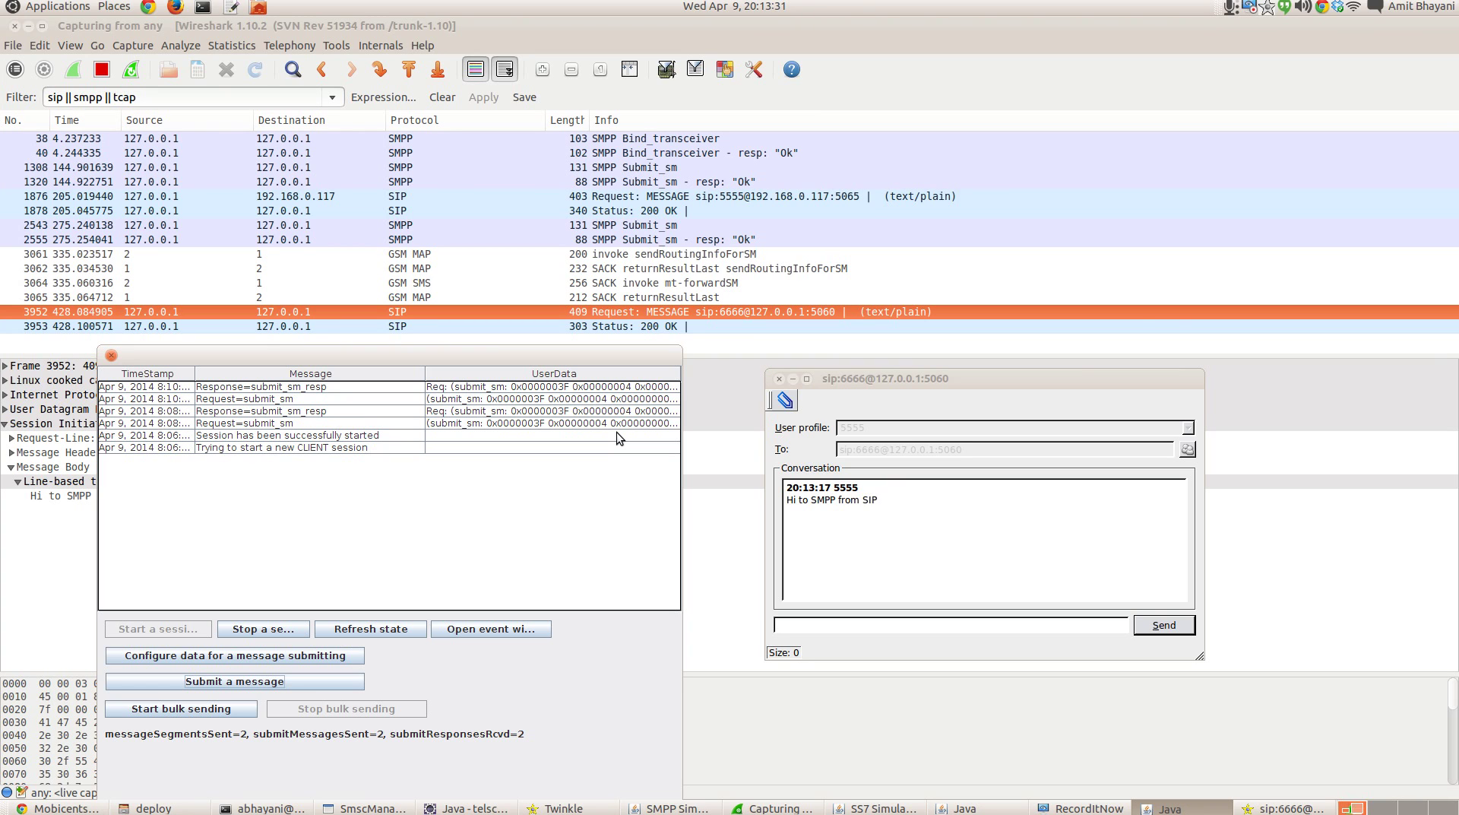
click(308, 398)
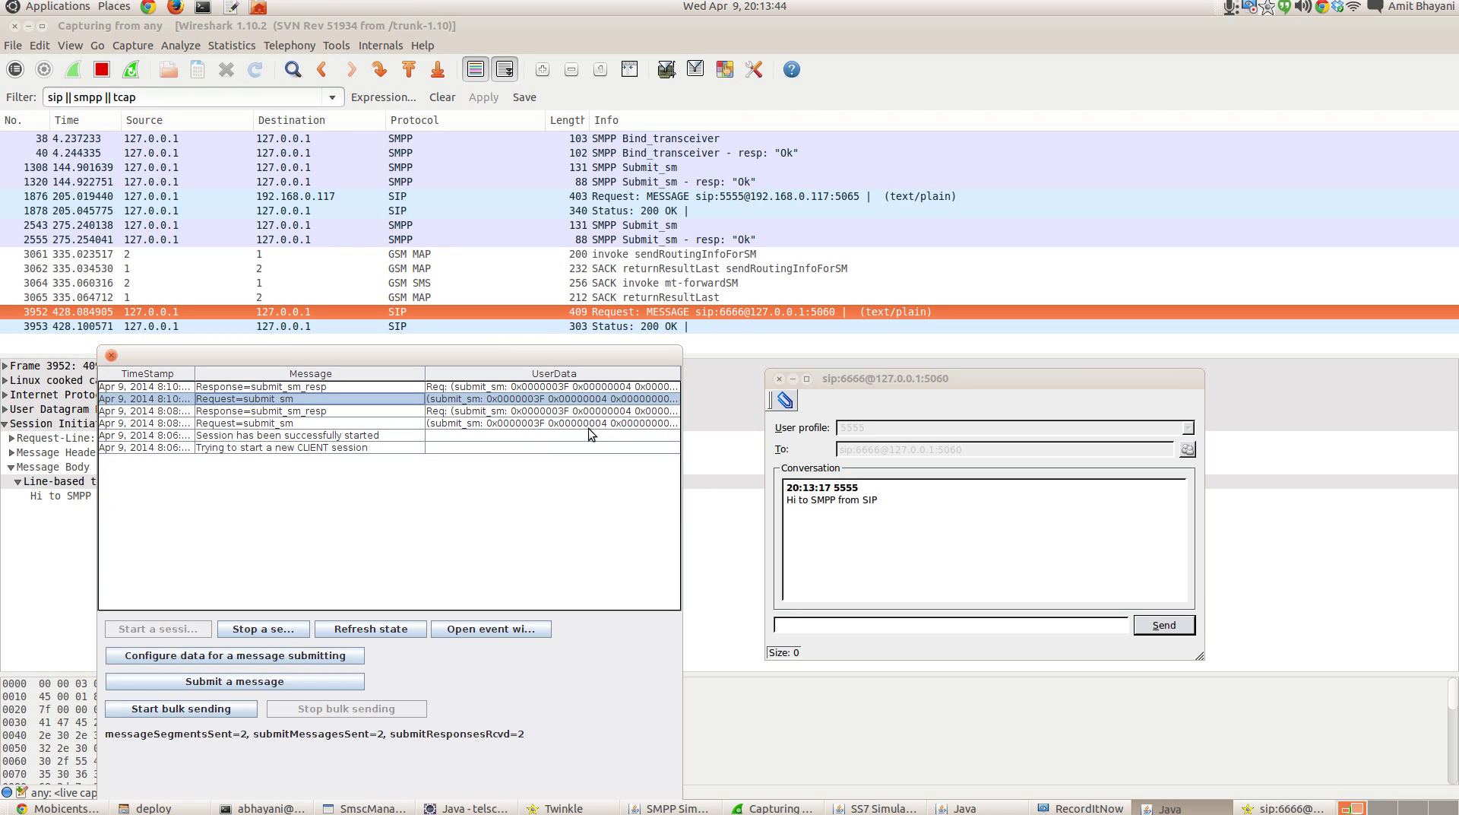
key(alt+Tab)
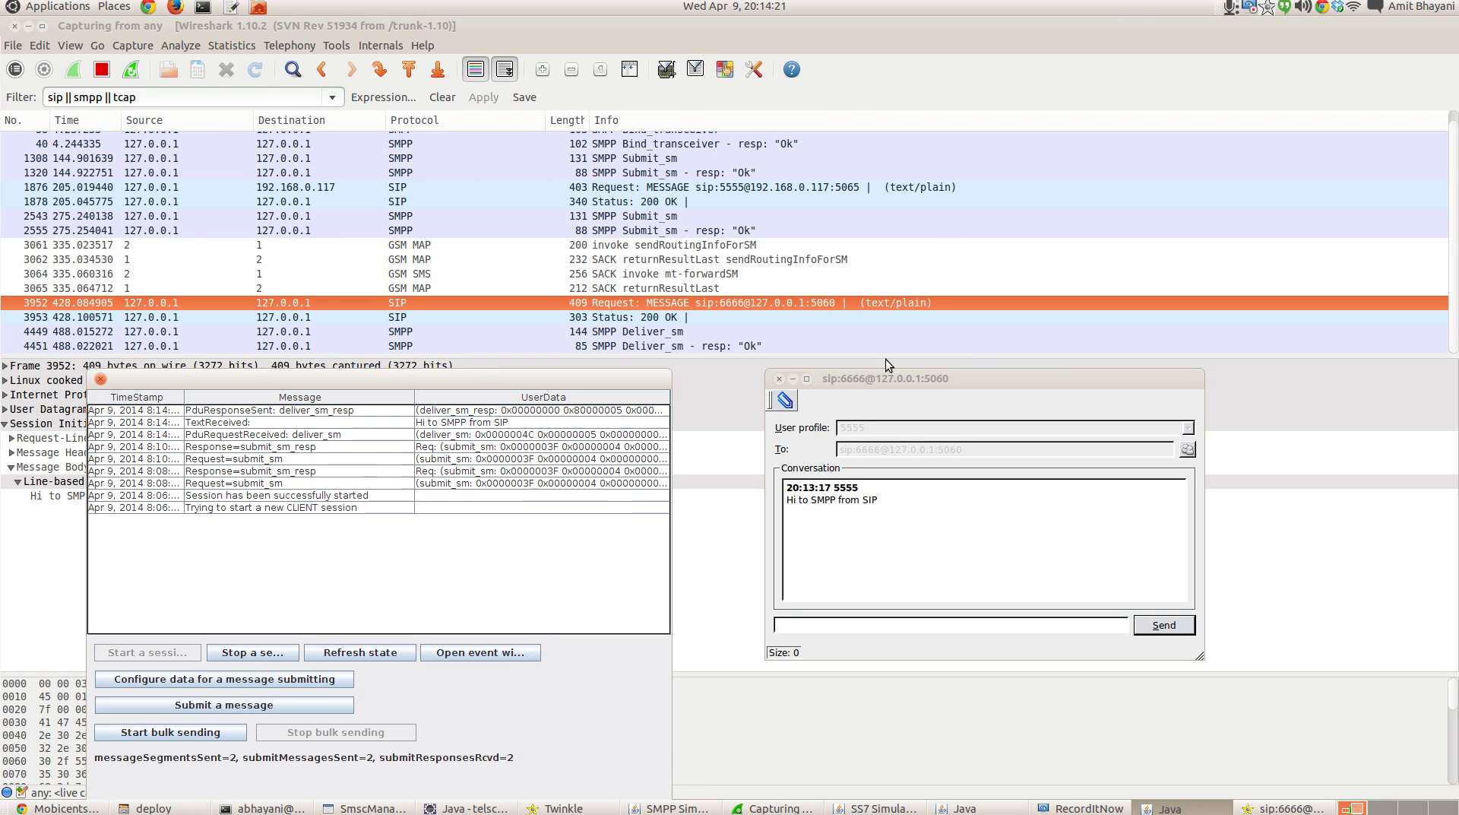
Step: Match Deliver_sm packet 4449 in Wireshark against the simulator's TextReceived entry for 'Hi to SMPP from SIP'
click(663, 336)
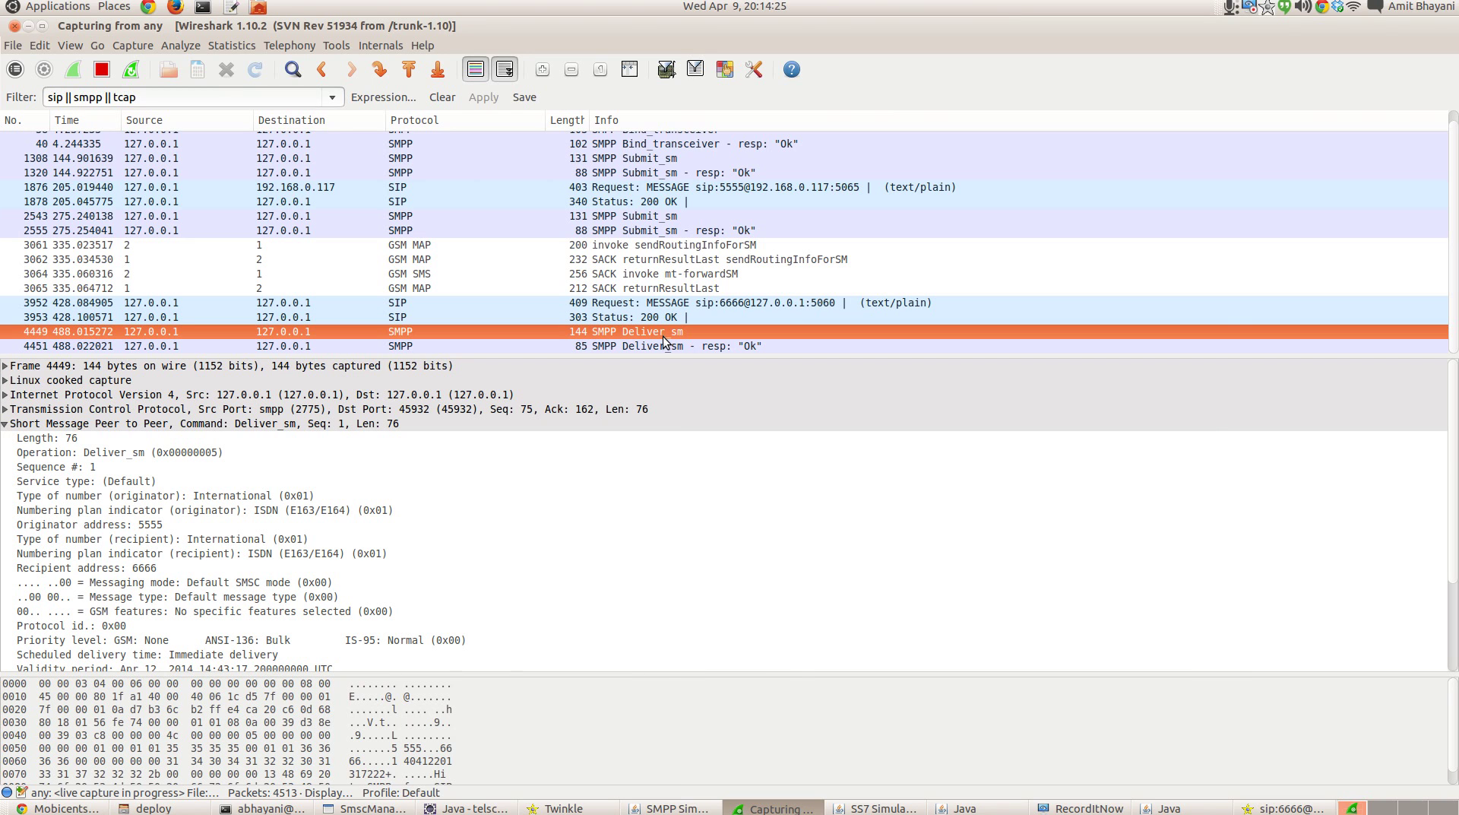
key(alt+Tab)
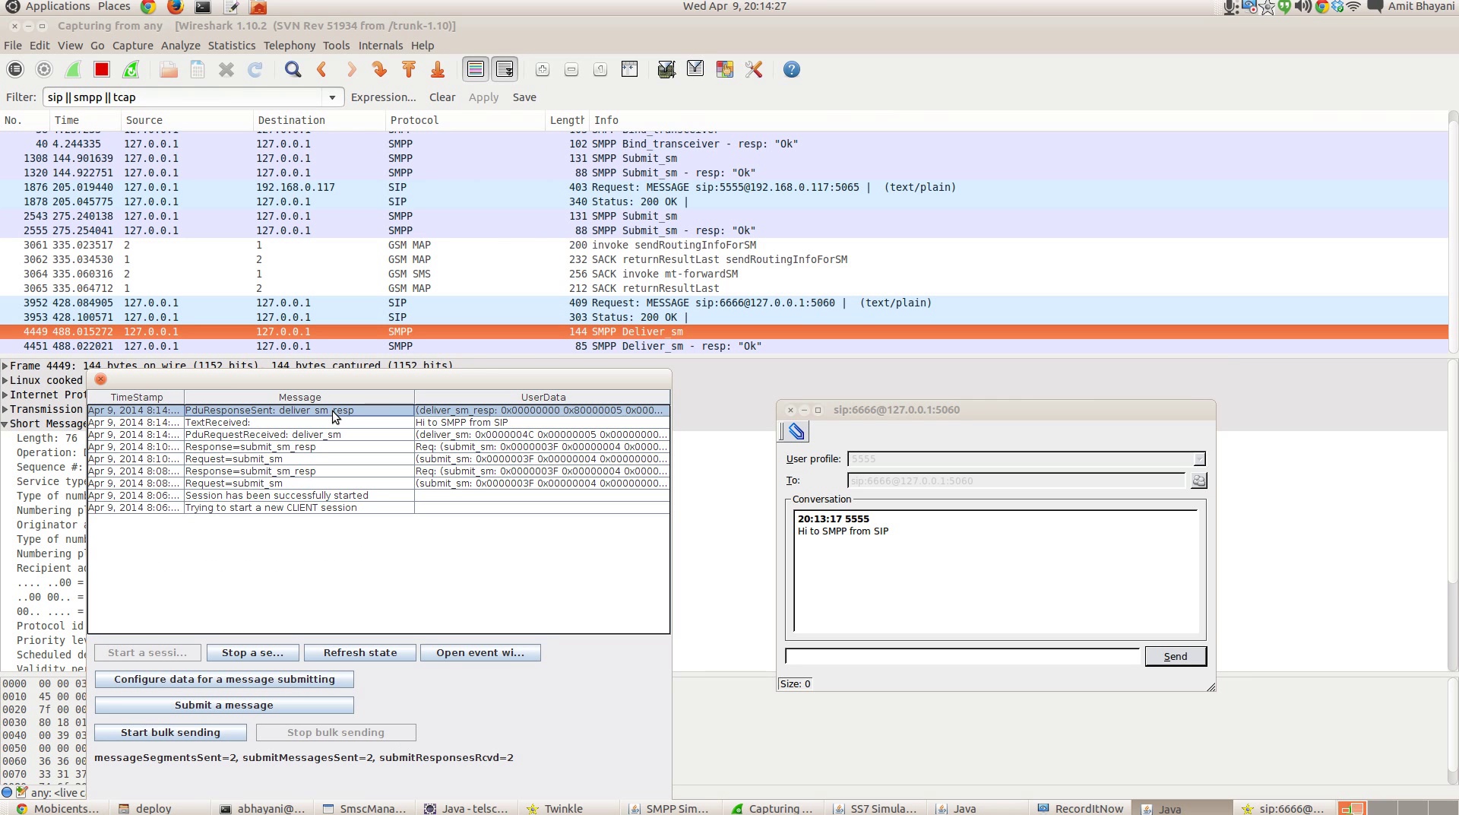
click(334, 422)
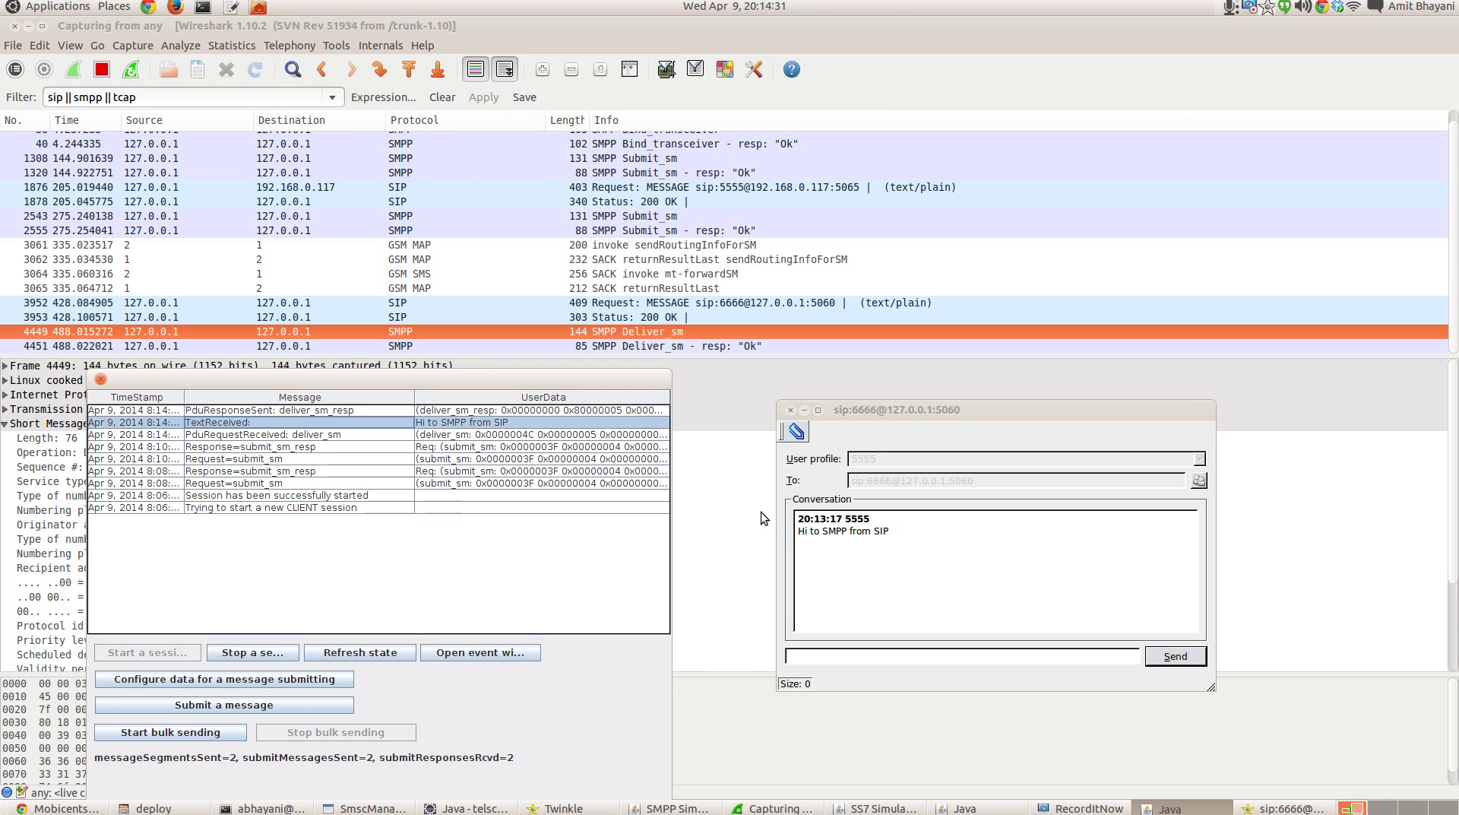
key(alt+Tab)
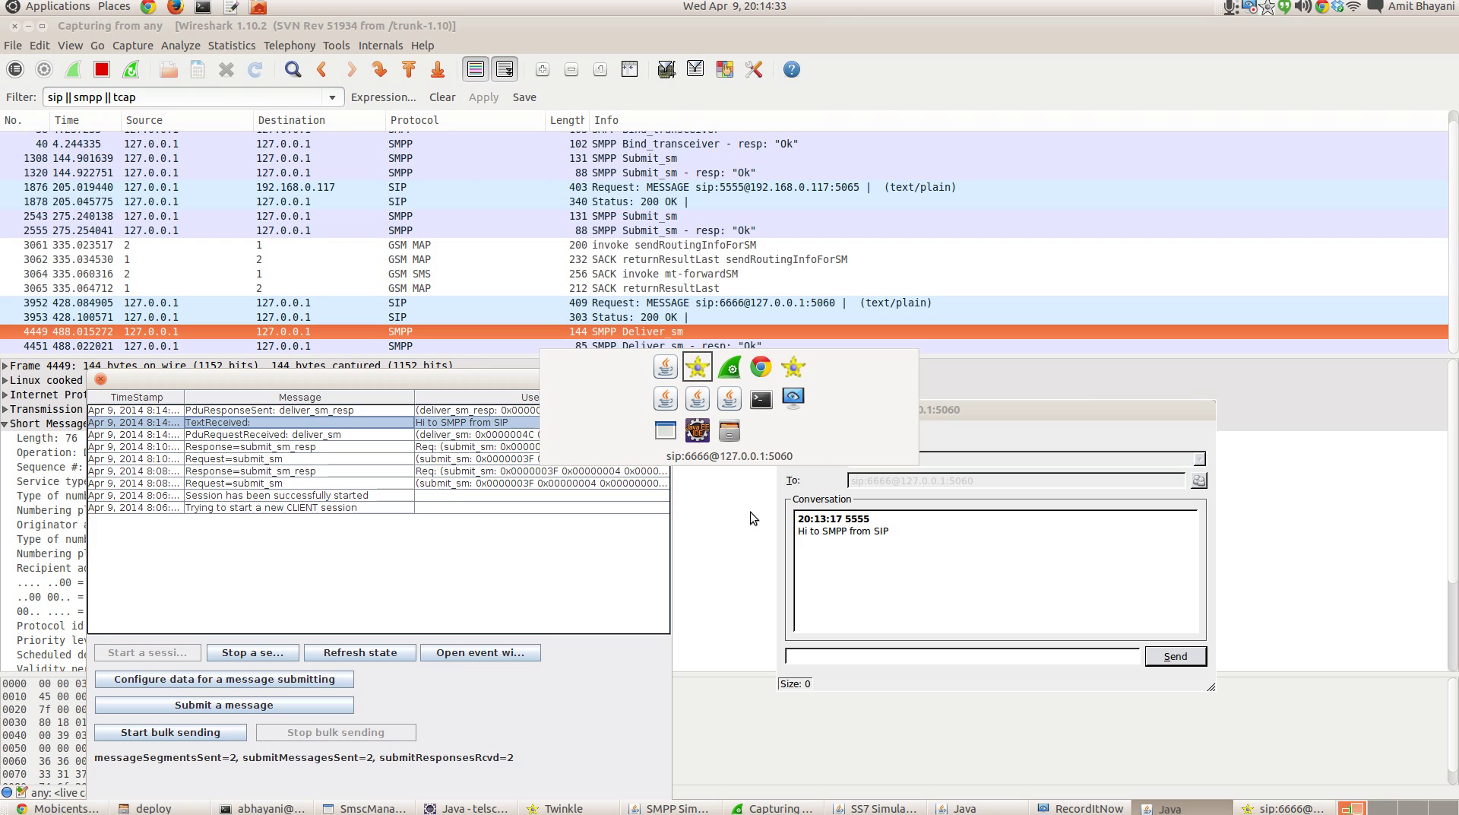
key(alt+Tab)
key(alt+Tab)
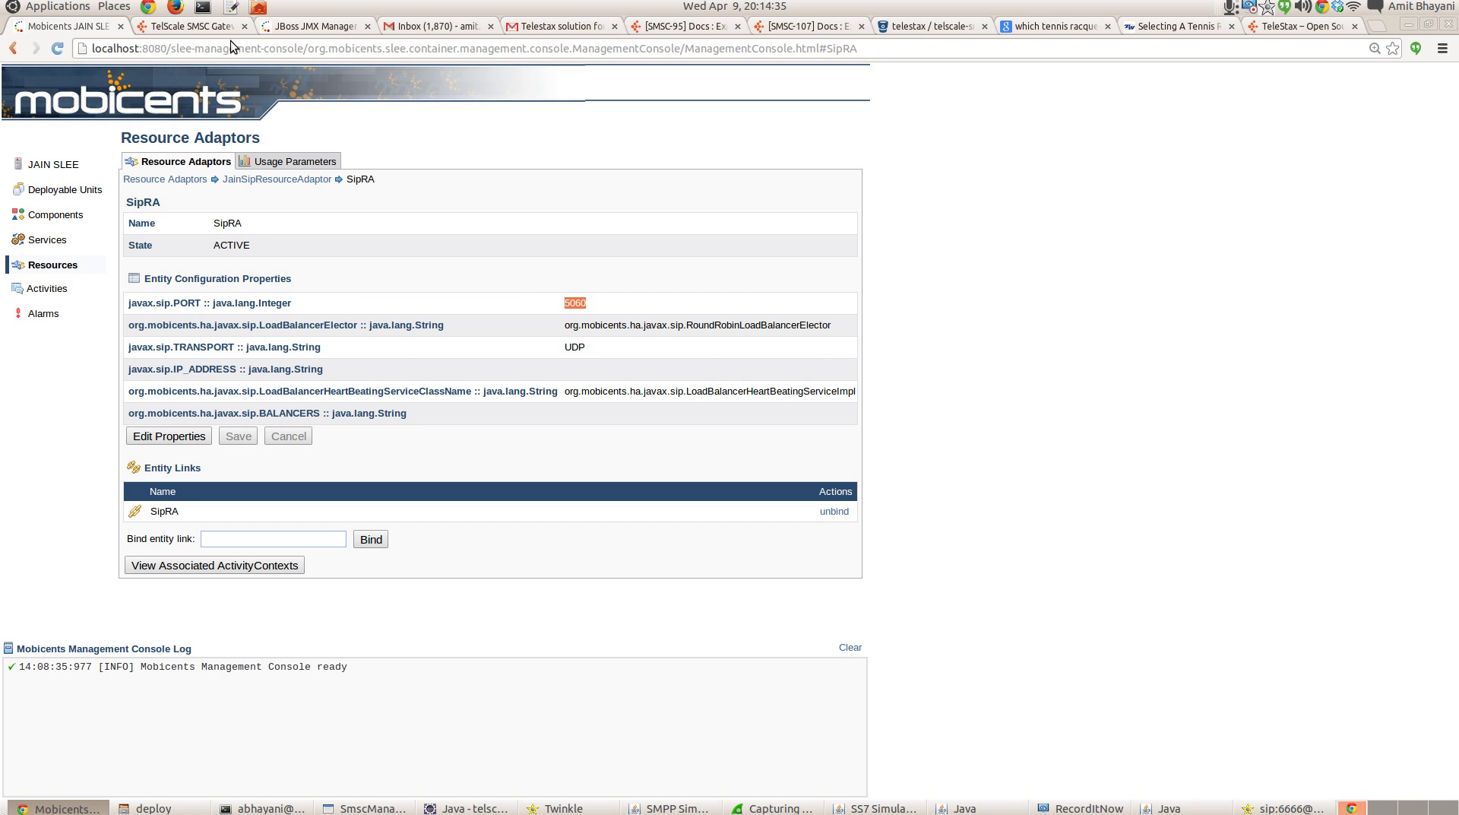
Step: View the SMSC Gateway's Scheduler settings, then its Diameter settings: realm mobicents.org, host 127.0.0.1, port 3869, charging off
key(ctrl+Tab)
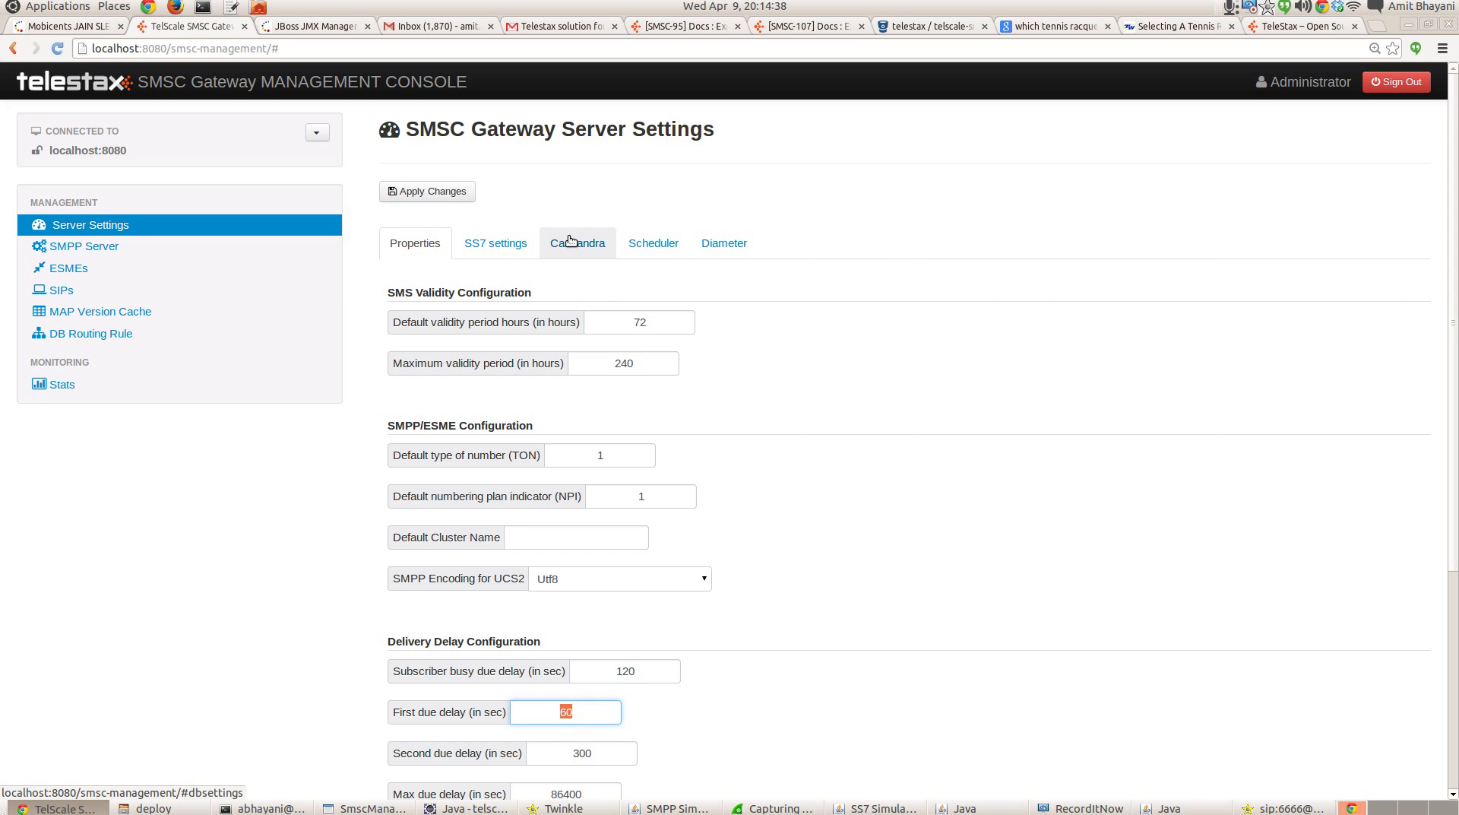
click(654, 242)
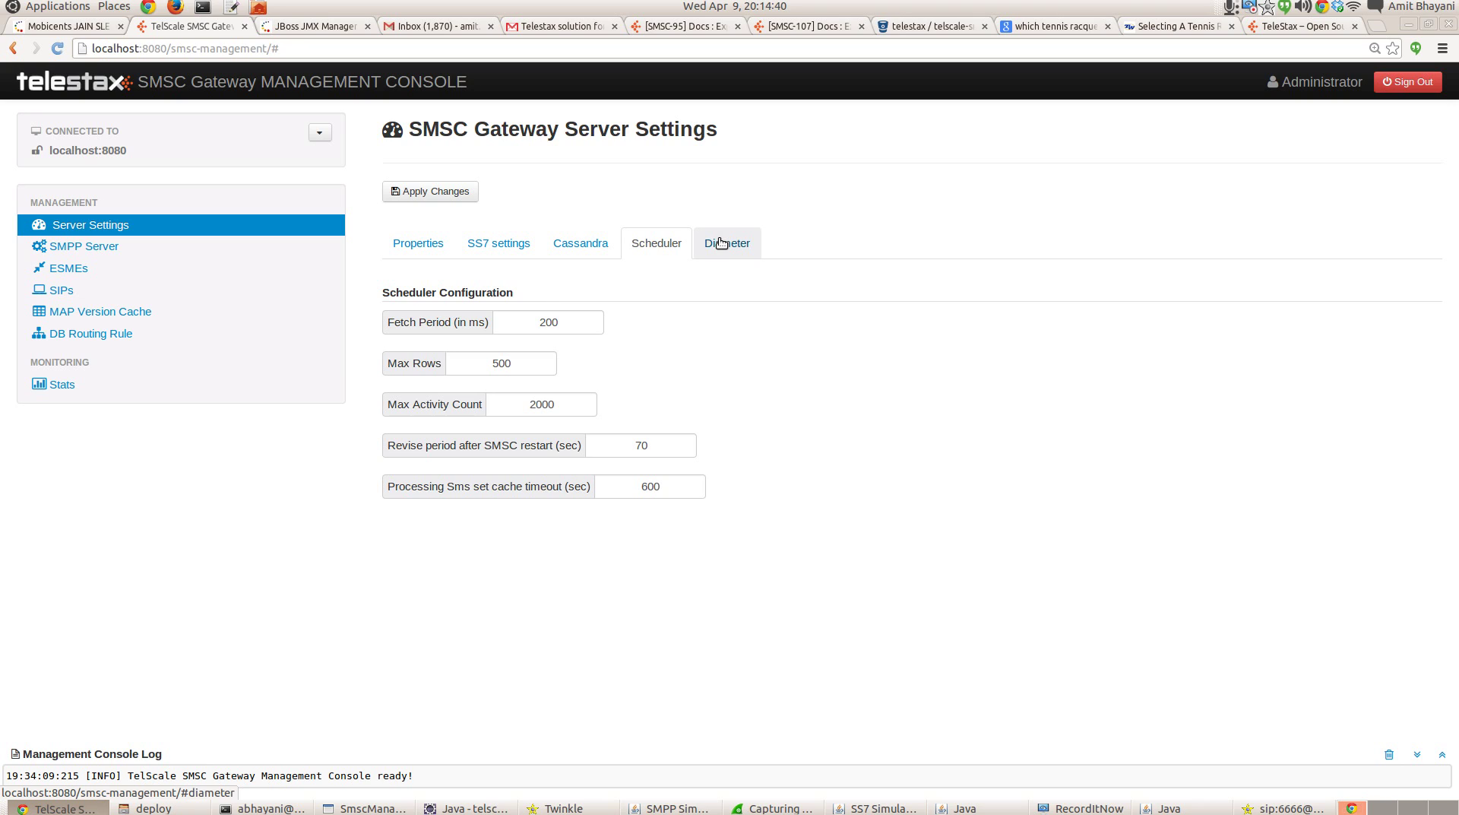
click(721, 243)
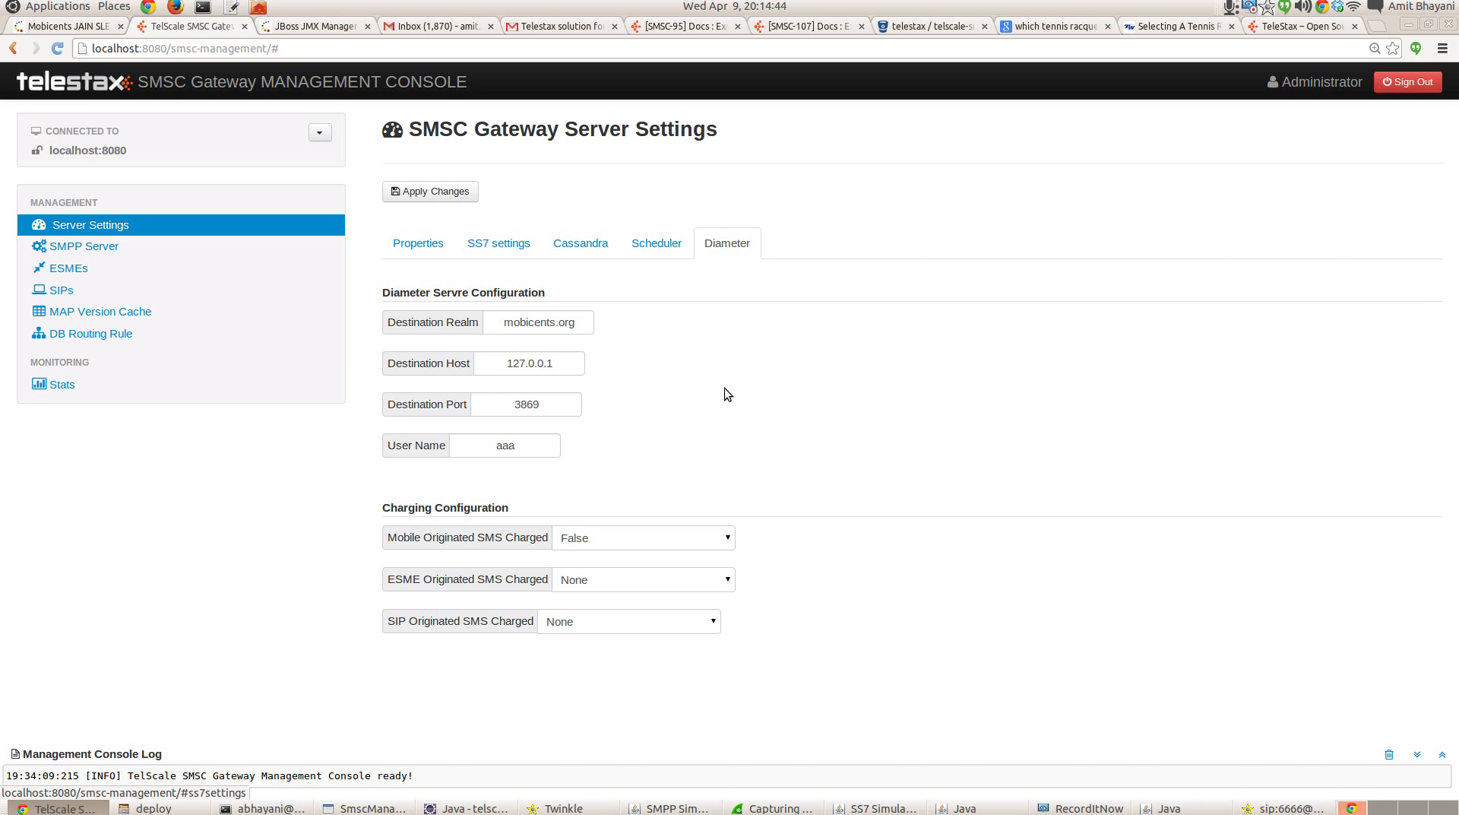
key(alt+Tab)
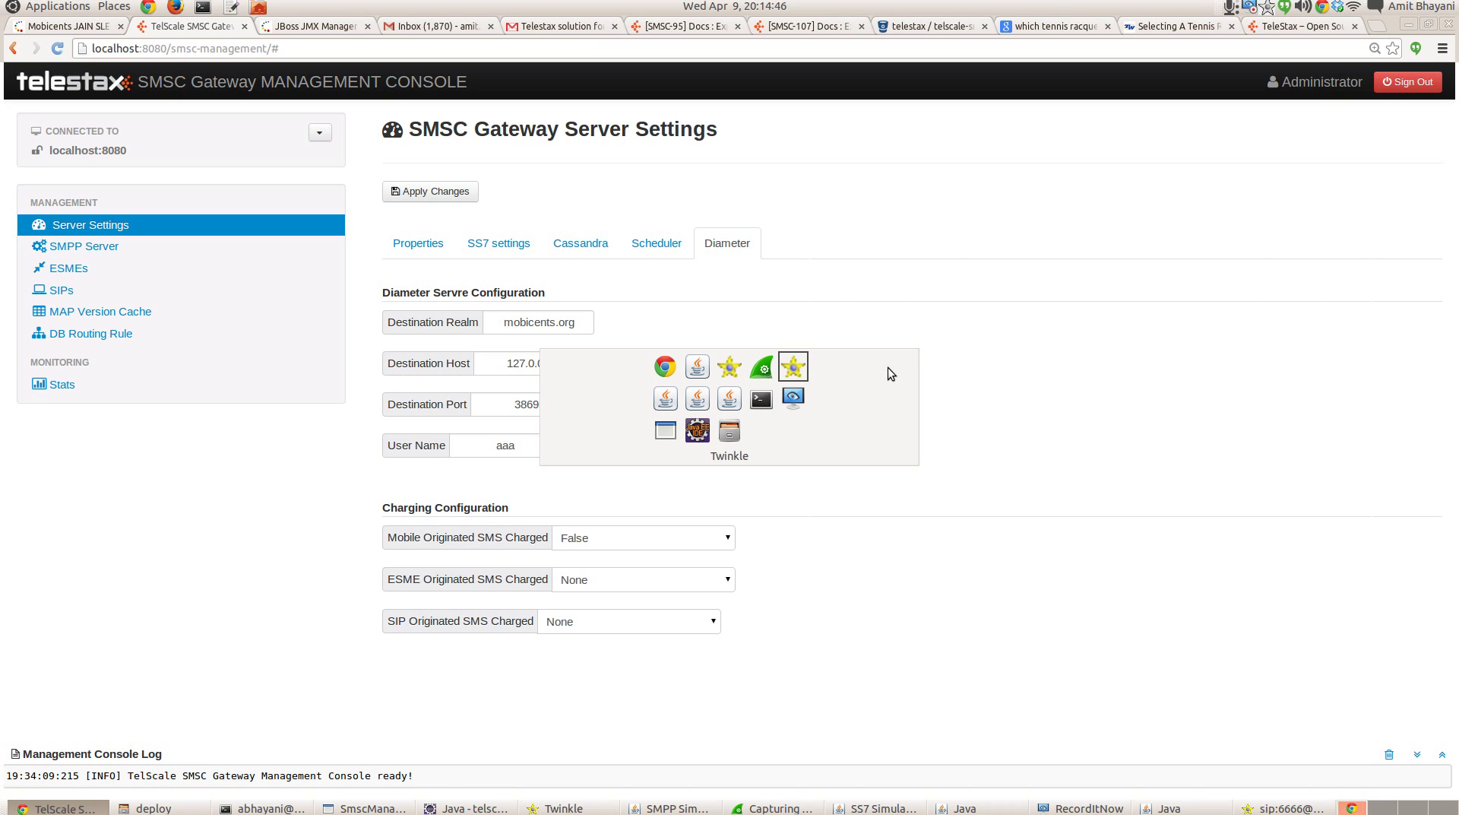
key(Tab)
key(Tab)
key(Tab)
key(Tab)
key(Tab)
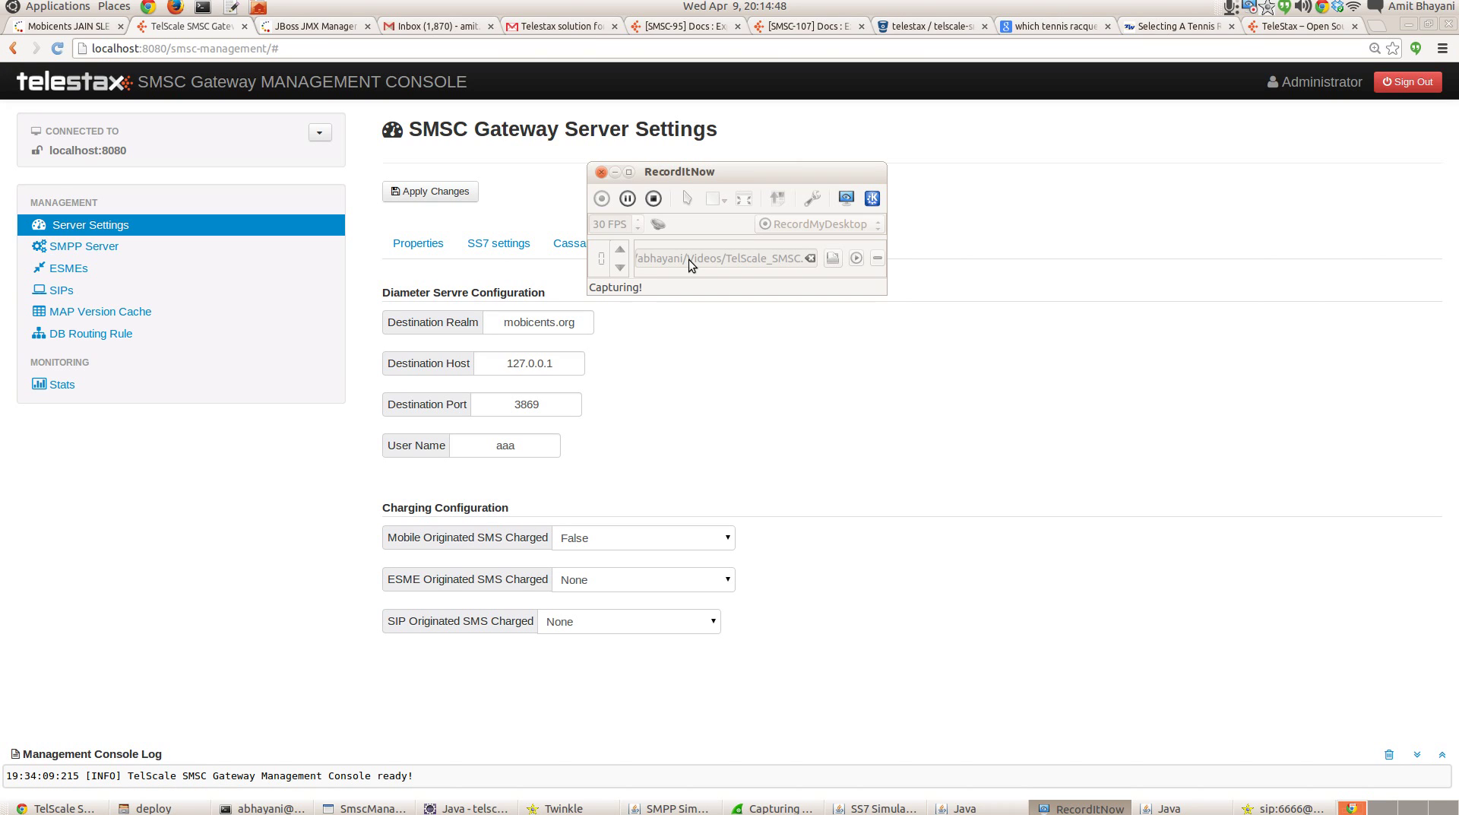